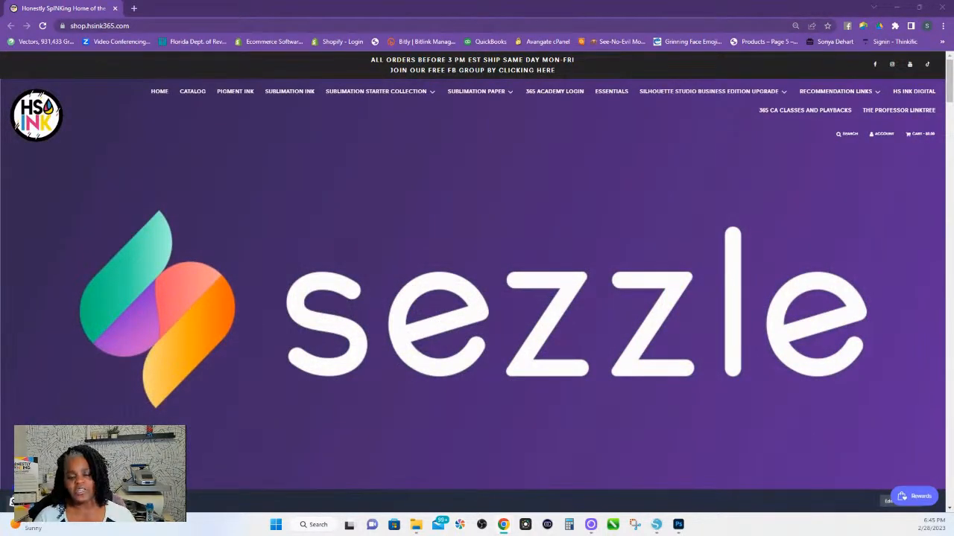
pyautogui.scroll(-4, 854, 228)
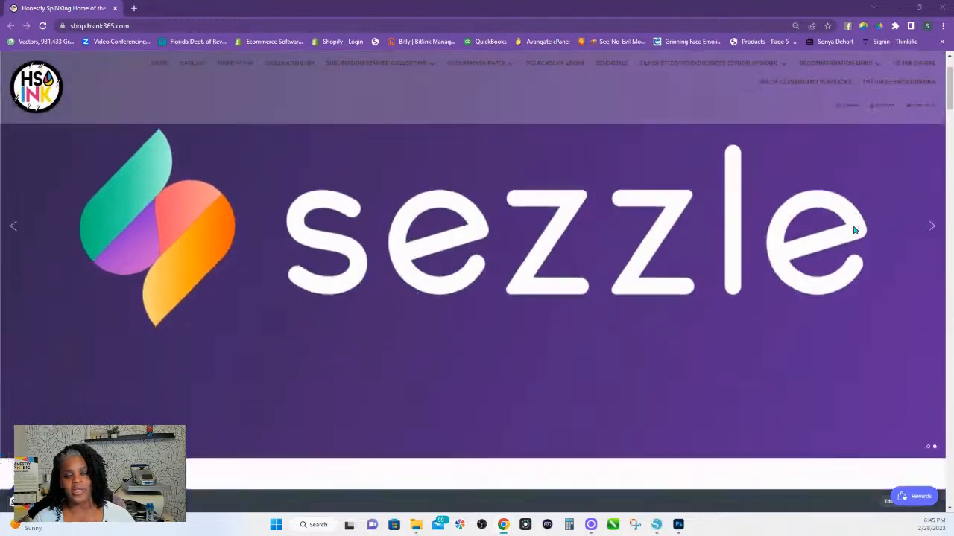
pyautogui.scroll(-1, 851, 228)
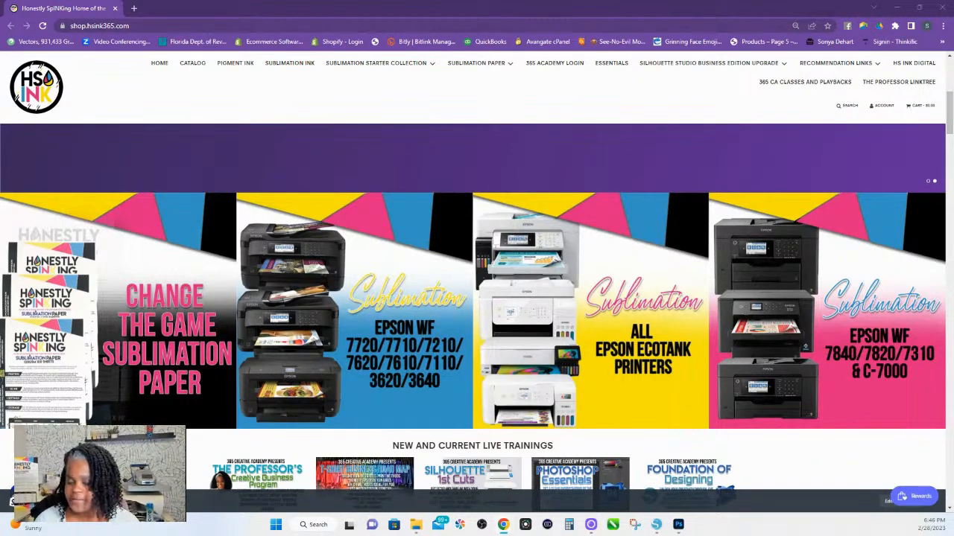
# Switch to Silhouette Studio and start a new blank document.
pyautogui.click(897, 9)
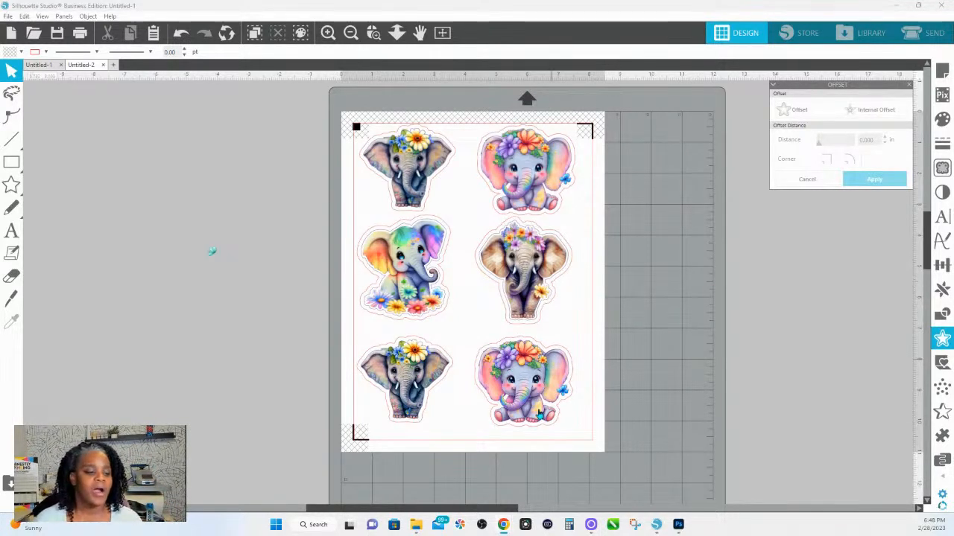
pyautogui.click(114, 66)
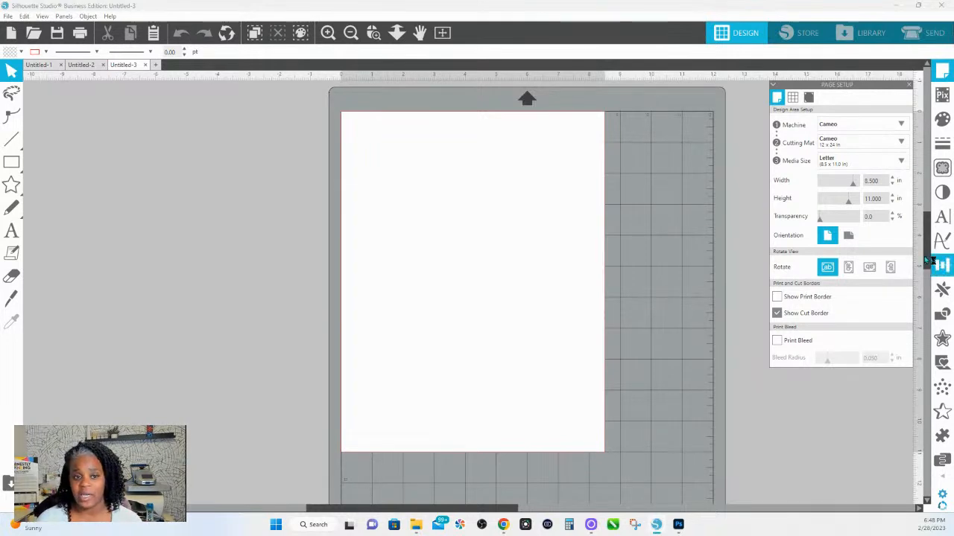
# Turn on registration marks for the page and set their line thickness to 1.00.
pyautogui.click(811, 100)
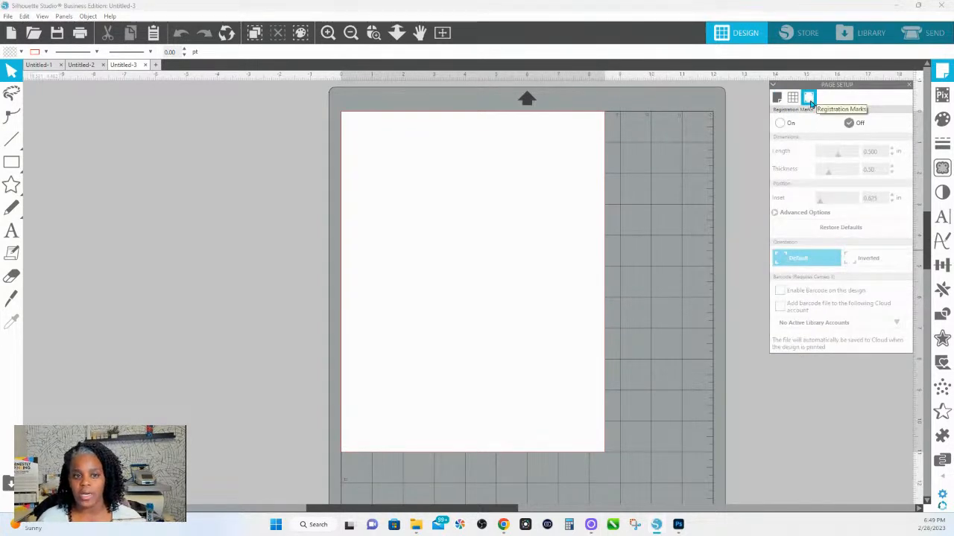
pyautogui.click(781, 123)
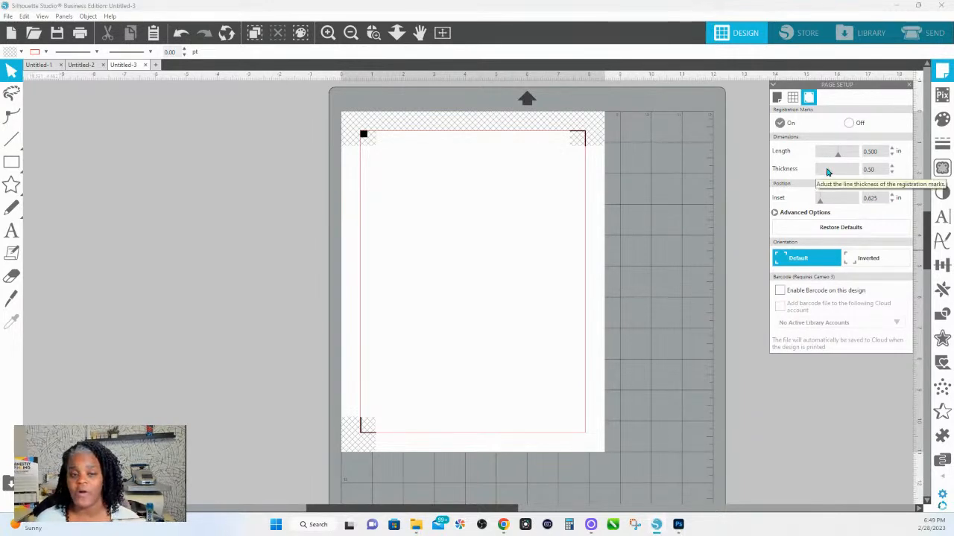
pyautogui.moveTo(827, 170); pyautogui.dragTo(904, 179)
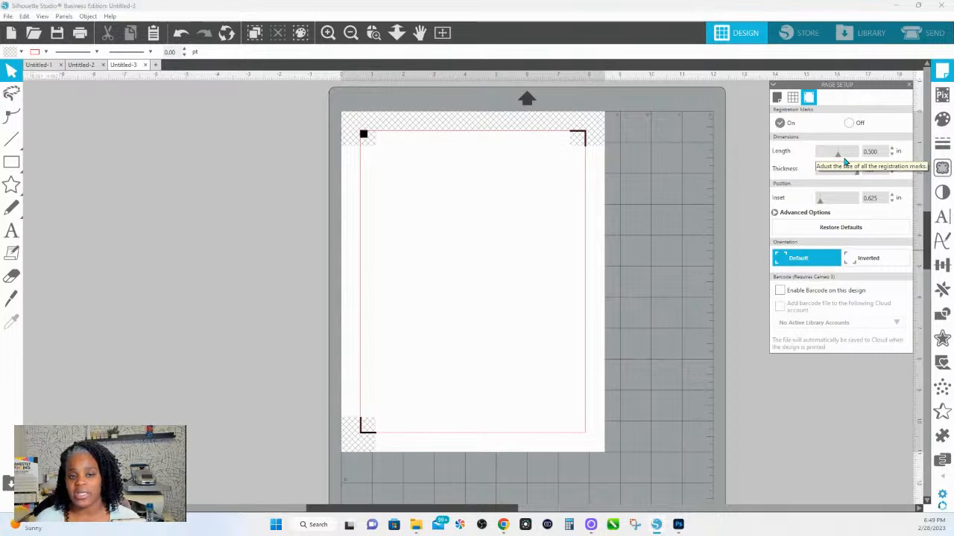
# Try registration mark lengths of 0.625 in and 0.197 in, and set the length back to 0.500 in.
pyautogui.click(846, 156)
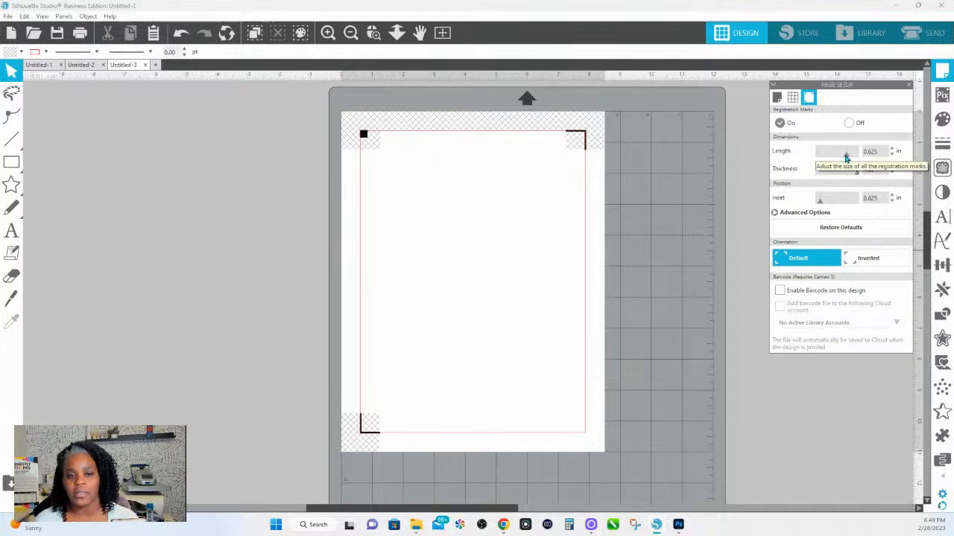
pyautogui.moveTo(844, 158); pyautogui.dragTo(842, 160)
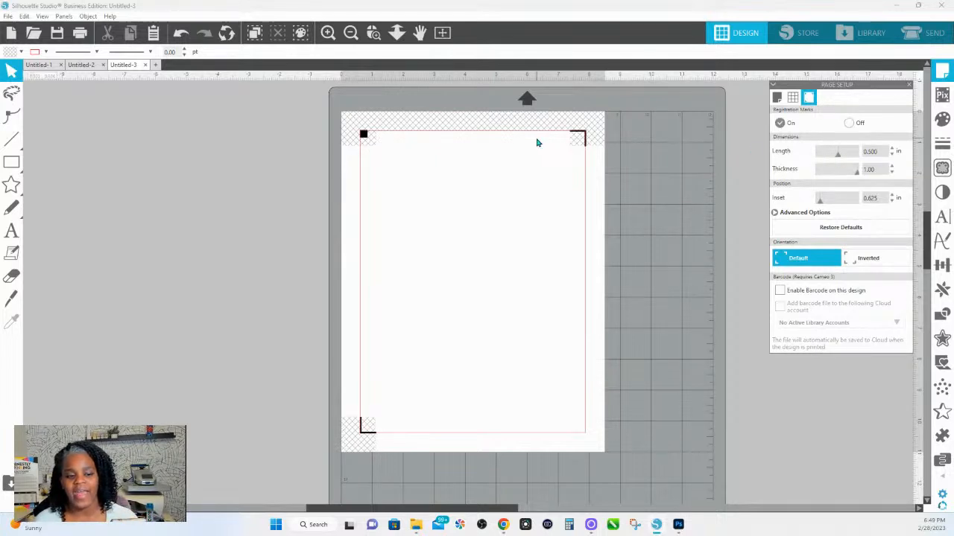
pyautogui.click(892, 149)
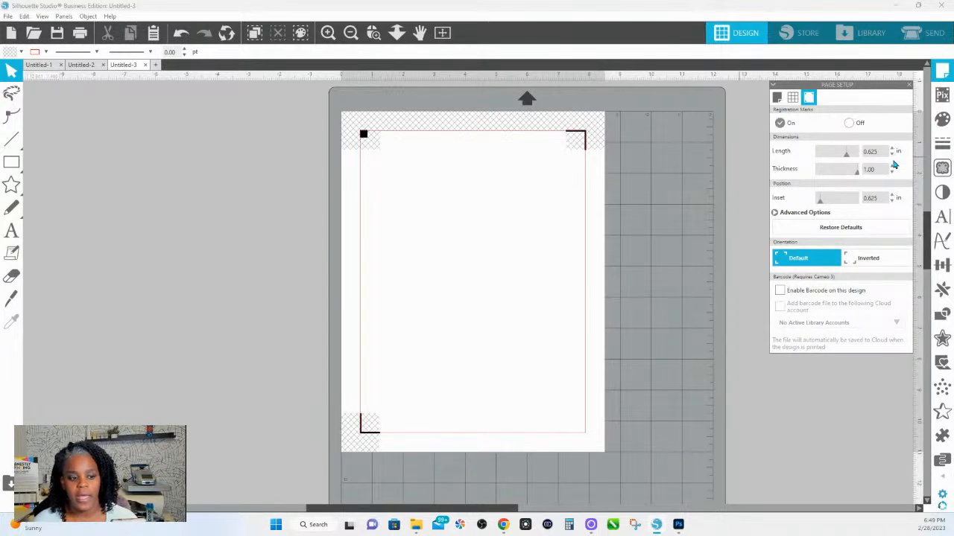
pyautogui.click(893, 154)
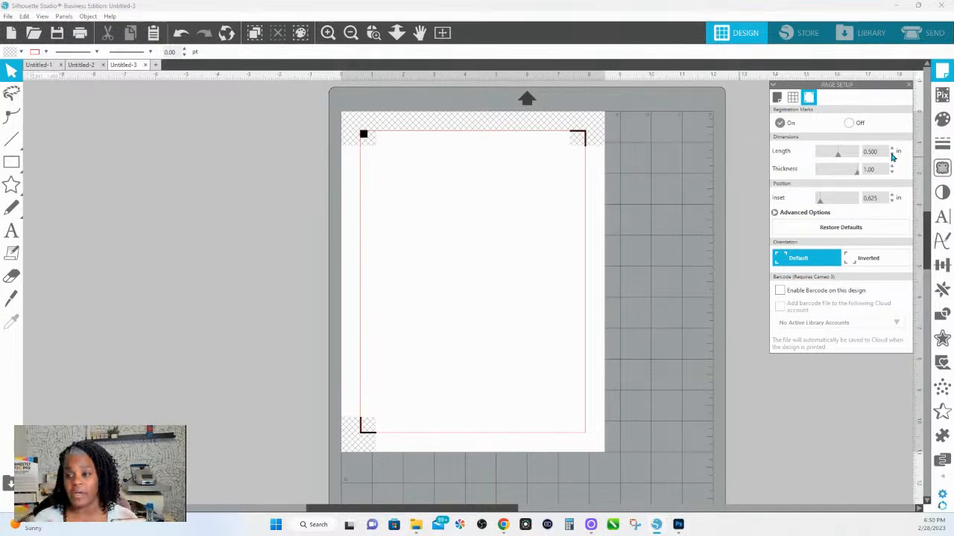
pyautogui.click(893, 156)
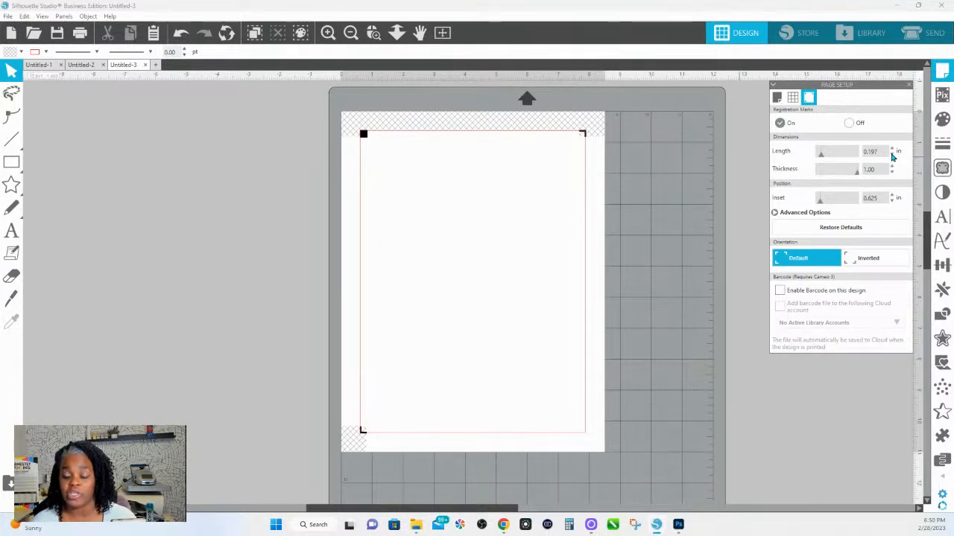
pyautogui.click(894, 149)
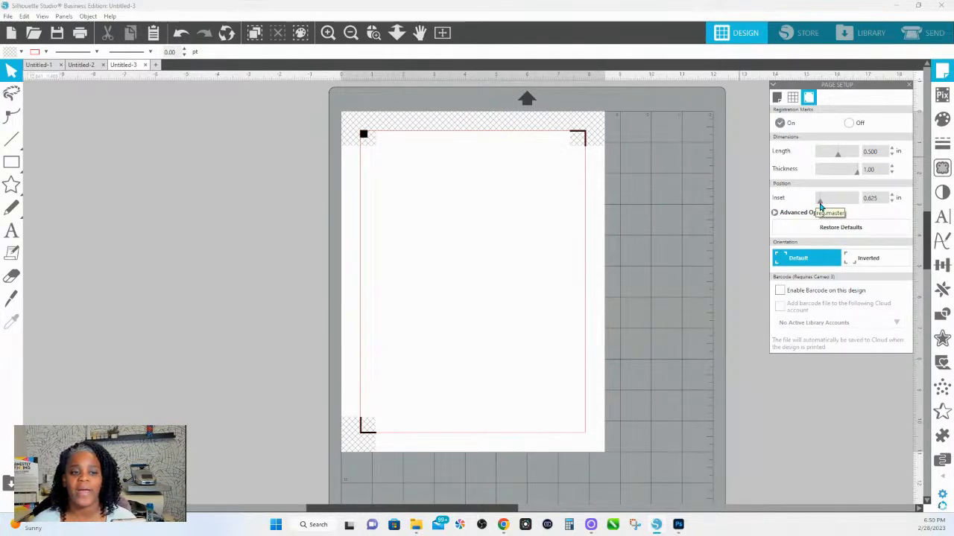
# Set the registration marks' overall inset to 0.394 in and only the bottom inset to 0.625 in.
pyautogui.moveTo(820, 205); pyautogui.dragTo(763, 211)
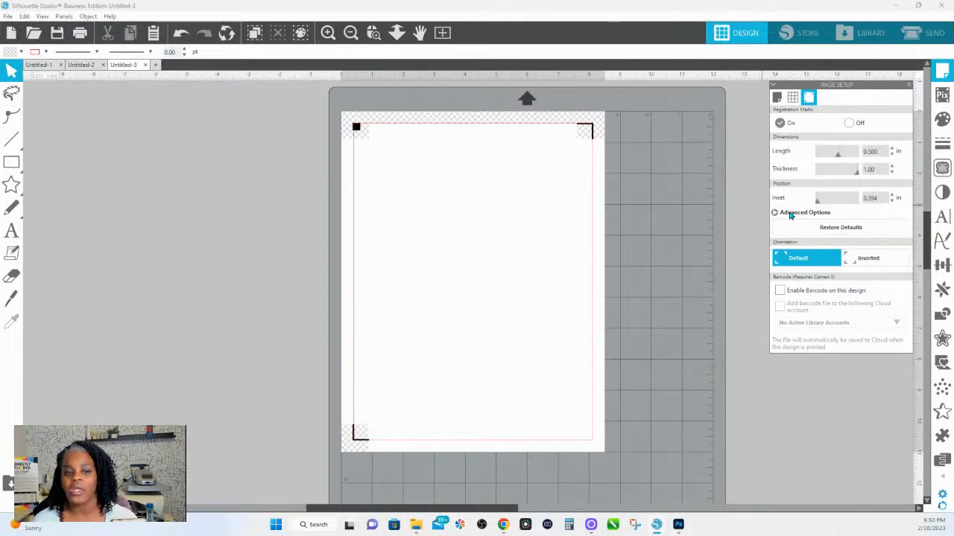
pyautogui.click(791, 214)
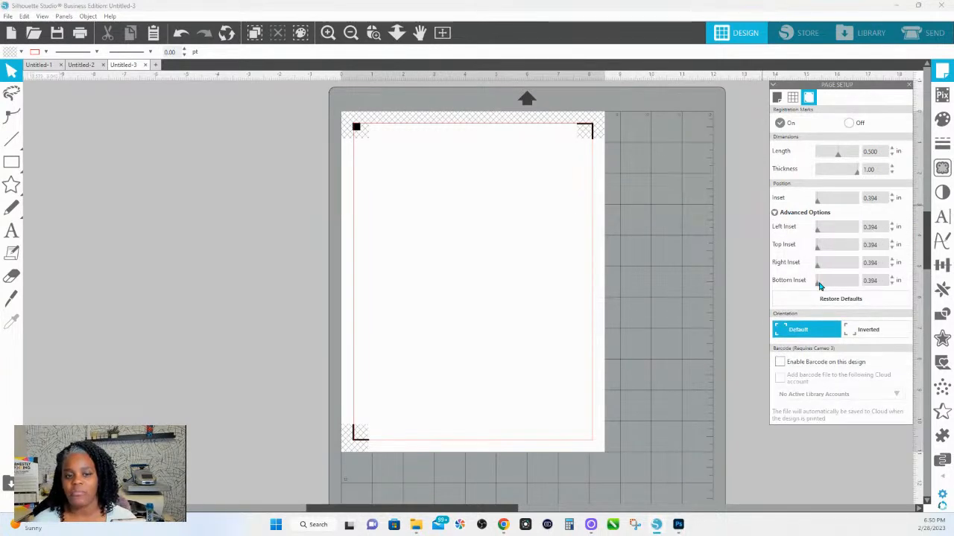
pyautogui.moveTo(819, 286); pyautogui.dragTo(822, 287)
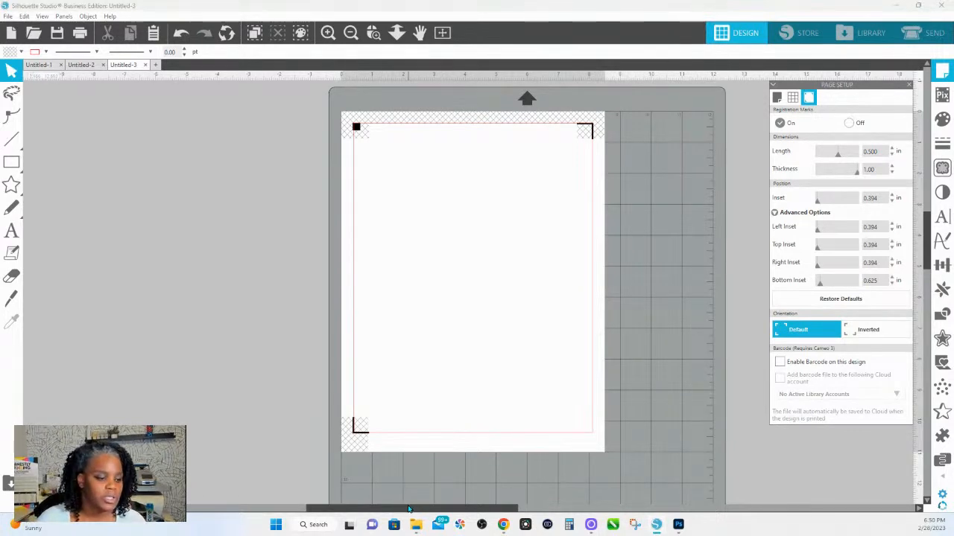
# Place the Baby elephant 5 image from the Flower-Baby-Elephant-Sublimation-Clipart-Graphics folder beside the page, clear of the cutting mat.
pyautogui.click(416, 529)
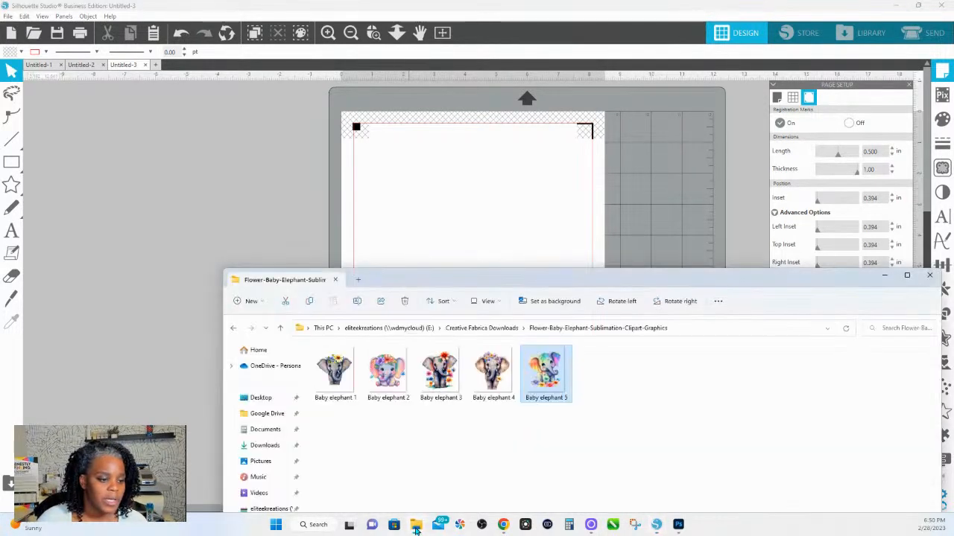
pyautogui.moveTo(549, 394); pyautogui.dragTo(106, 316)
pyautogui.click(483, 197)
pyautogui.click(396, 33)
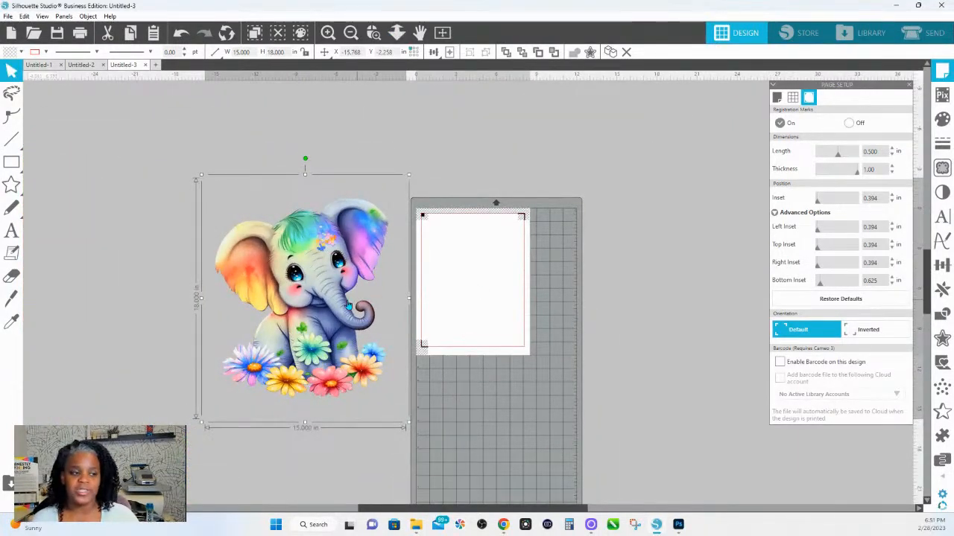
pyautogui.moveTo(345, 303); pyautogui.dragTo(352, 269)
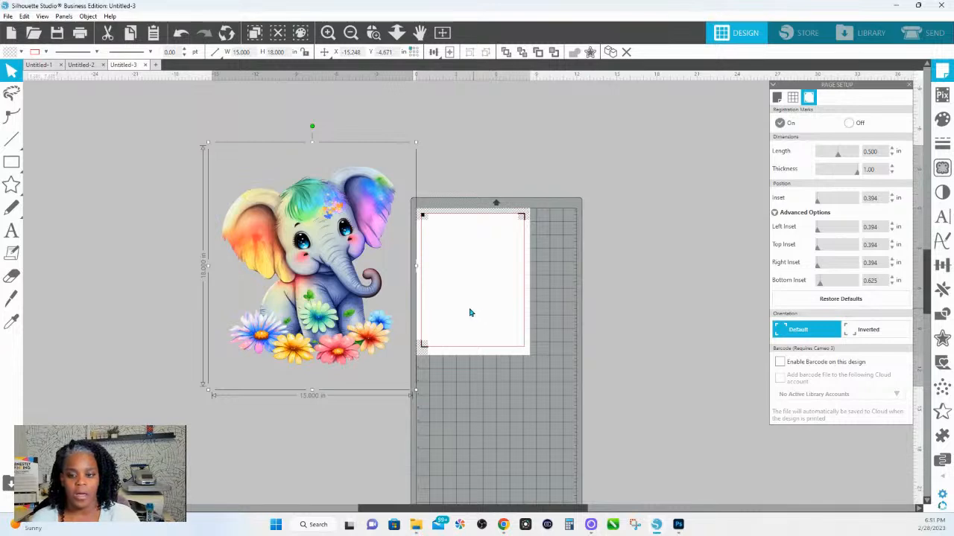
pyautogui.moveTo(470, 313); pyautogui.dragTo(596, 293)
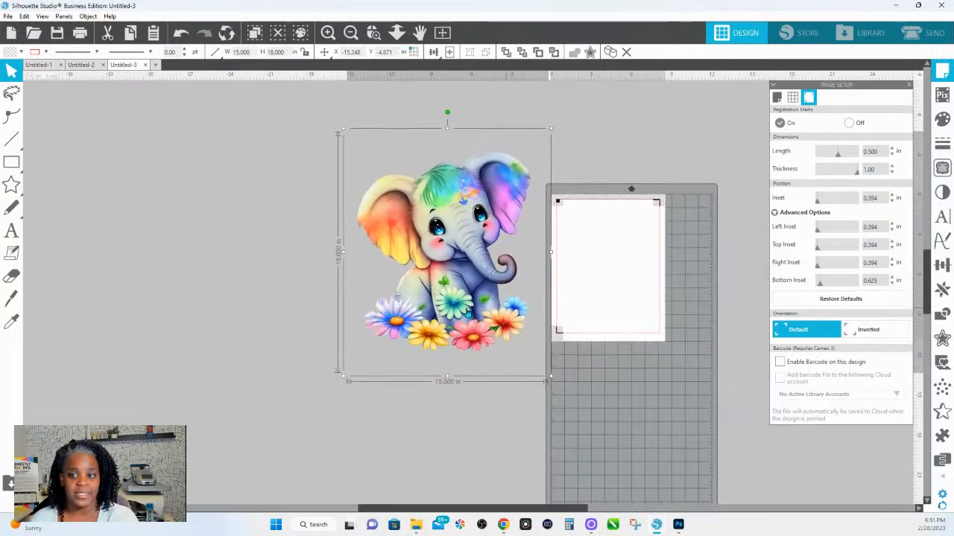
pyautogui.moveTo(435, 264); pyautogui.dragTo(404, 267)
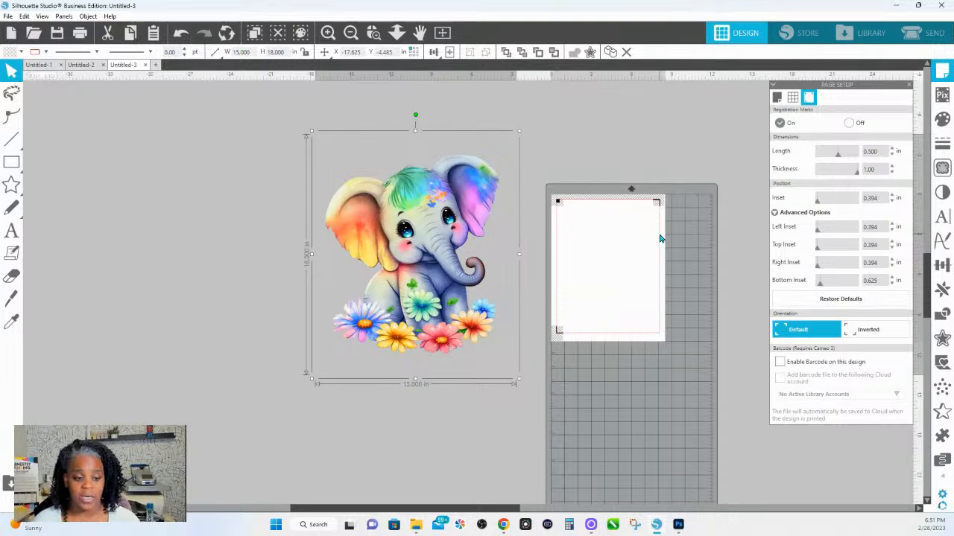
# Select a trace area enclosing the whole elephant image, with the Trace panel placed next to it.
pyautogui.click(942, 170)
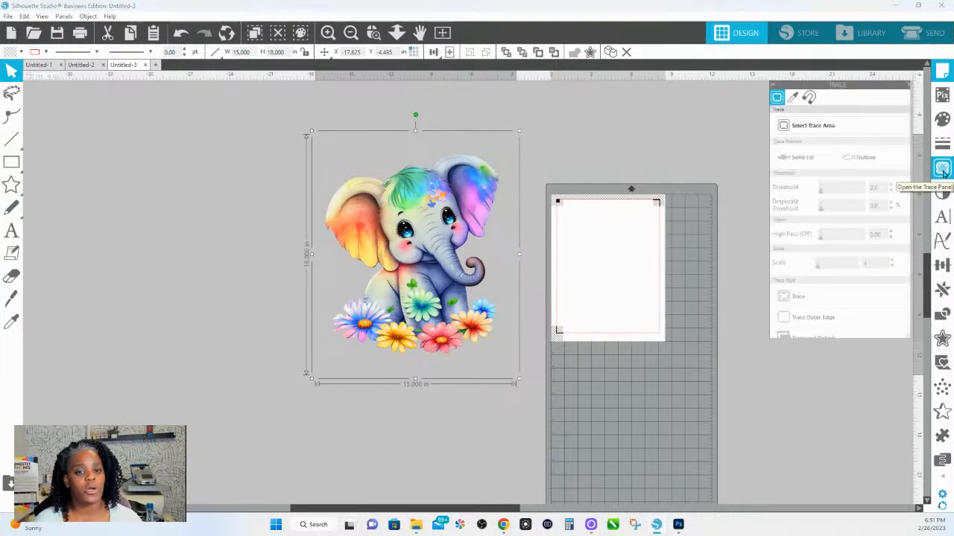
pyautogui.moveTo(855, 83)
pyautogui.mouseDown()
pyautogui.moveTo(319, 130)
pyautogui.moveTo(559, 130)
pyautogui.moveTo(599, 110)
pyautogui.mouseUp()
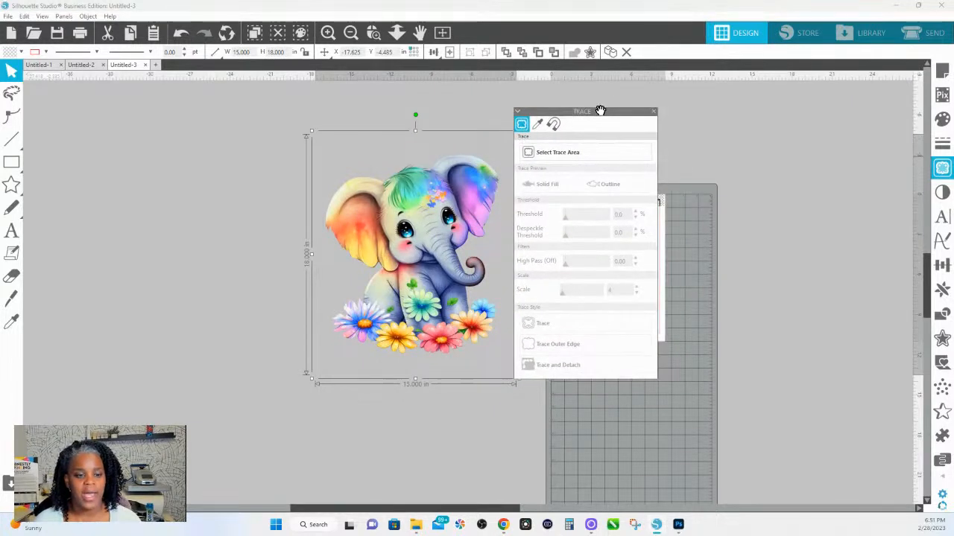
pyautogui.click(556, 154)
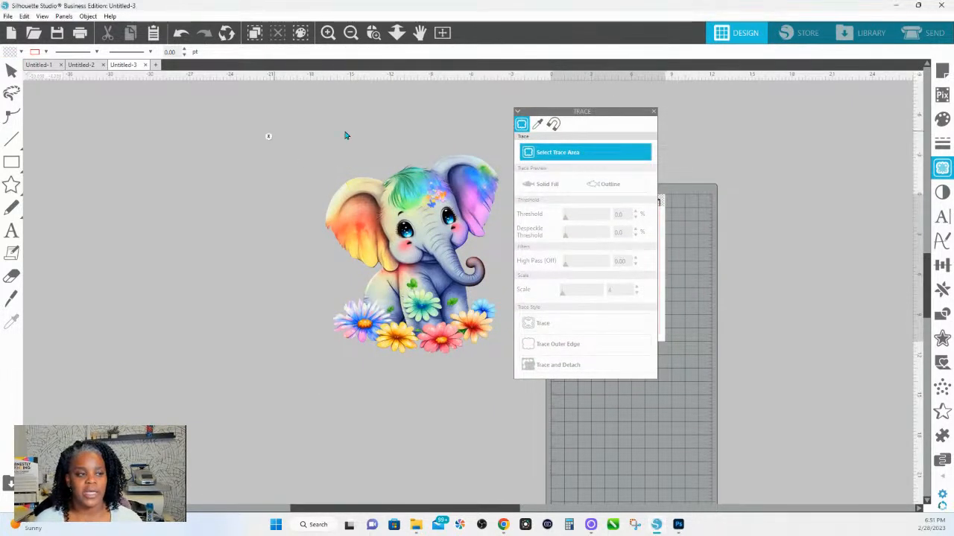
pyautogui.moveTo(273, 131)
pyautogui.mouseDown()
pyautogui.moveTo(505, 335)
pyautogui.moveTo(506, 370)
pyautogui.mouseUp()
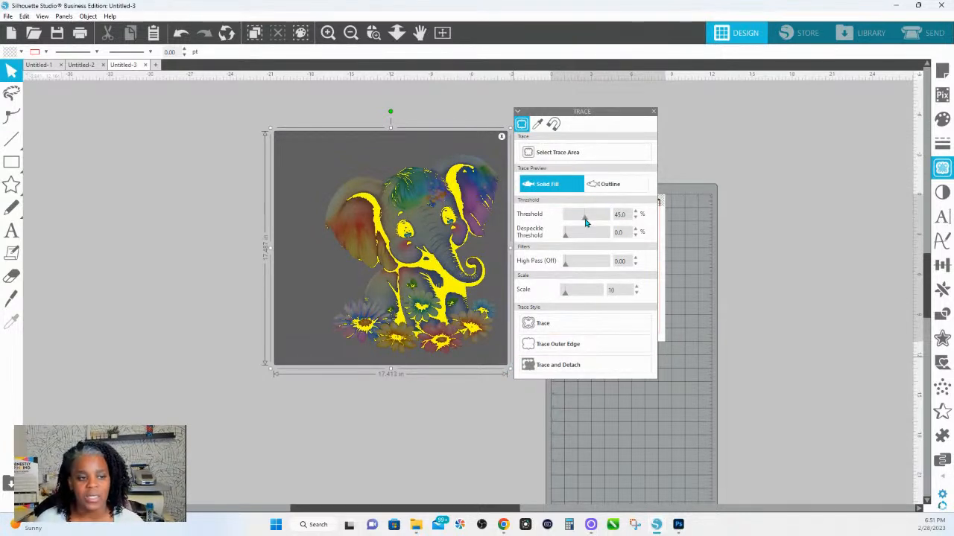
# Set the trace threshold to 99% and scale to 4, and apply Trace and Detach to the elephant.
pyautogui.moveTo(585, 221); pyautogui.dragTo(590, 221)
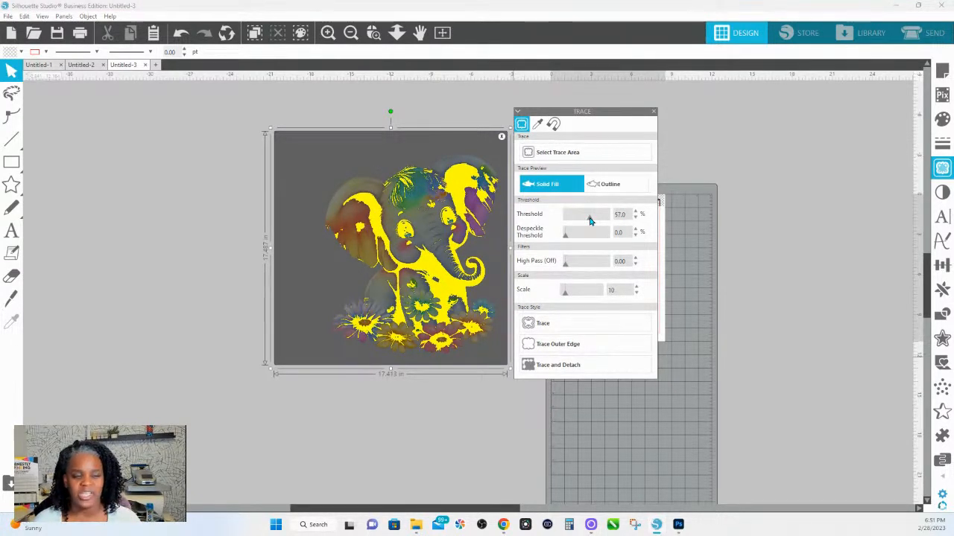
pyautogui.moveTo(590, 220); pyautogui.dragTo(607, 218)
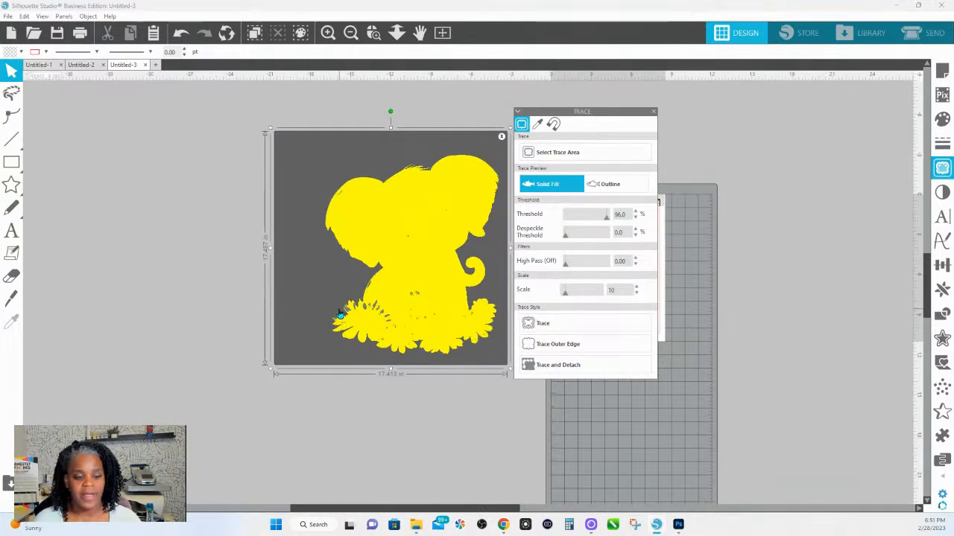
pyautogui.click(637, 212)
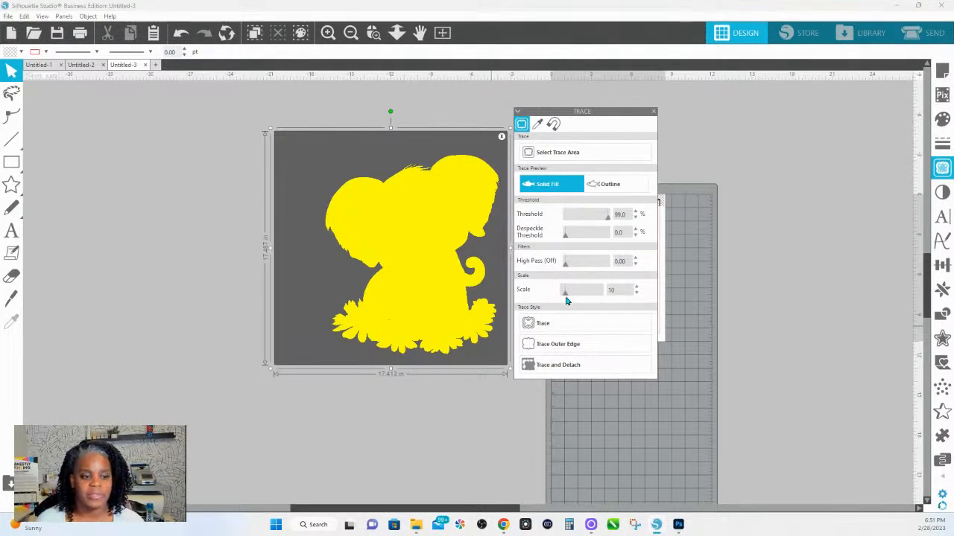
pyautogui.moveTo(565, 299); pyautogui.dragTo(543, 298)
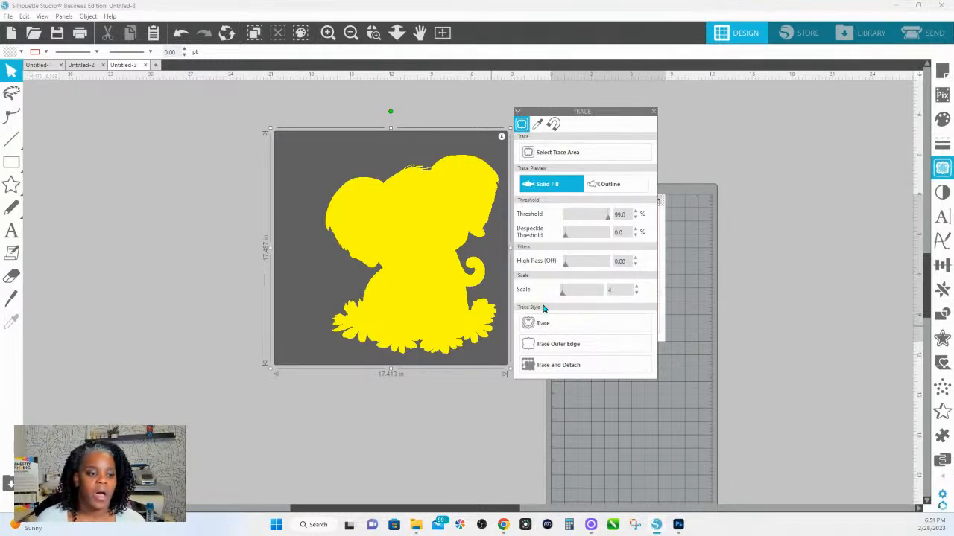
pyautogui.click(558, 365)
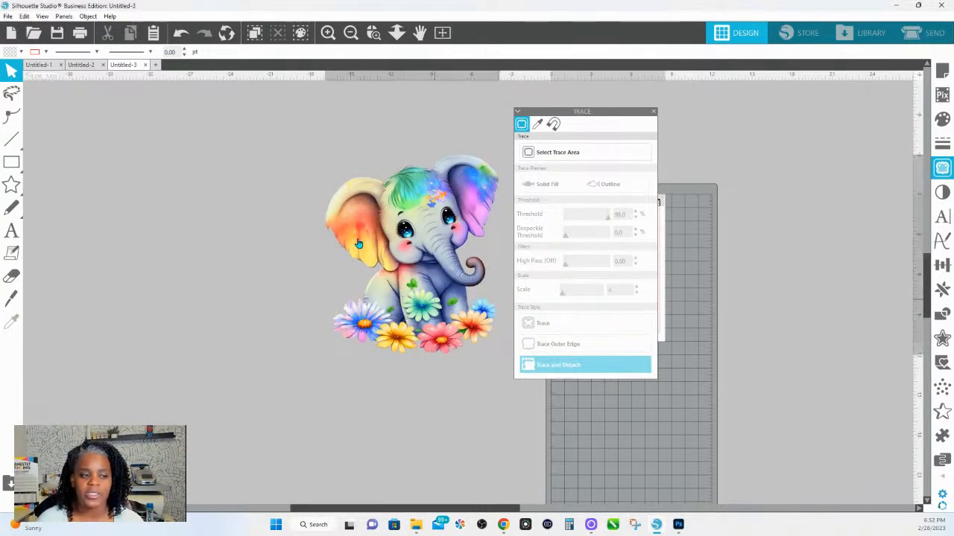
# Move the detached elephant off the original image, delete the leftover original, and reposition the elephant in the empty area.
pyautogui.moveTo(435, 305); pyautogui.dragTo(293, 305)
pyautogui.moveTo(504, 467)
pyautogui.mouseDown()
pyautogui.moveTo(507, 389)
pyautogui.moveTo(419, 205)
pyautogui.mouseUp()
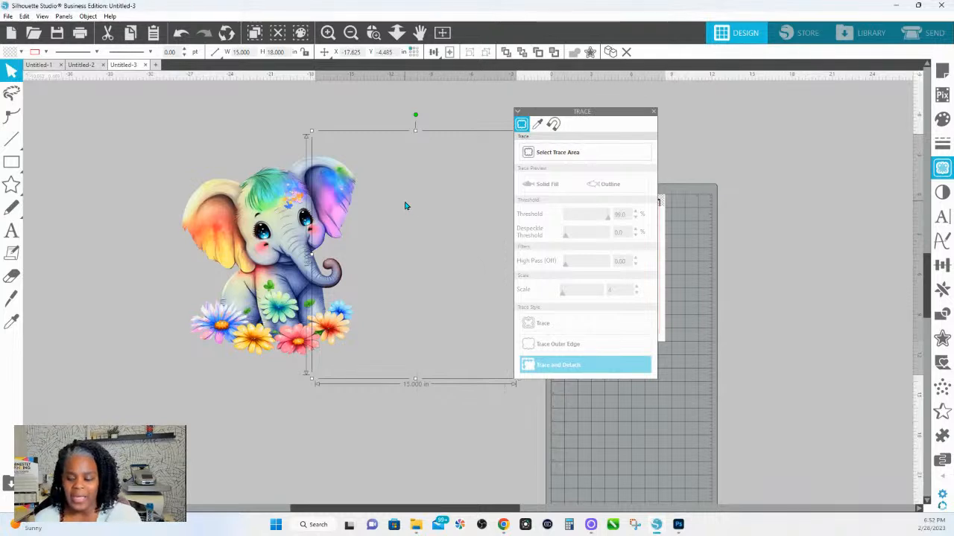
pyautogui.press('Delete')
pyautogui.moveTo(249, 208); pyautogui.dragTo(313, 193)
pyautogui.click(357, 127)
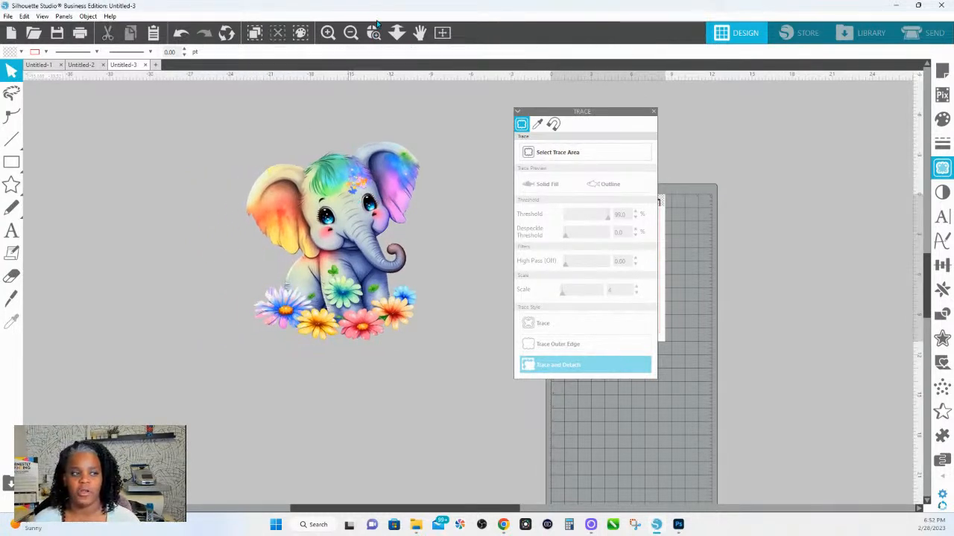
# Give the detached elephant a red line color.
pyautogui.click(373, 34)
pyautogui.moveTo(237, 272); pyautogui.dragTo(522, 387)
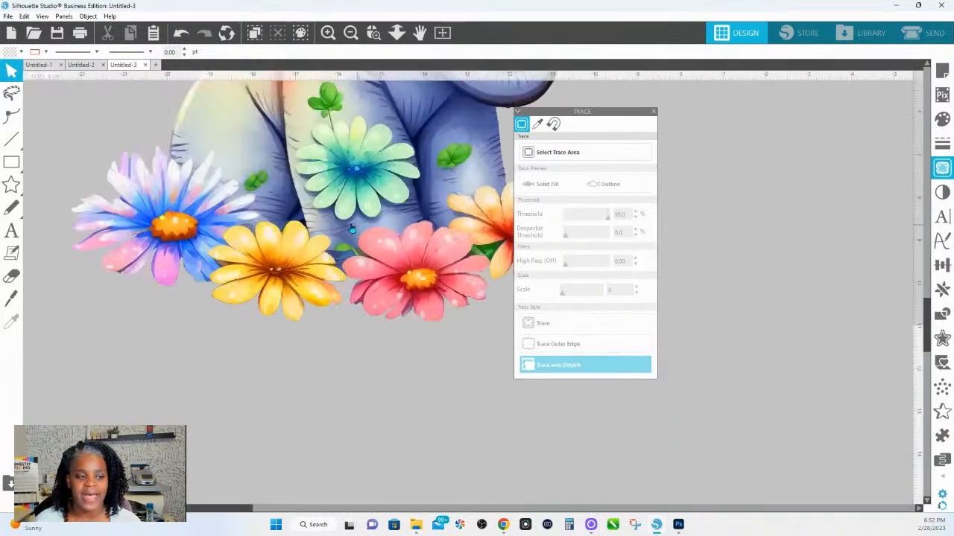
pyautogui.click(168, 97)
pyautogui.click(46, 52)
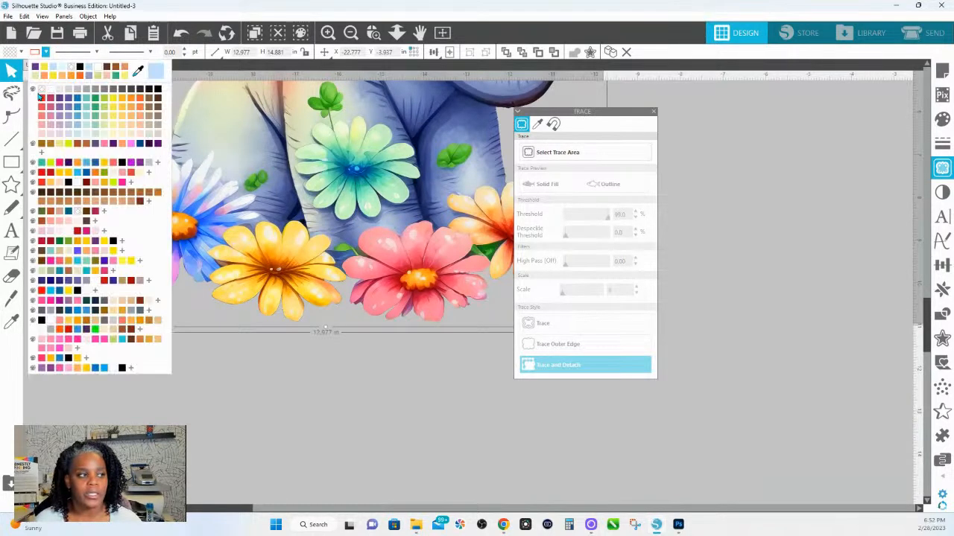
pyautogui.click(43, 99)
# Move the Trace panel clear of the artwork and examine the red cut line along the traced elephant's edge up close.
pyautogui.moveTo(570, 109); pyautogui.dragTo(786, 167)
pyautogui.click(374, 32)
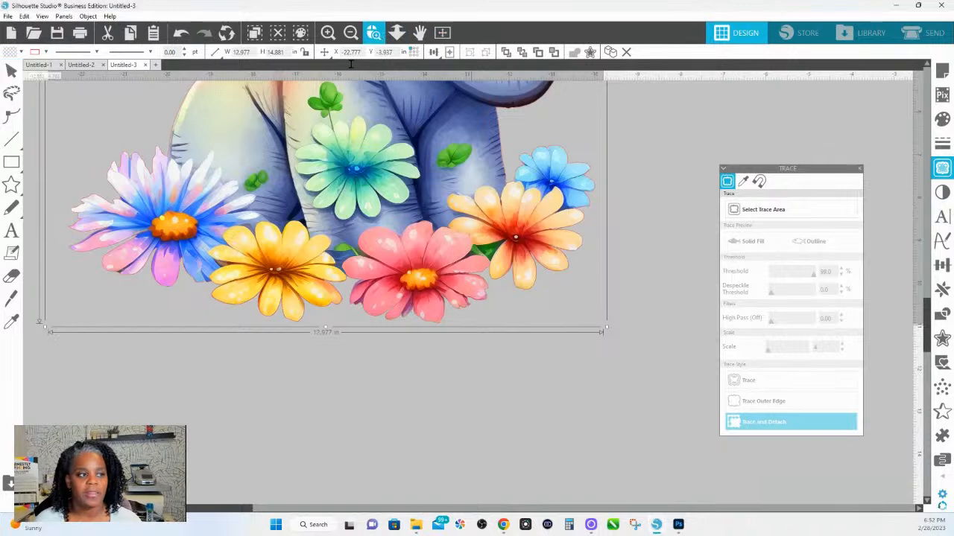
pyautogui.click(11, 70)
pyautogui.scroll(2, 344, 220)
pyautogui.scroll(3, 443, 272)
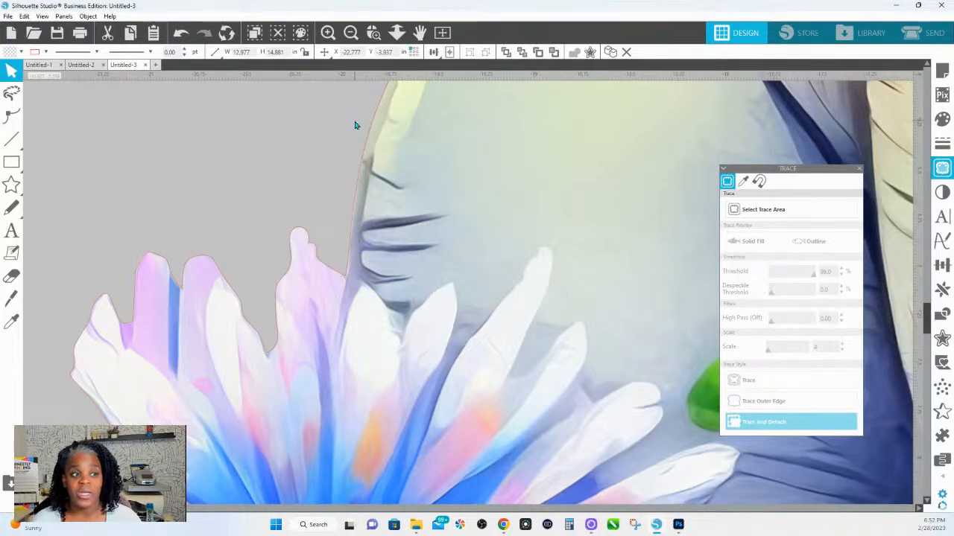
# Shrink the traced elephant to about 5 in wide and insert the Baby elephant 4 image from the clipart folder beside it.
pyautogui.click(397, 34)
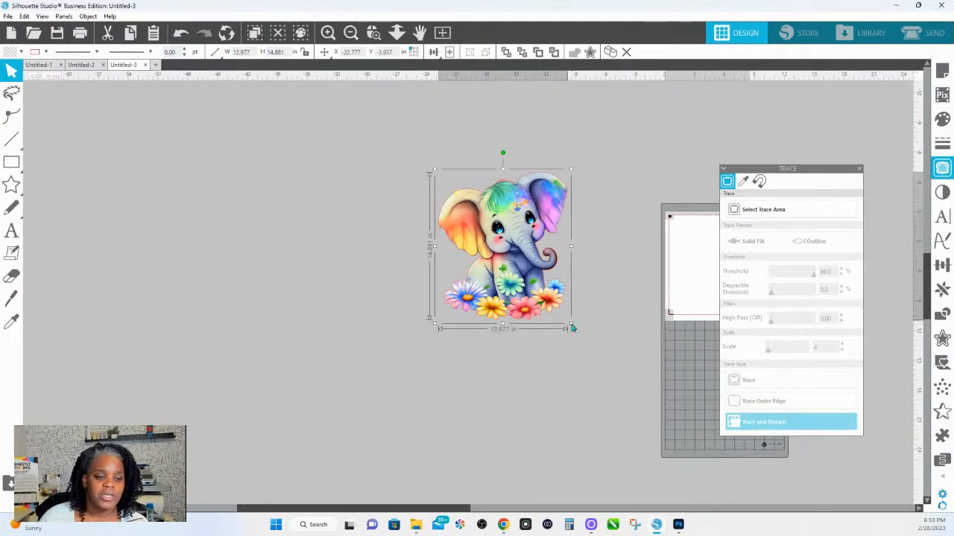
pyautogui.moveTo(572, 326); pyautogui.dragTo(474, 227)
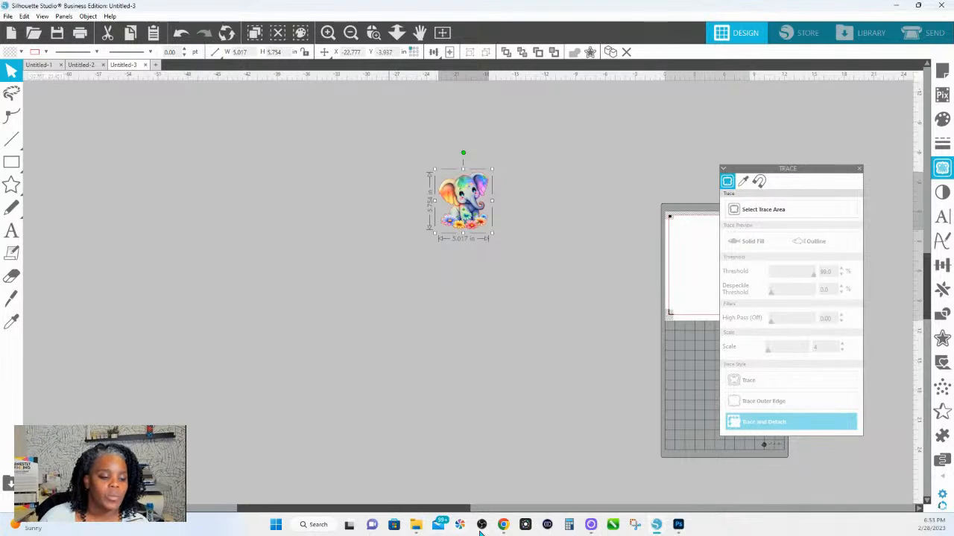
pyautogui.moveTo(422, 527)
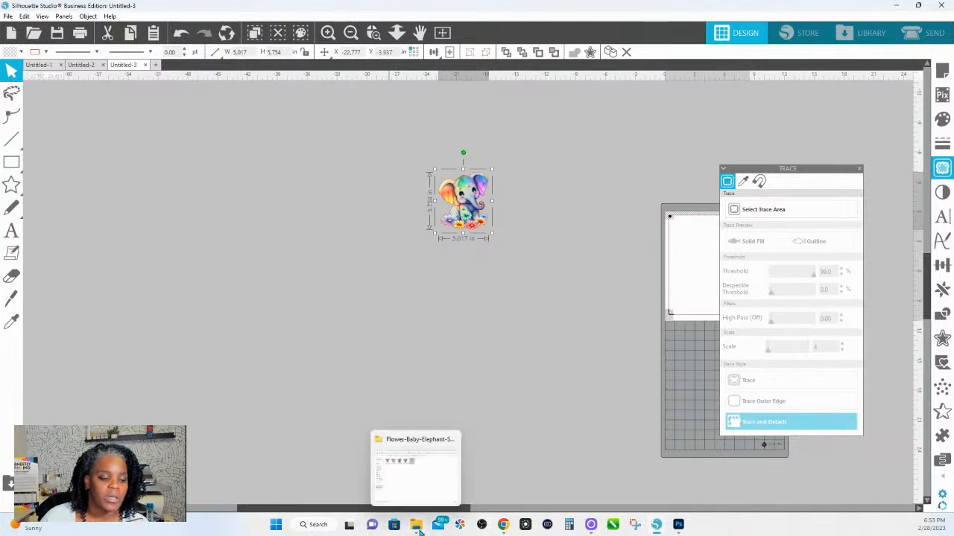
pyautogui.click(411, 461)
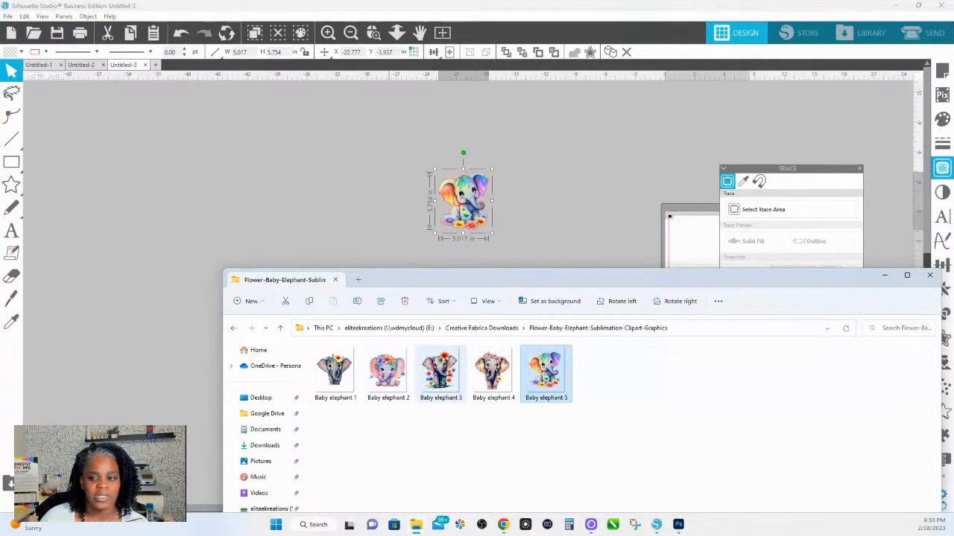
pyautogui.moveTo(495, 381); pyautogui.dragTo(527, 220)
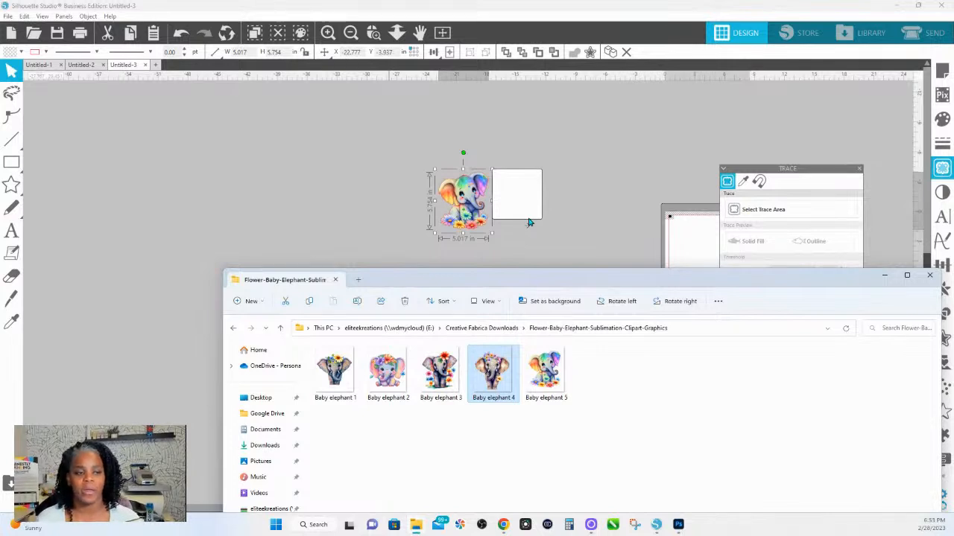
pyautogui.moveTo(534, 223); pyautogui.dragTo(566, 187)
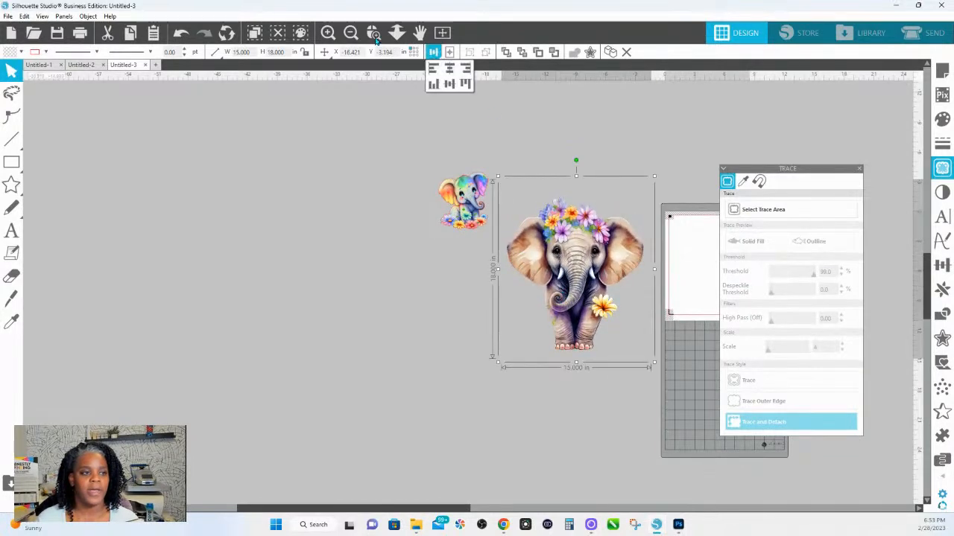
# Select a trace area enclosing the whole brown flower-crowned elephant.
pyautogui.scroll(3, 643, 380)
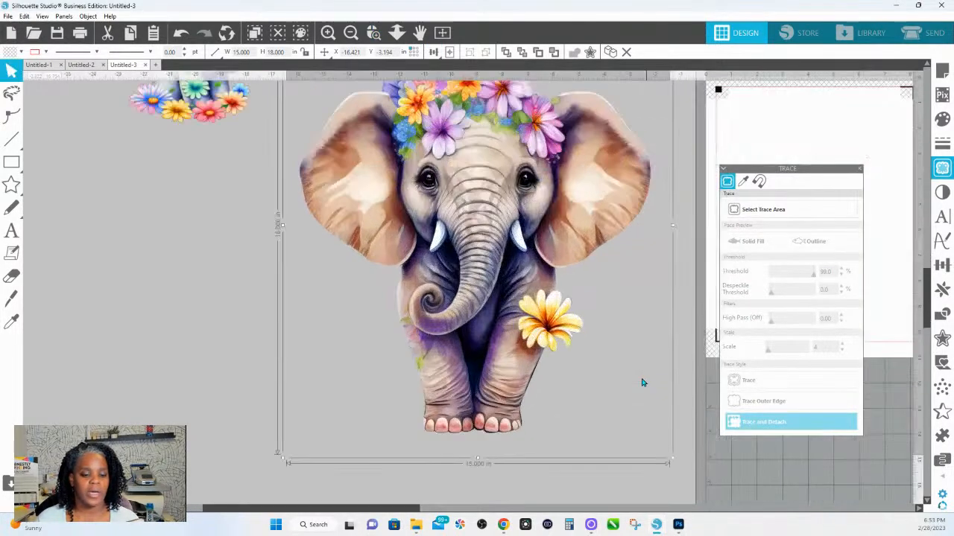
pyautogui.click(745, 210)
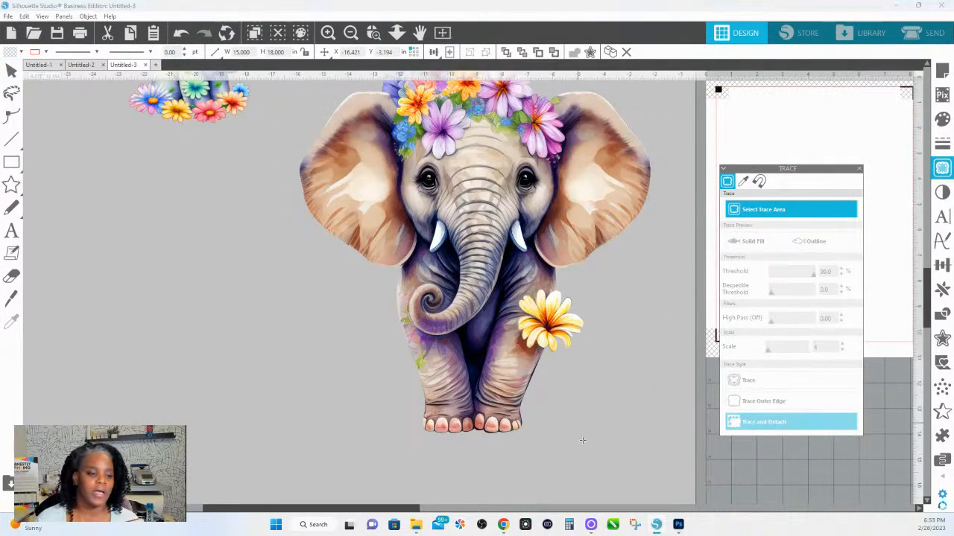
pyautogui.moveTo(648, 463)
pyautogui.mouseDown()
pyautogui.moveTo(394, 81)
pyautogui.moveTo(294, 111)
pyautogui.moveTo(277, 85)
pyautogui.mouseUp()
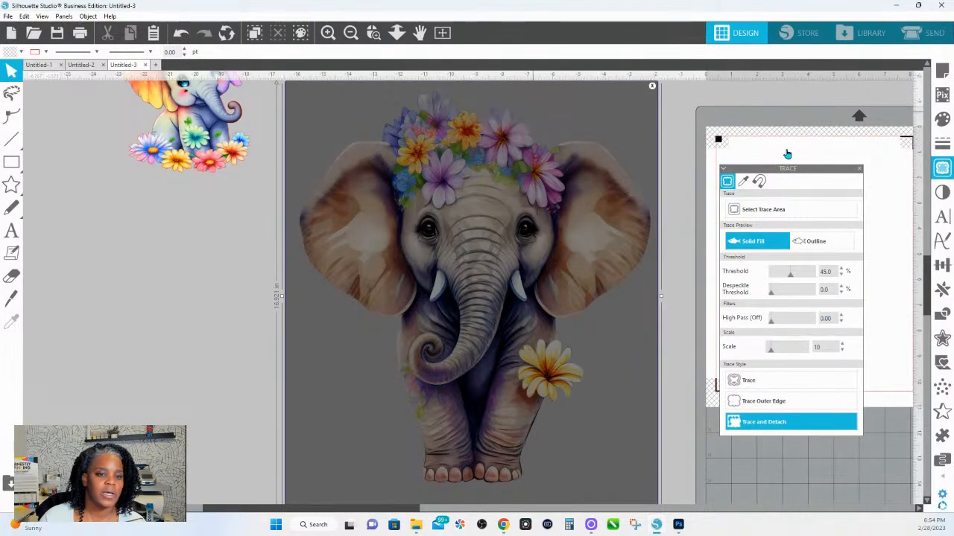
# Set the trace threshold to 100% and scale to 4, and apply Trace and Detach to the brown elephant.
pyautogui.moveTo(794, 276); pyautogui.dragTo(814, 278)
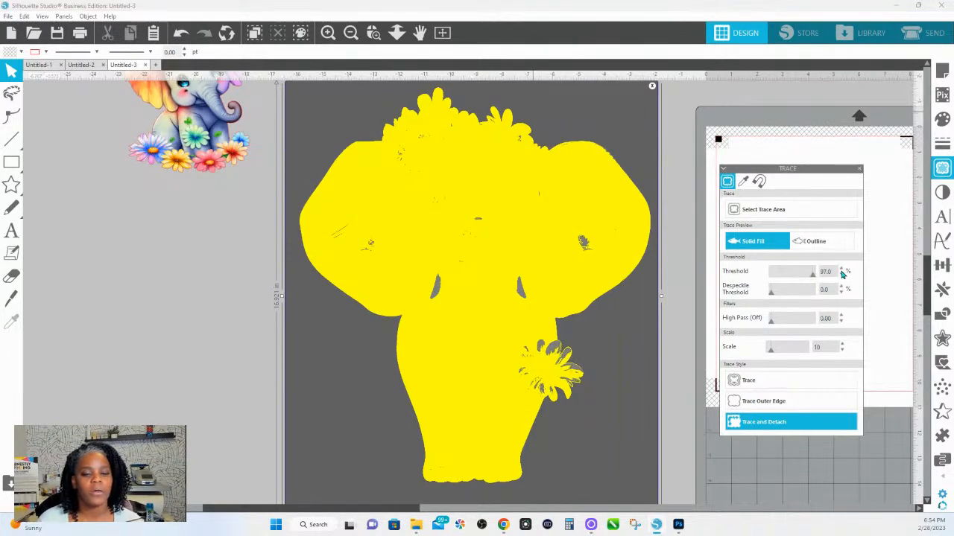
pyautogui.click(841, 270)
pyautogui.click(842, 270)
pyautogui.click(841, 271)
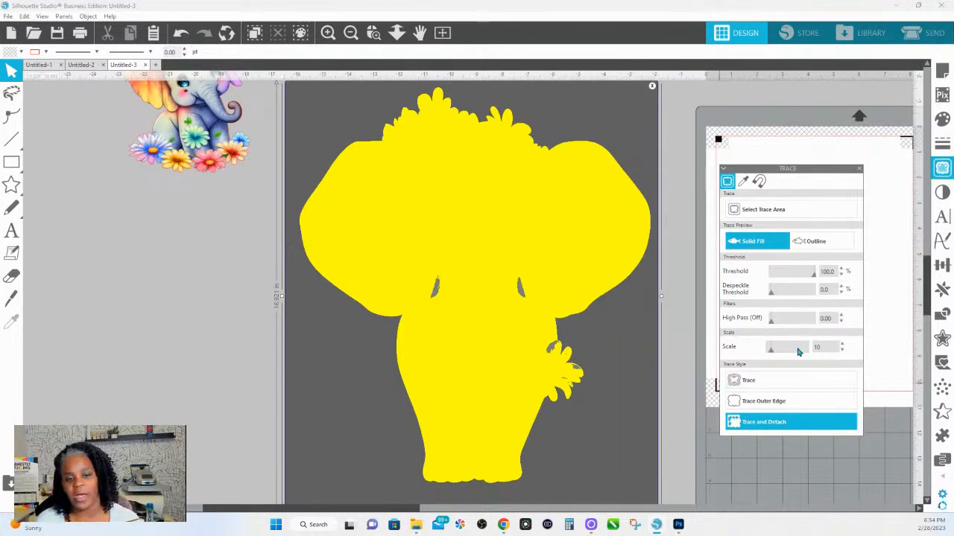
pyautogui.moveTo(774, 353); pyautogui.dragTo(743, 356)
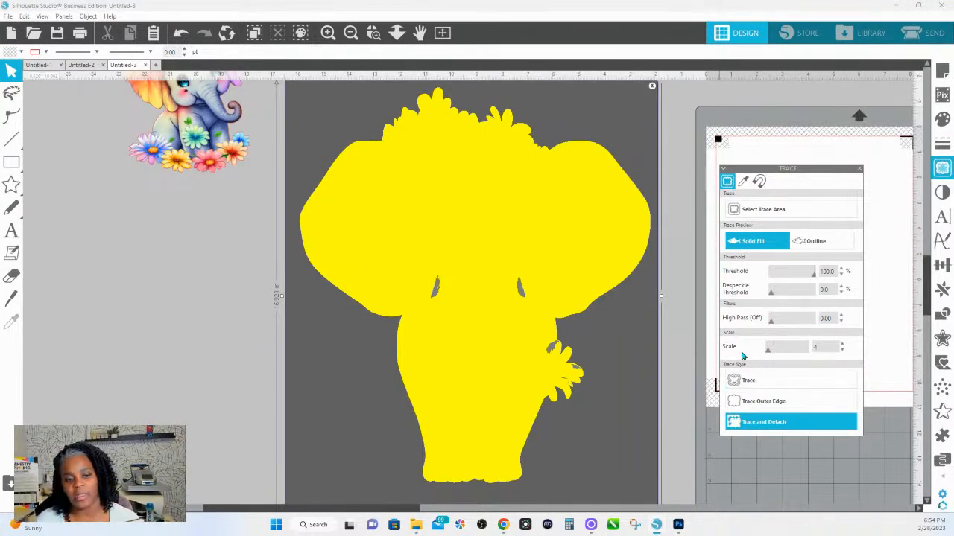
pyautogui.click(741, 430)
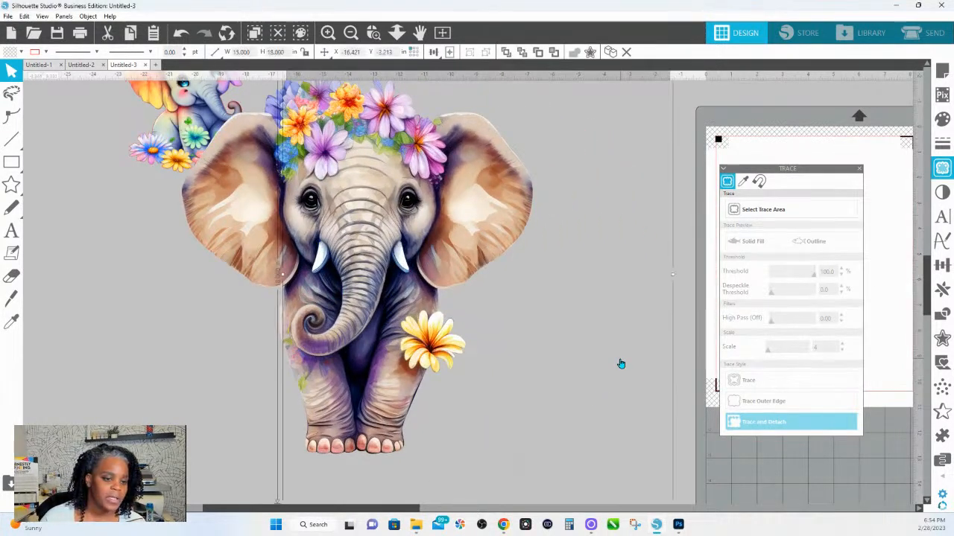
# Reposition the detached brown elephant in the empty area beside the page and shrink it to about 4.1 in wide.
pyautogui.click(592, 272)
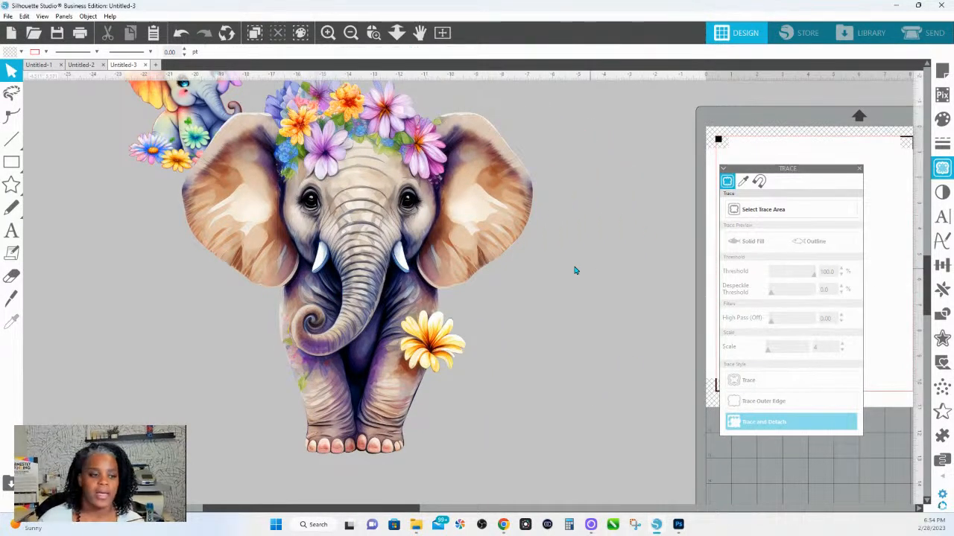
pyautogui.moveTo(434, 253); pyautogui.dragTo(576, 295)
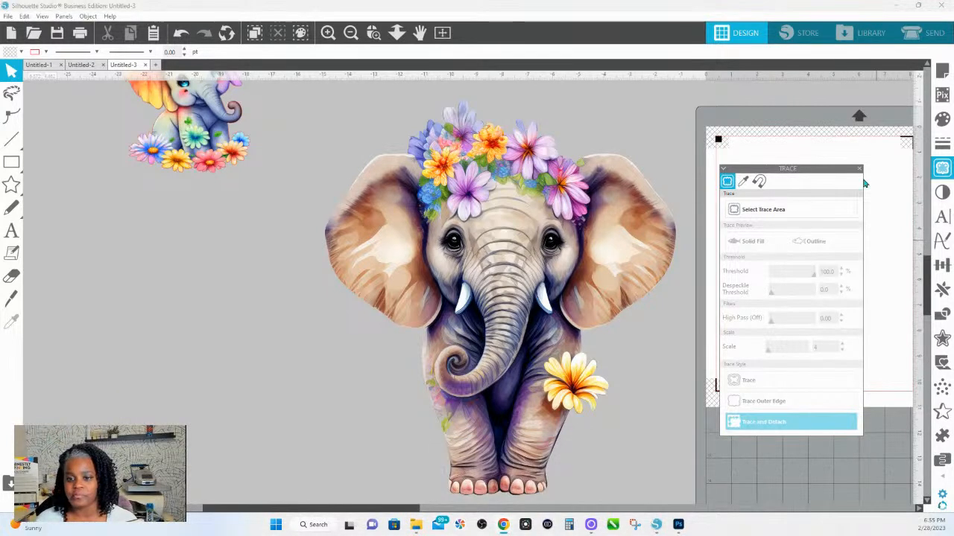
pyautogui.click(399, 38)
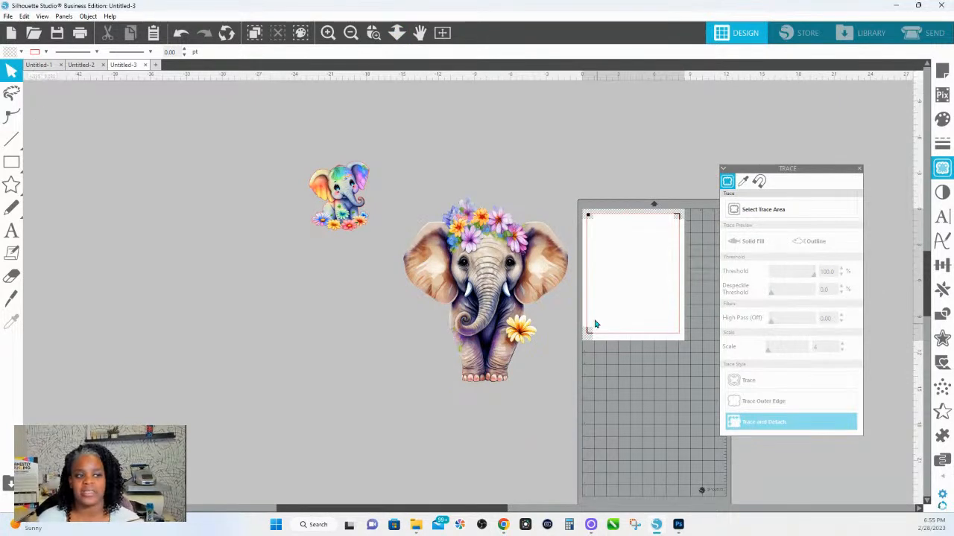
pyautogui.click(499, 280)
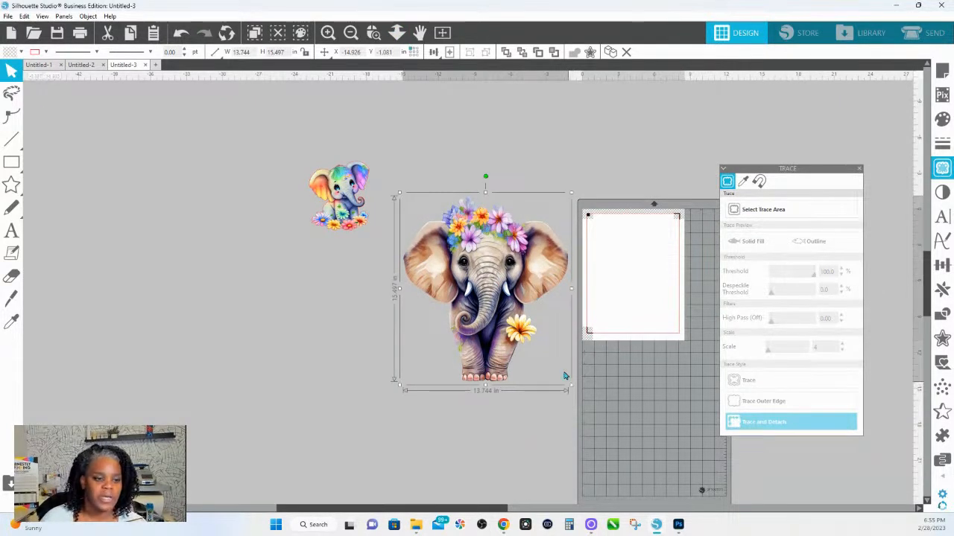
pyautogui.moveTo(568, 380); pyautogui.dragTo(468, 246)
# Give the brown elephant a red line color and move both traced elephants together onto the letter page.
pyautogui.click(344, 195)
pyautogui.click(414, 223)
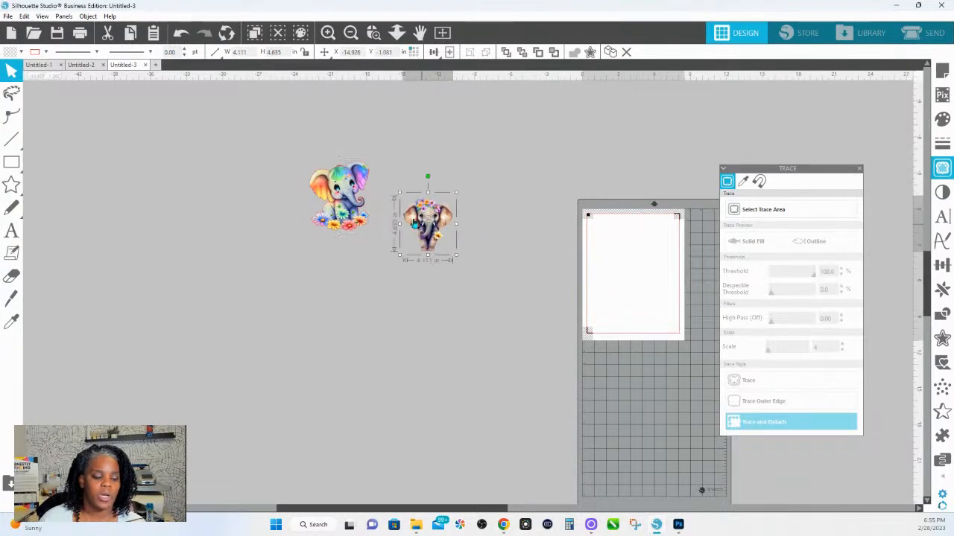
pyautogui.click(46, 52)
pyautogui.click(45, 104)
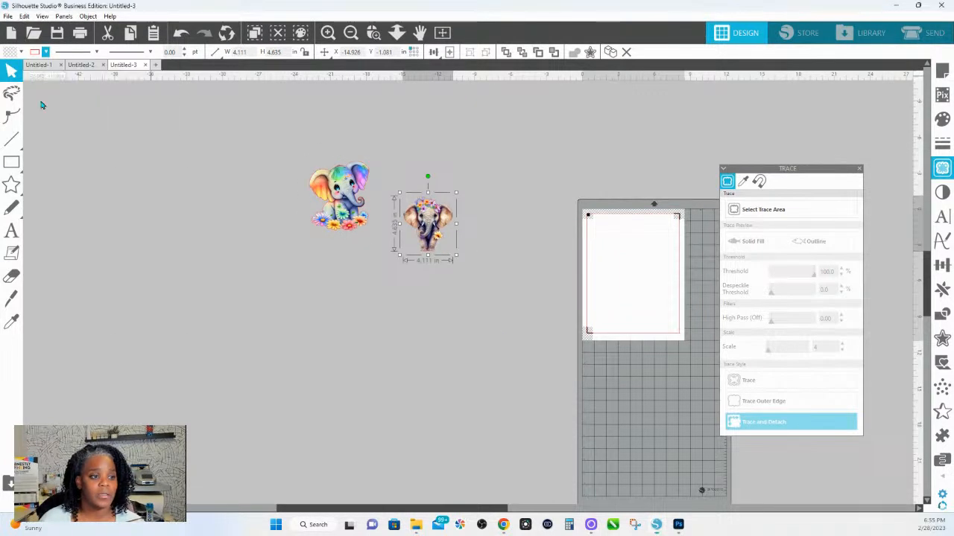
pyautogui.moveTo(460, 287); pyautogui.dragTo(296, 160)
pyautogui.moveTo(328, 205); pyautogui.dragTo(578, 254)
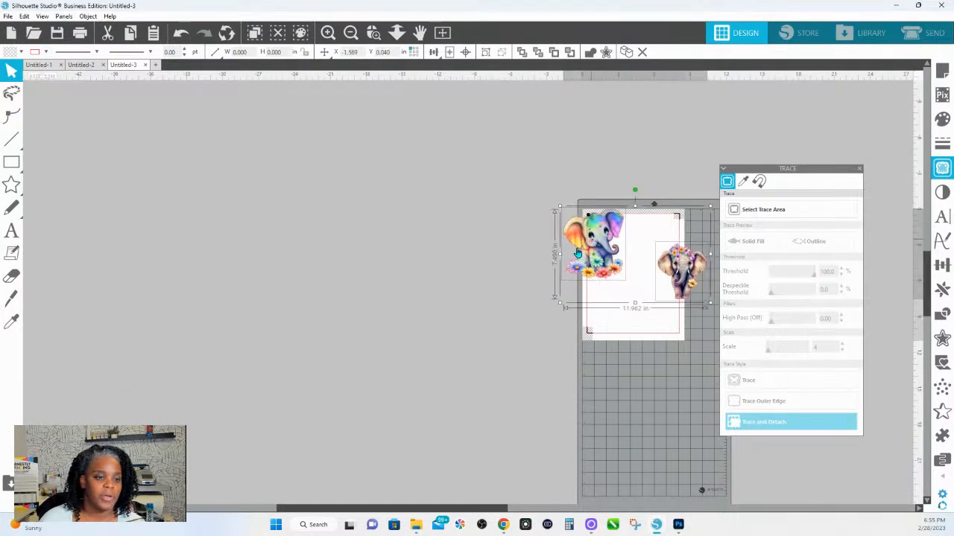
# Copy the two finished elephant stickers in the top row of Untitled-2 and paste them into Untitled-3.
pyautogui.click(80, 64)
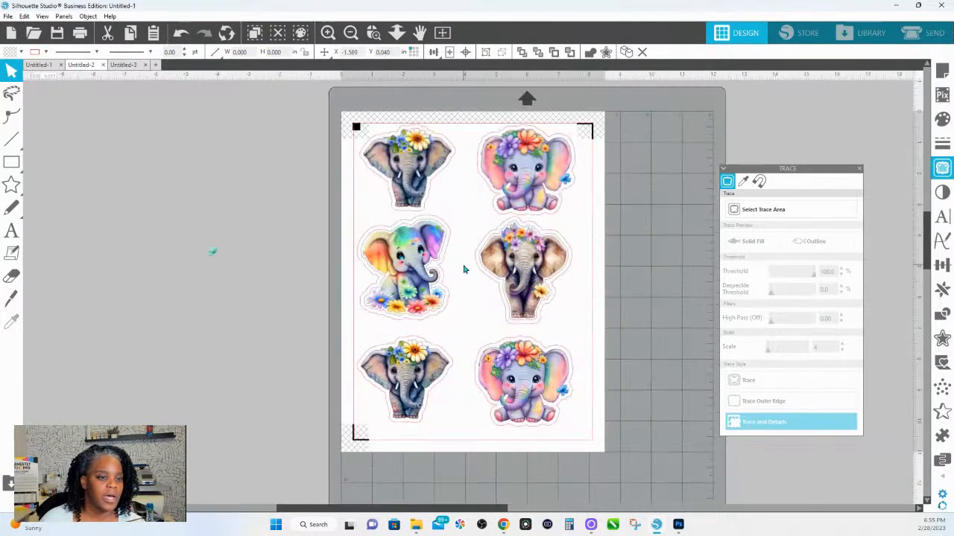
pyautogui.click(512, 126)
pyautogui.rightClick(541, 176)
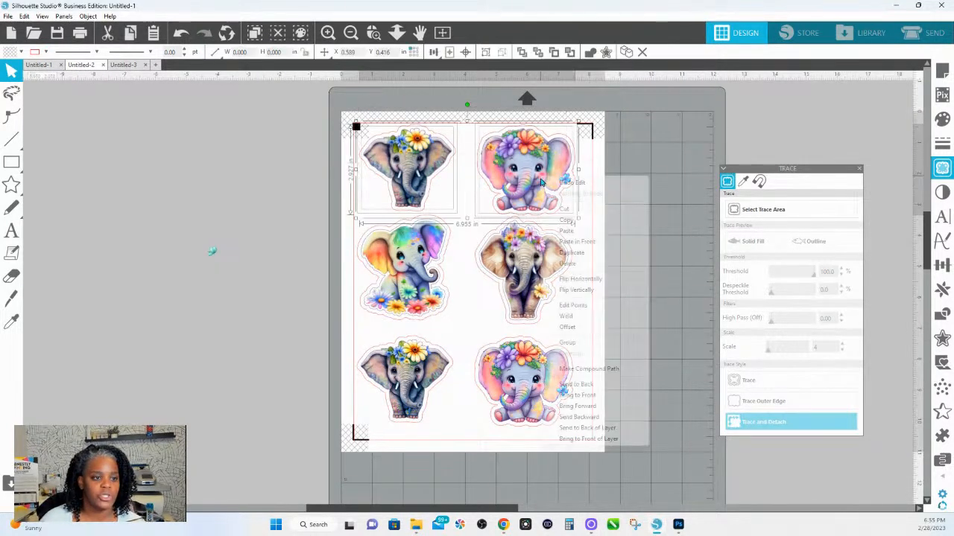
pyautogui.click(579, 221)
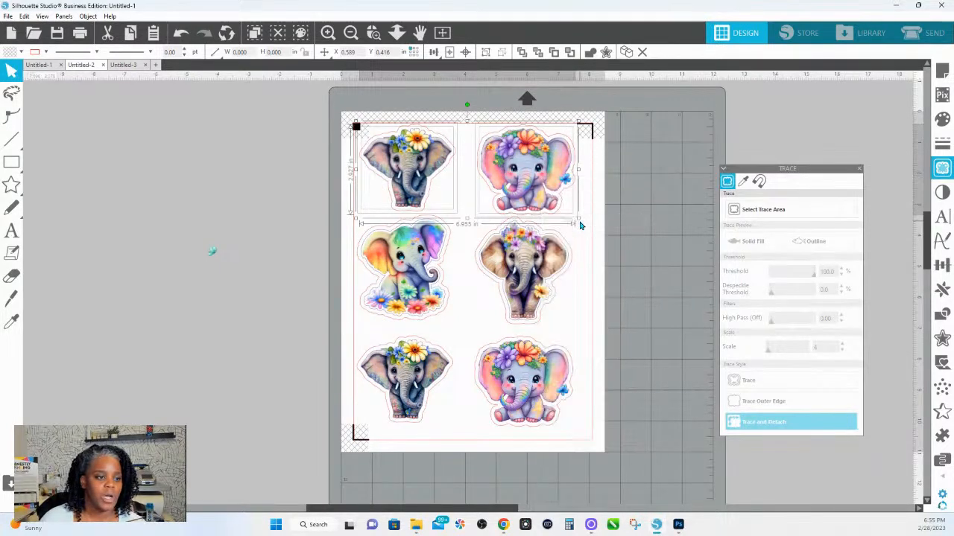
pyautogui.click(137, 66)
pyautogui.rightClick(458, 219)
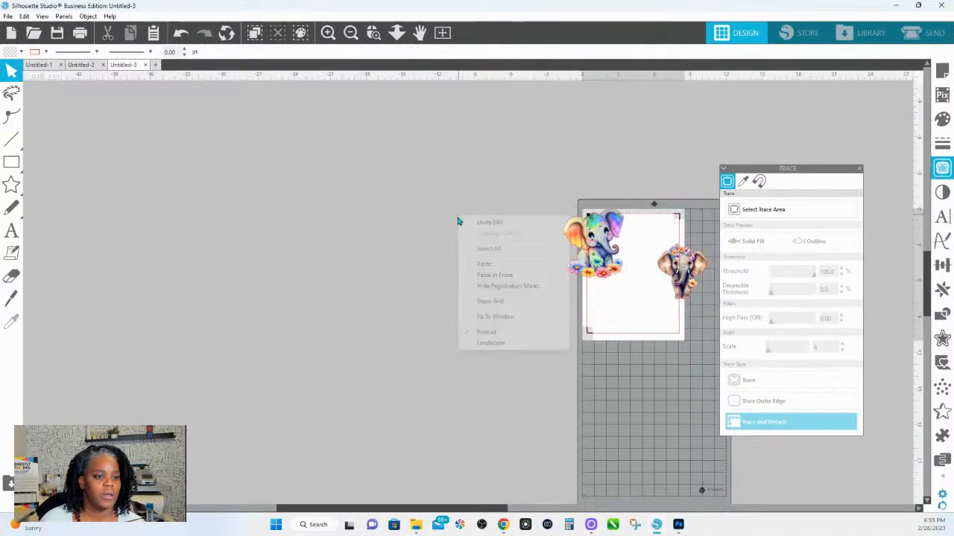
pyautogui.click(491, 270)
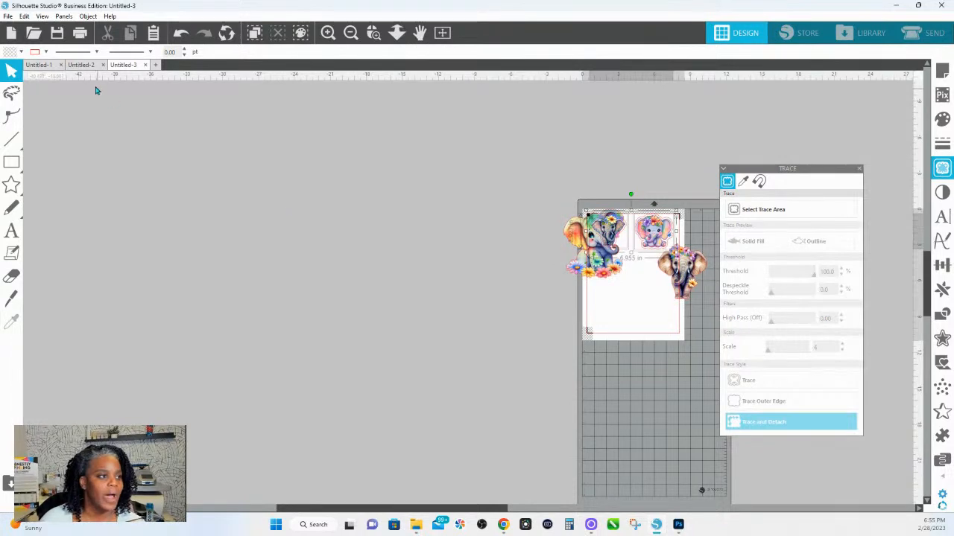
# Copy the small teal butterfly beside the page in Untitled-2 and paste it into Untitled-3.
pyautogui.click(82, 65)
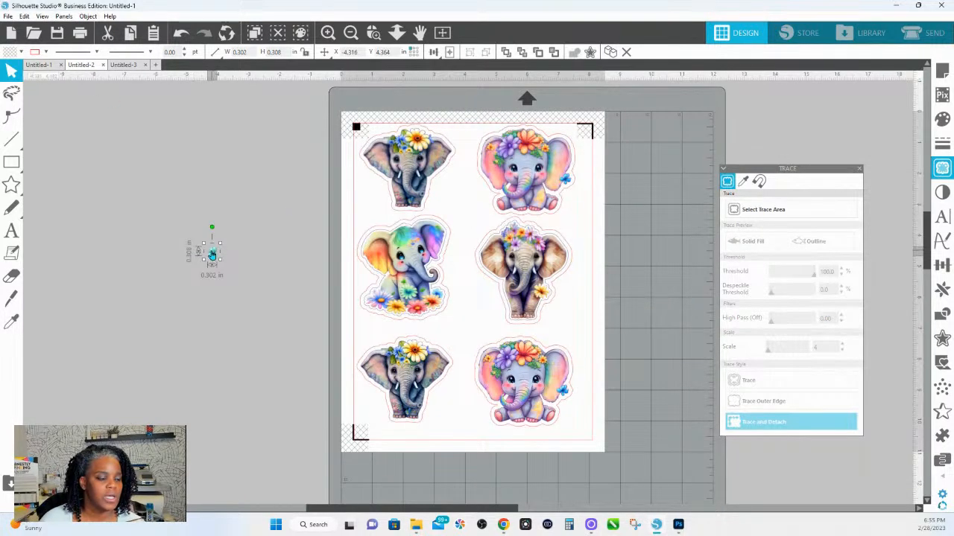
pyautogui.rightClick(212, 253)
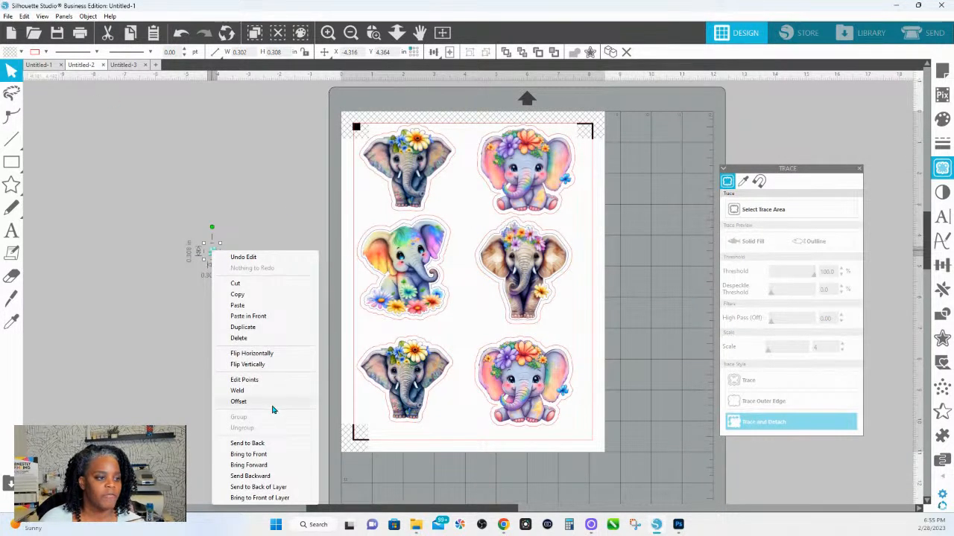
pyautogui.click(237, 294)
pyautogui.click(124, 65)
pyautogui.rightClick(523, 211)
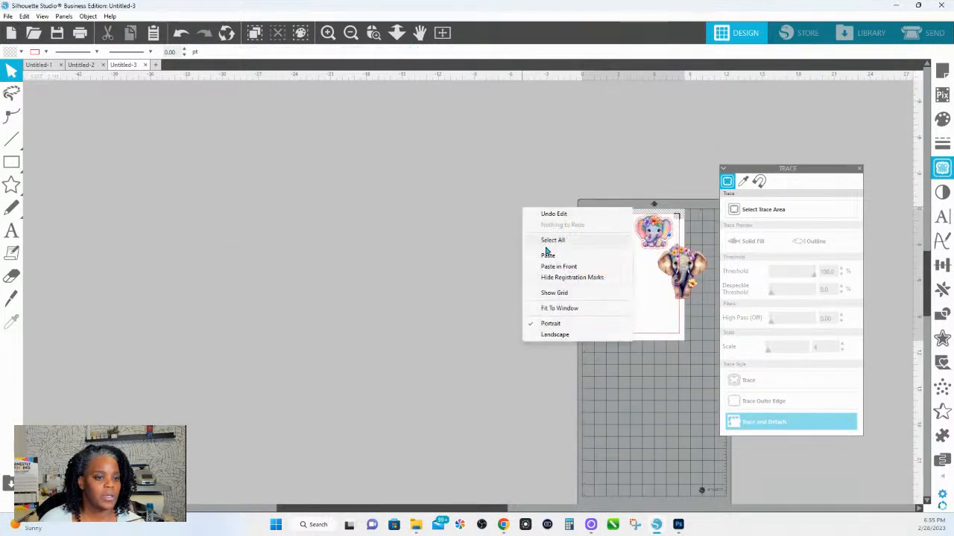
pyautogui.click(548, 254)
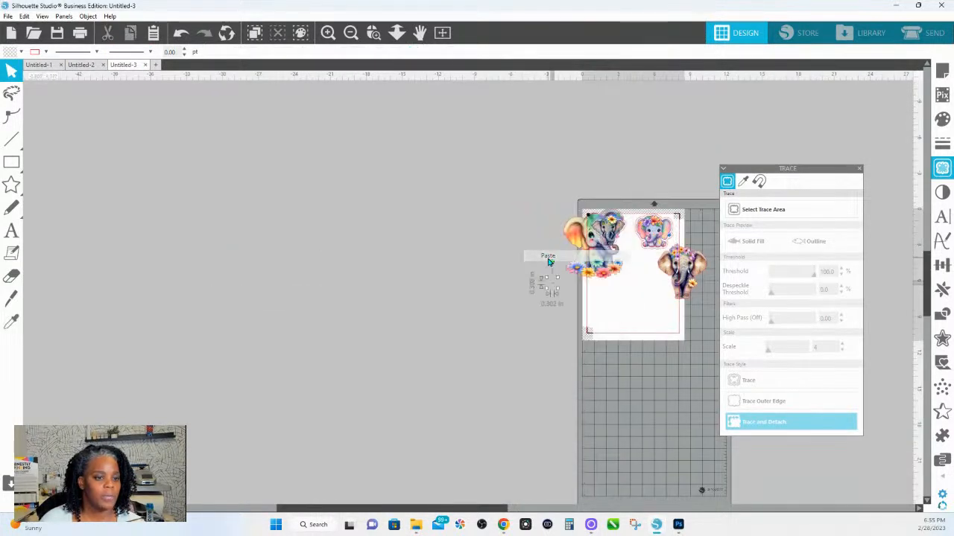
# Shrink the rainbow elephant to about 1.5 in wide and place it on the page below the gray elephant sticker.
pyautogui.click(374, 34)
pyautogui.moveTo(766, 343); pyautogui.dragTo(767, 345)
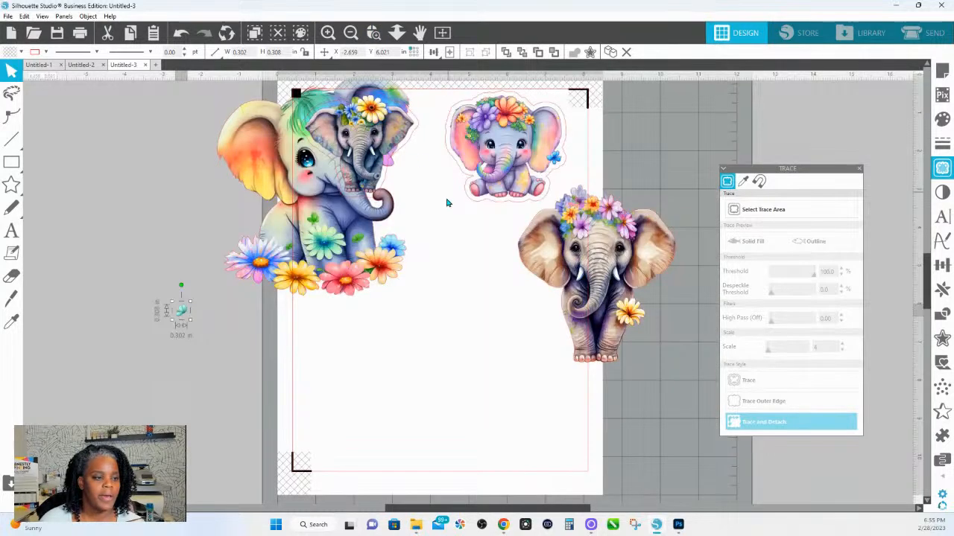
pyautogui.scroll(1, 414, 199)
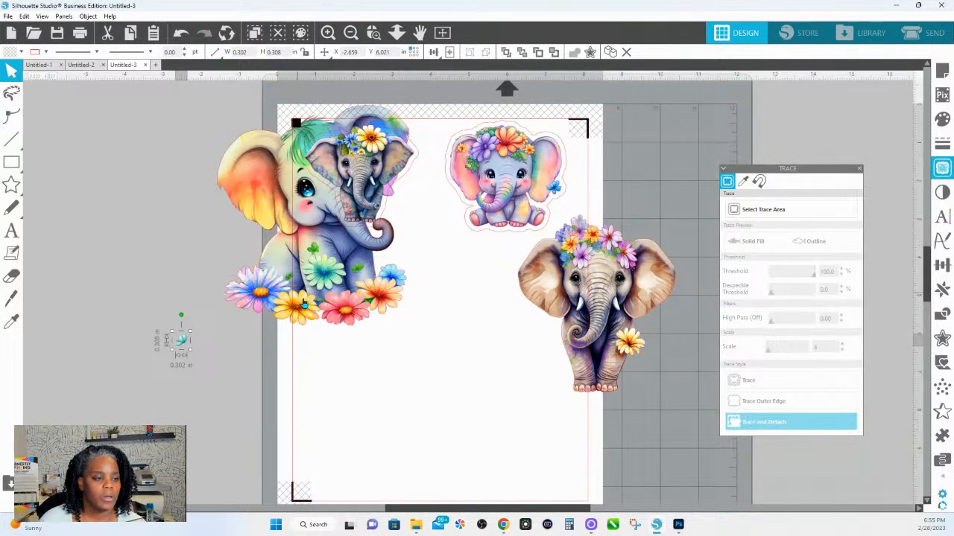
pyautogui.moveTo(398, 316); pyautogui.dragTo(288, 298)
pyautogui.moveTo(261, 263); pyautogui.dragTo(350, 276)
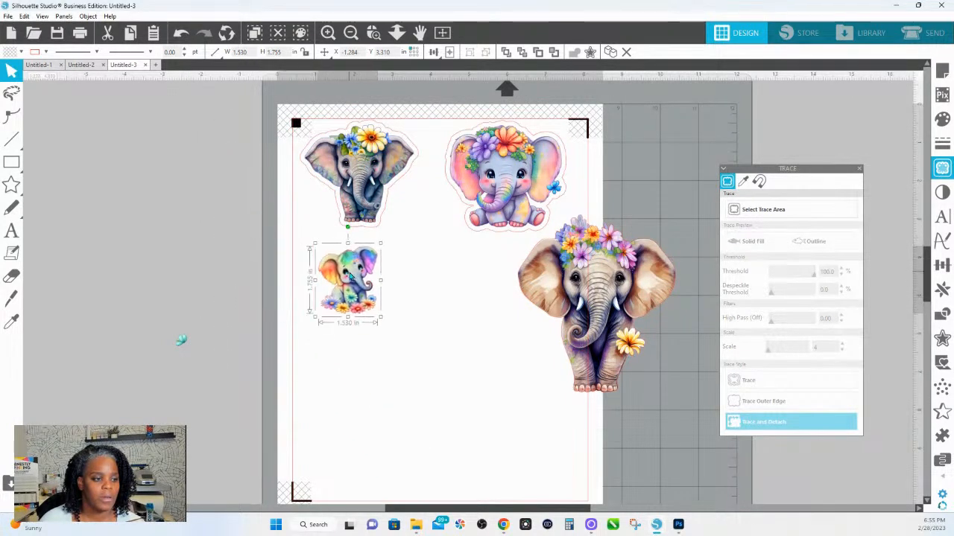
# Enlarge the brown elephant to about 5.25 in wide and the rainbow elephant to about 4.77 in wide.
pyautogui.click(624, 293)
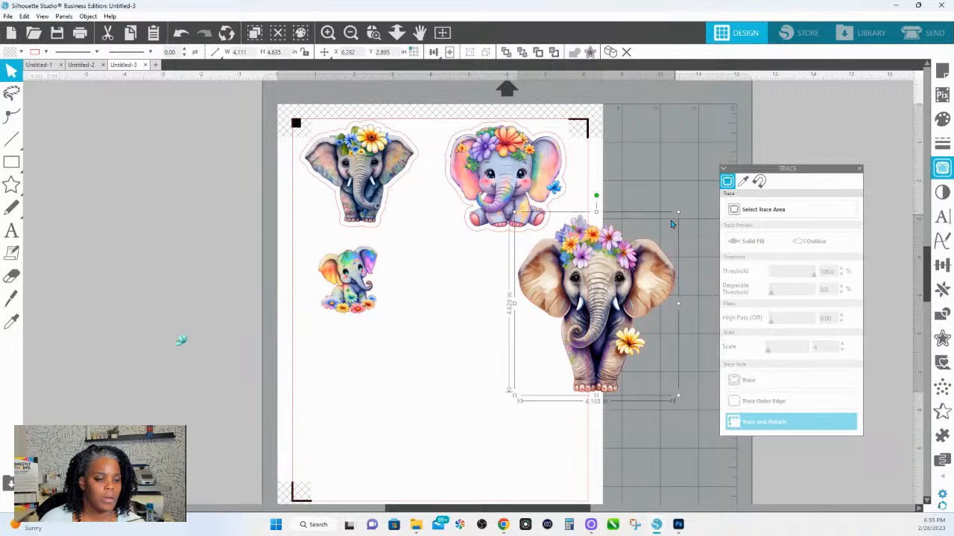
pyautogui.moveTo(679, 212); pyautogui.dragTo(596, 304)
pyautogui.hotkey('ctrl', 'z')
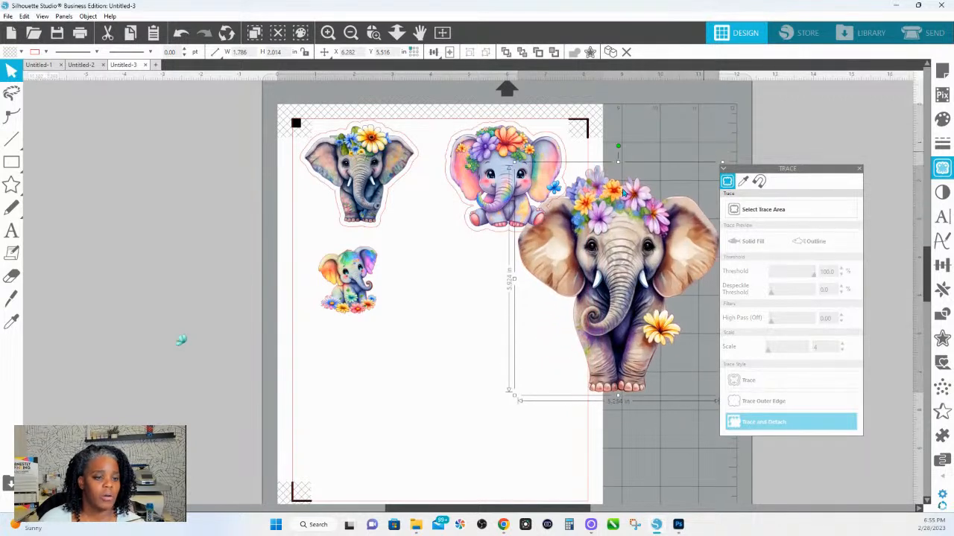
pyautogui.click(369, 297)
pyautogui.moveTo(379, 318); pyautogui.dragTo(507, 456)
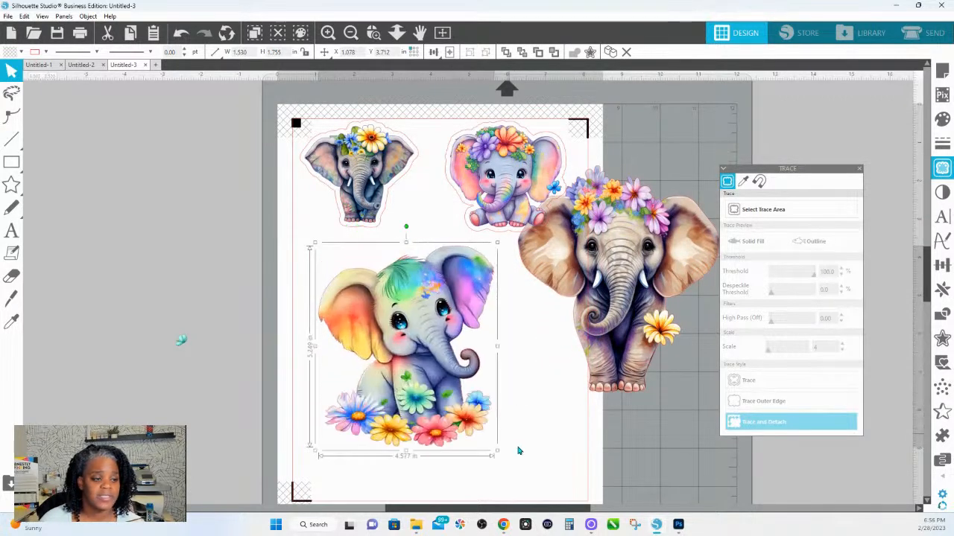
# Add an offset outline with rounded corners around the rainbow elephant at a distance of 0.05 in.
pyautogui.click(373, 32)
pyautogui.moveTo(359, 240); pyautogui.dragTo(596, 423)
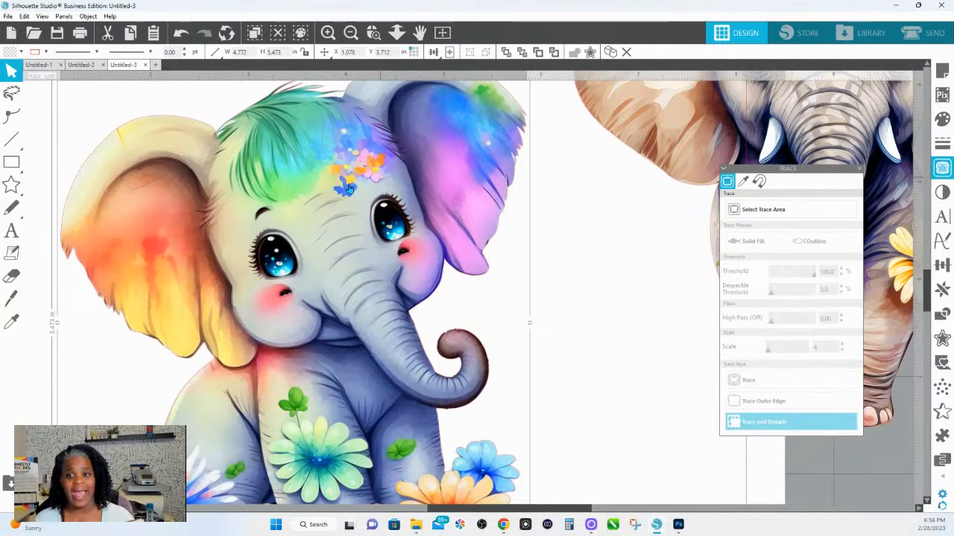
pyautogui.scroll(2, 343, 202)
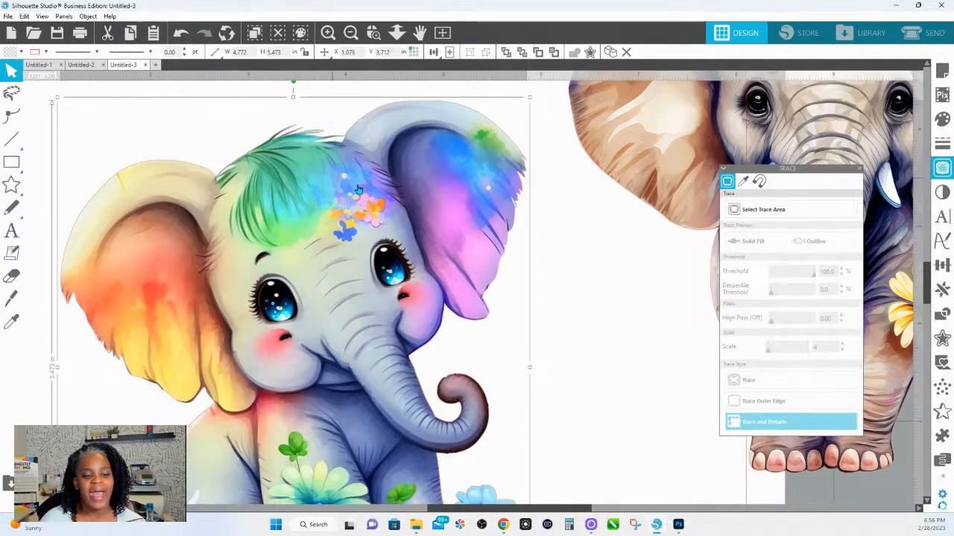
pyautogui.hscroll(-1, 361, 190)
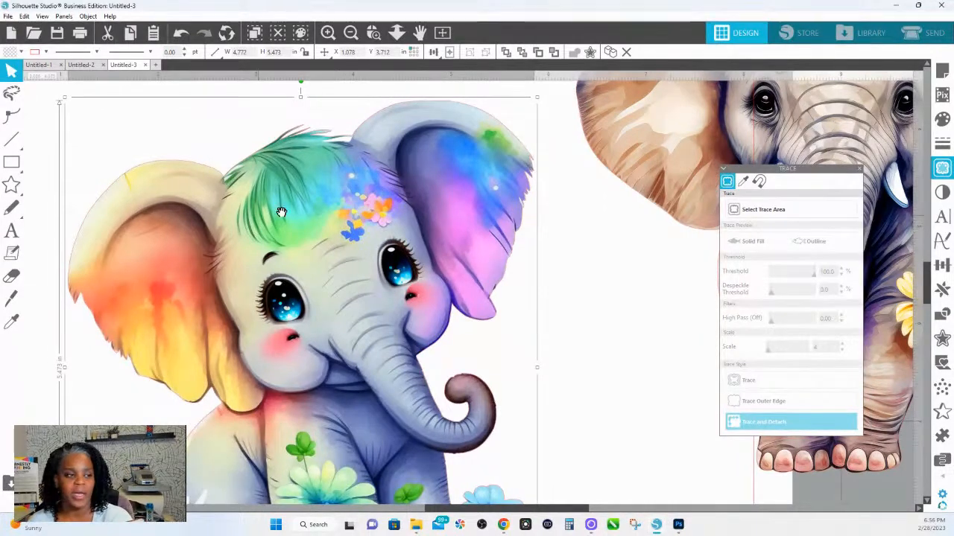
pyautogui.hscroll(-4, 366, 181)
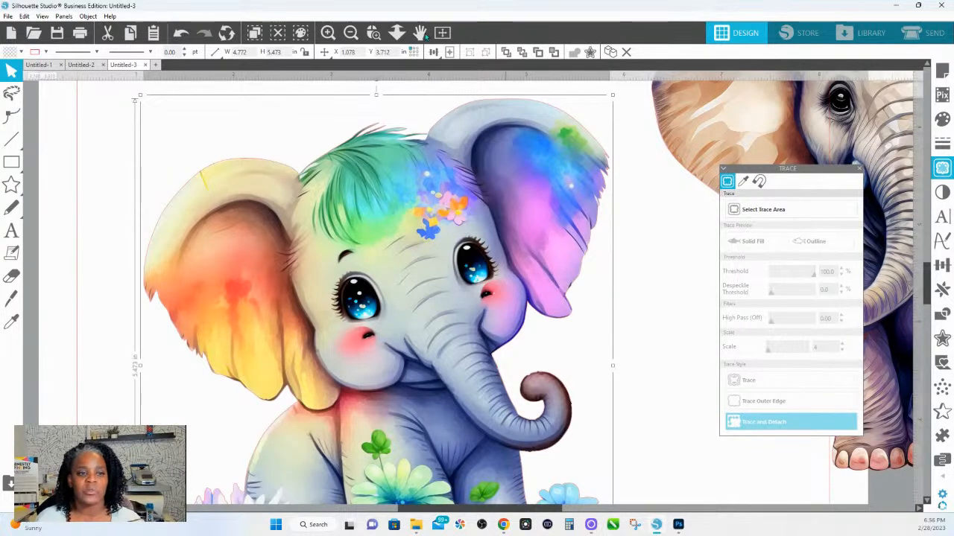
pyautogui.click(942, 338)
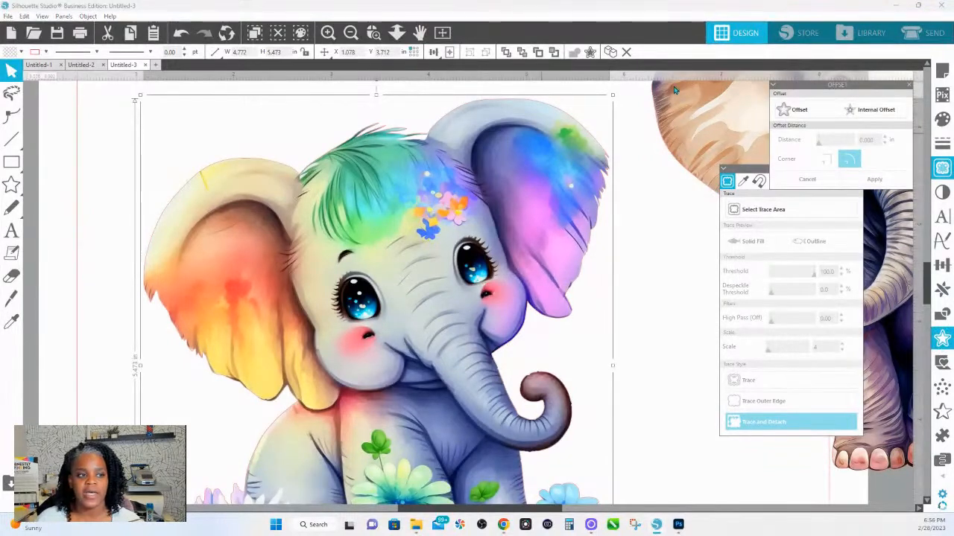
pyautogui.click(799, 110)
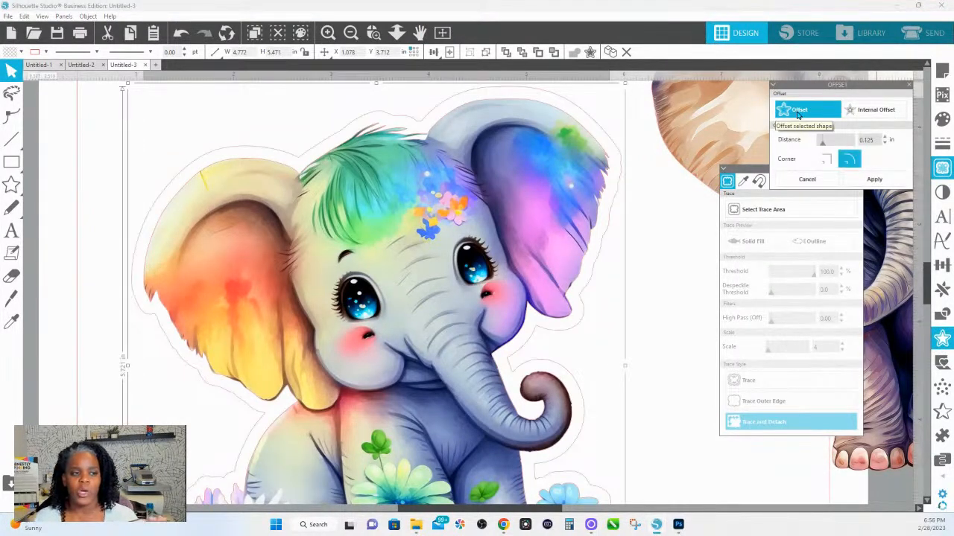
pyautogui.click(822, 140)
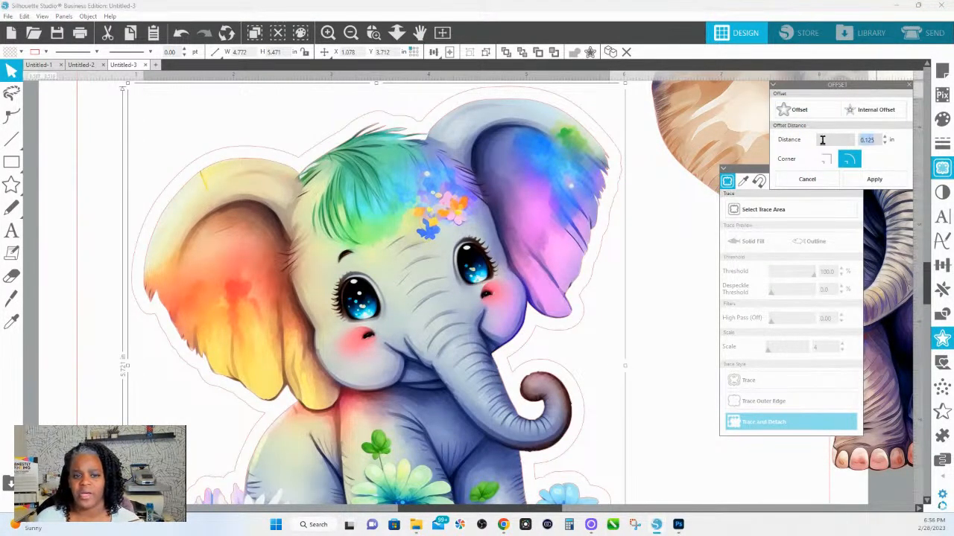
pyautogui.write('.05')
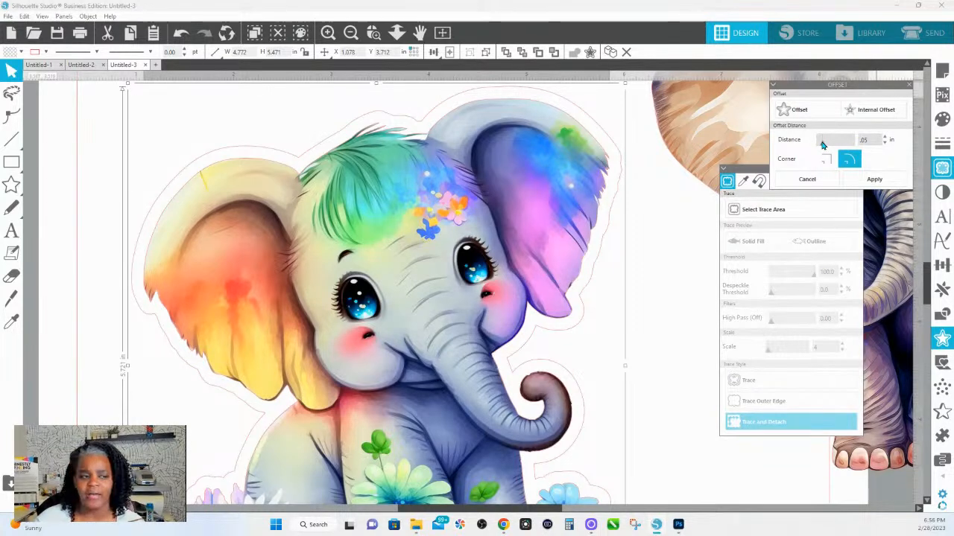
pyautogui.press('Return')
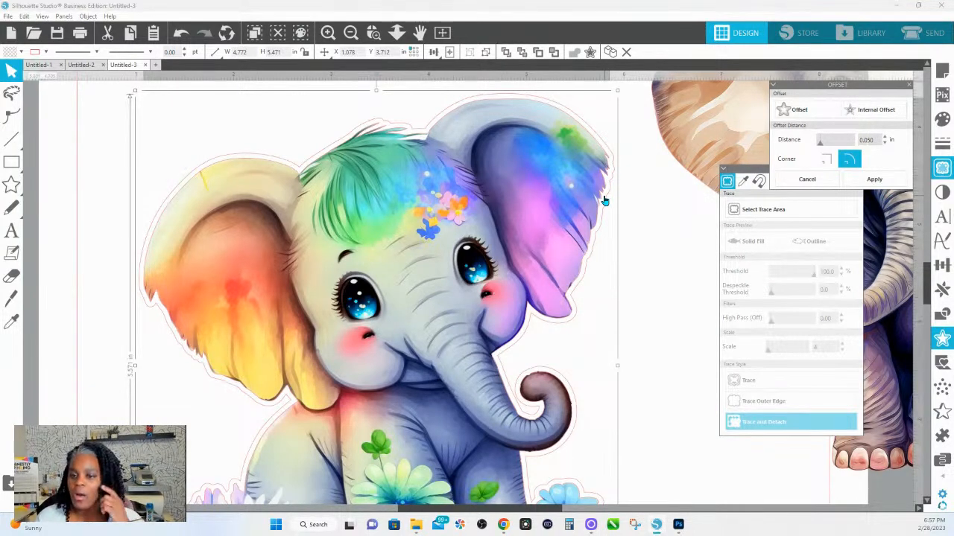
# Set the rainbow elephant's offset distance to 0.025 in and check the outline around the flowers and head.
pyautogui.scroll(-5, 549, 245)
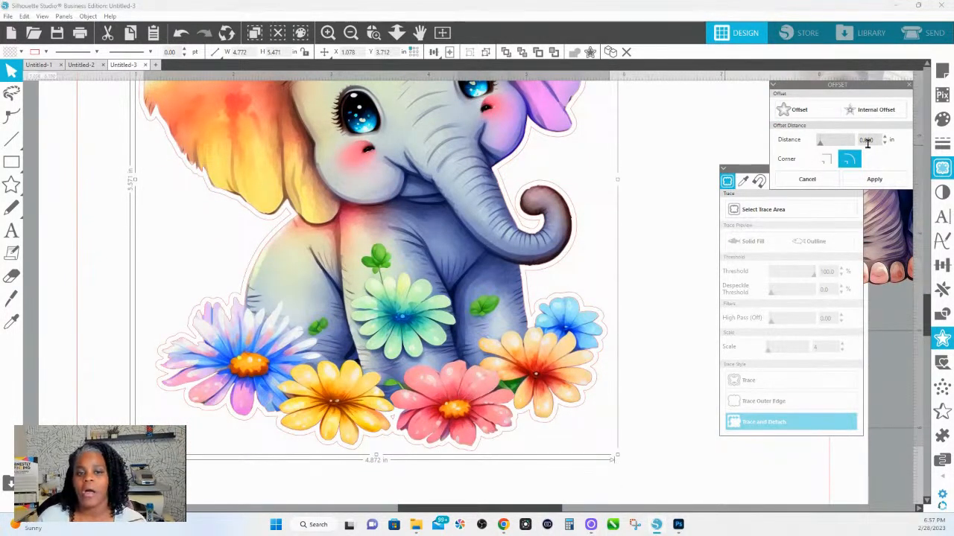
pyautogui.write('0.025')
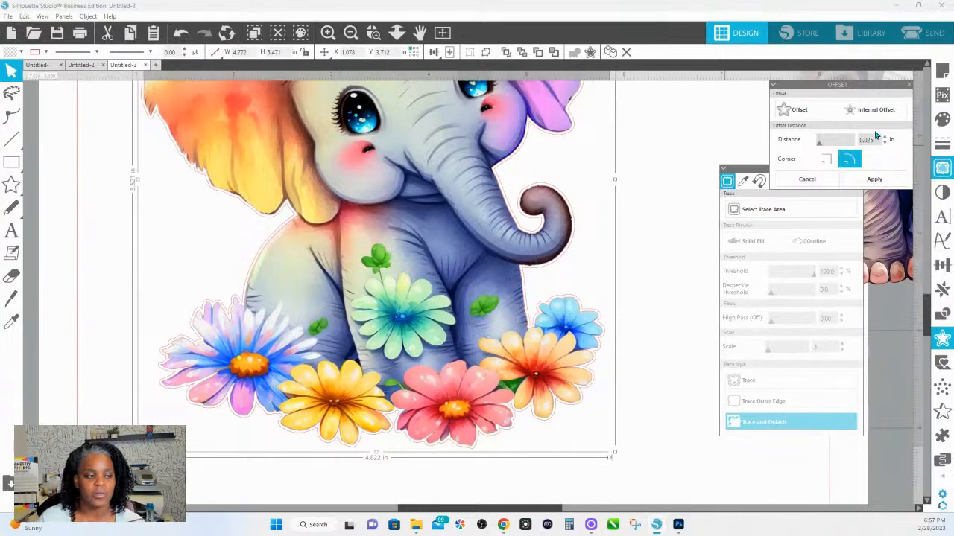
pyautogui.scroll(5, 480, 188)
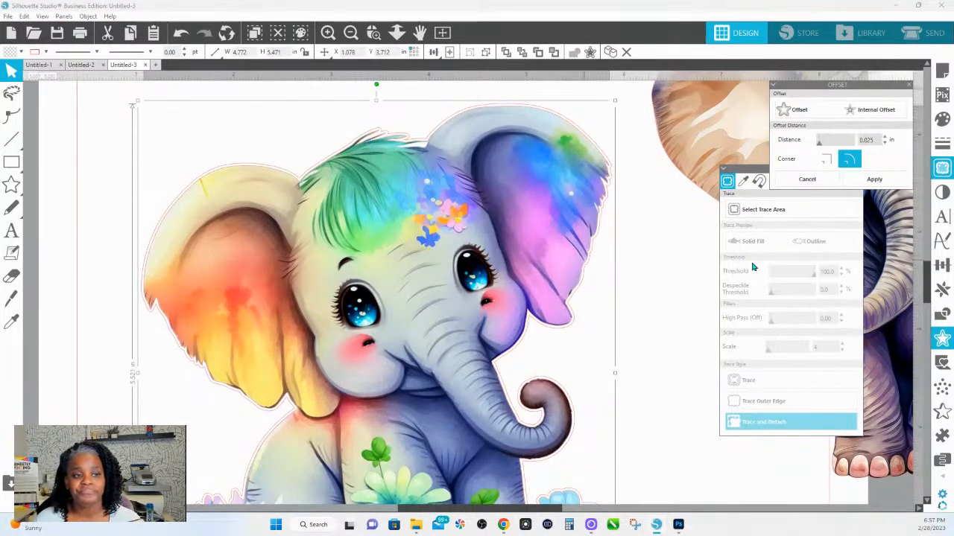
# Select the rainbow elephant together with its offset outline and group them.
pyautogui.click(397, 32)
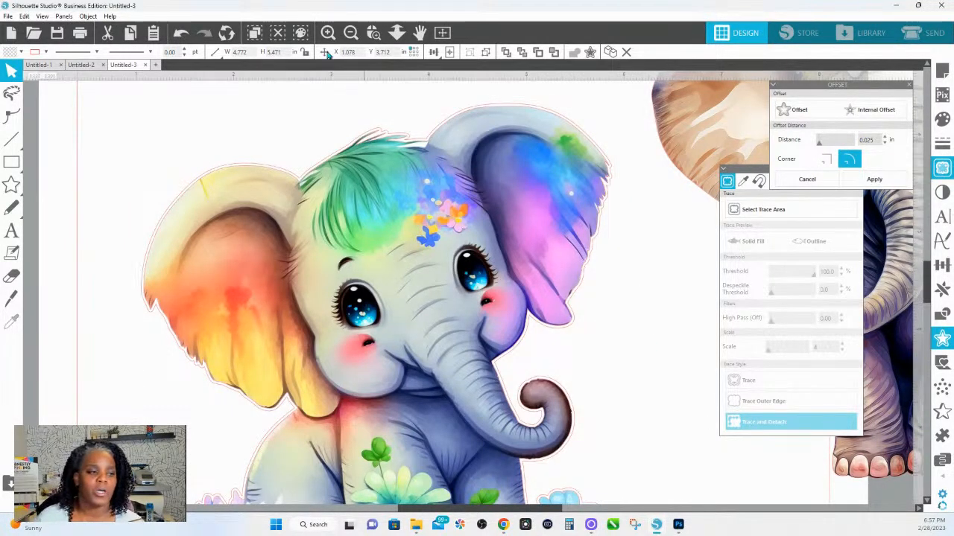
pyautogui.moveTo(377, 105); pyautogui.dragTo(371, 170)
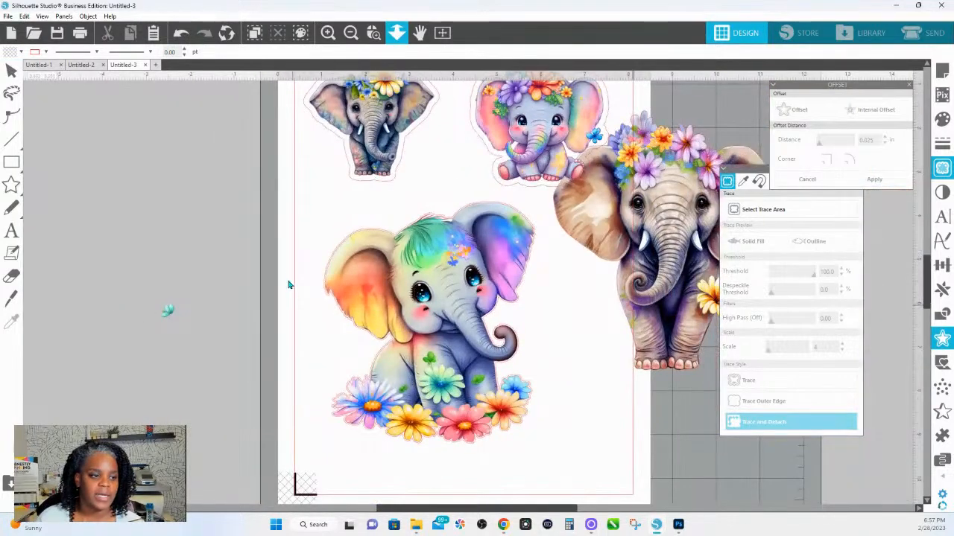
pyautogui.moveTo(290, 285); pyautogui.dragTo(449, 371)
pyautogui.rightClick(449, 371)
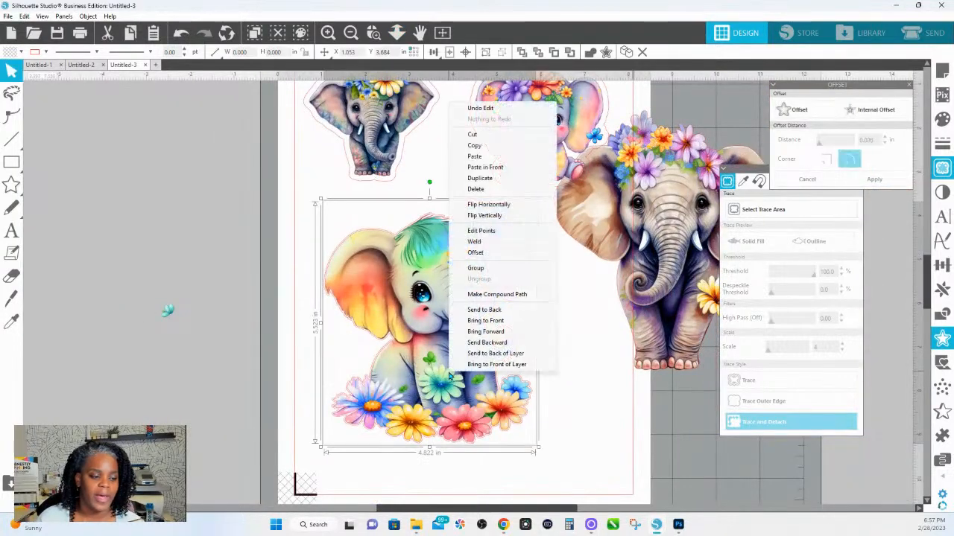
pyautogui.click(475, 268)
# Move the rainbow and brown elephants side by side below the two finished stickers.
pyautogui.moveTo(618, 235); pyautogui.dragTo(513, 377)
pyautogui.moveTo(388, 251); pyautogui.dragTo(293, 250)
pyautogui.click(524, 318)
pyautogui.moveTo(523, 319); pyautogui.dragTo(517, 280)
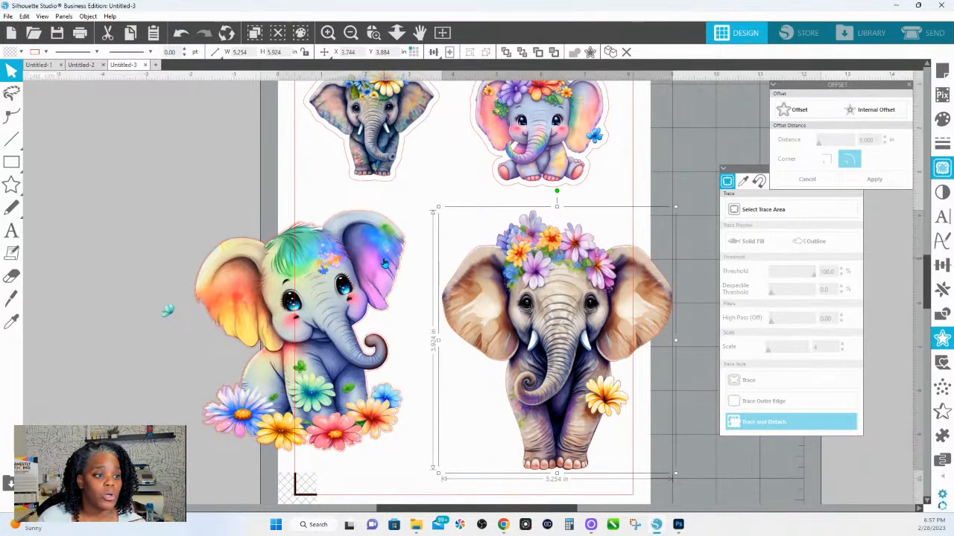
# Ungroup the rainbow elephant from its offset outline.
pyautogui.click(324, 278)
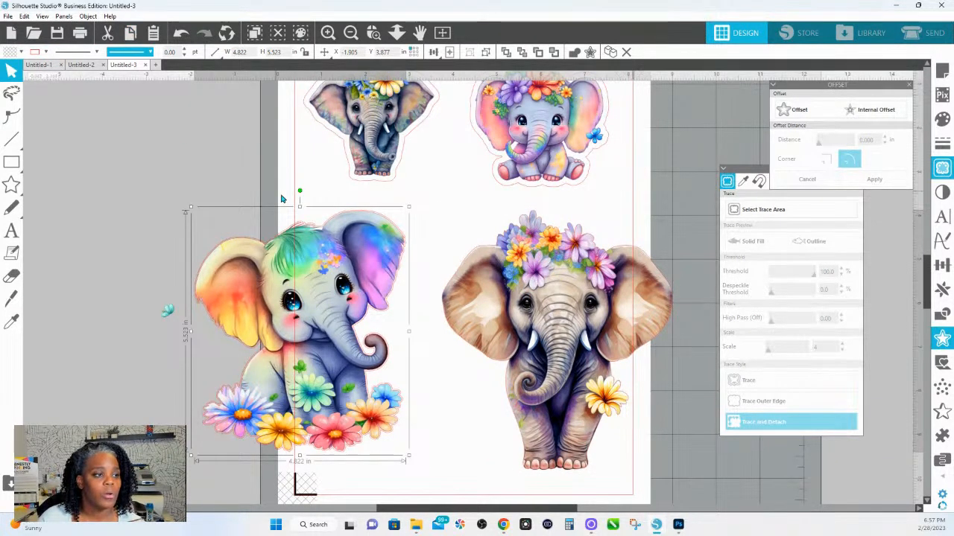
pyautogui.rightClick(305, 209)
pyautogui.click(337, 184)
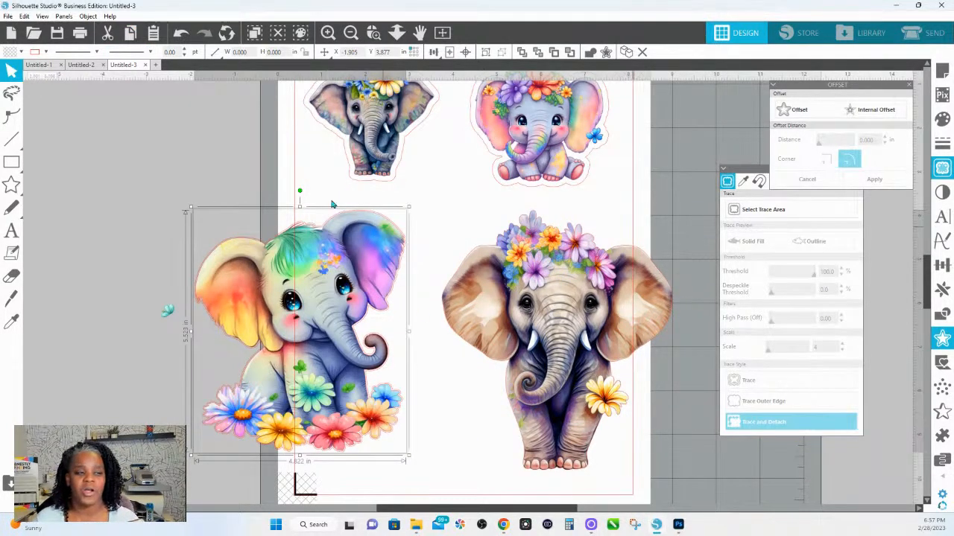
# Give the rainbow elephant's offset outline a blue line color.
pyautogui.scroll(1, 522, 190)
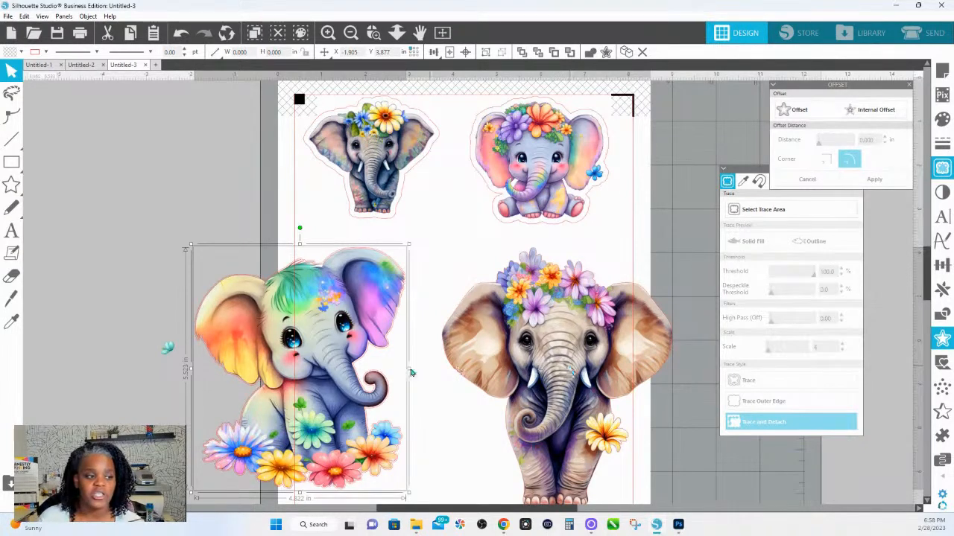
pyautogui.click(373, 33)
pyautogui.moveTo(294, 242); pyautogui.dragTo(458, 314)
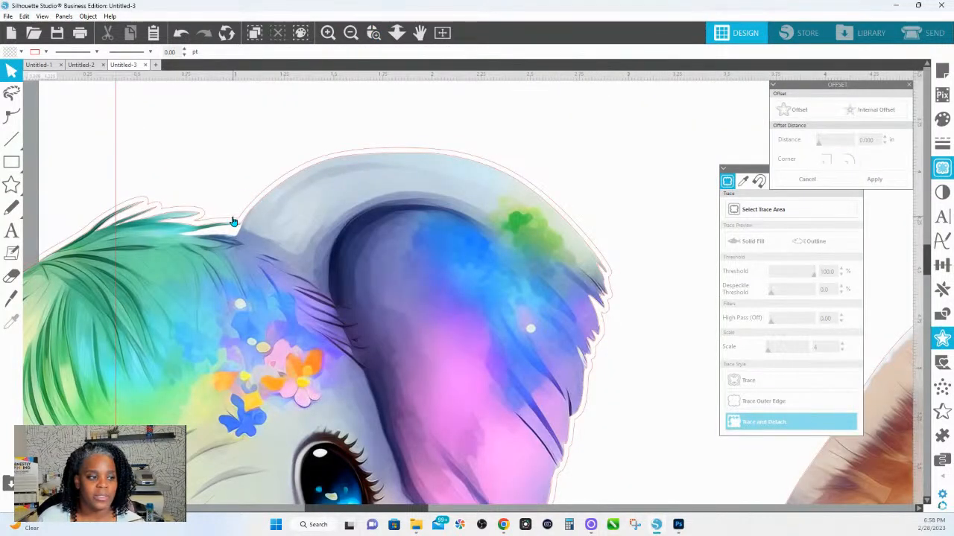
pyautogui.click(233, 221)
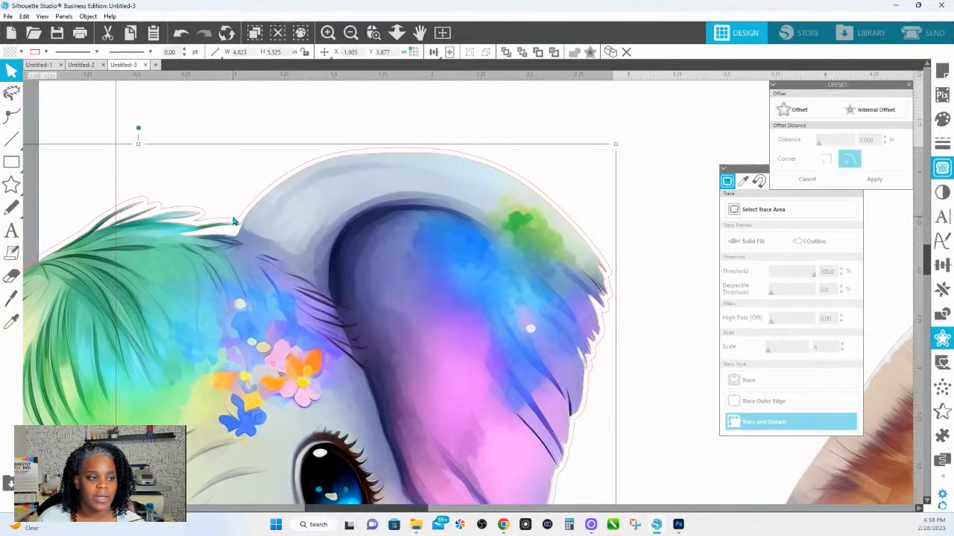
pyautogui.click(46, 52)
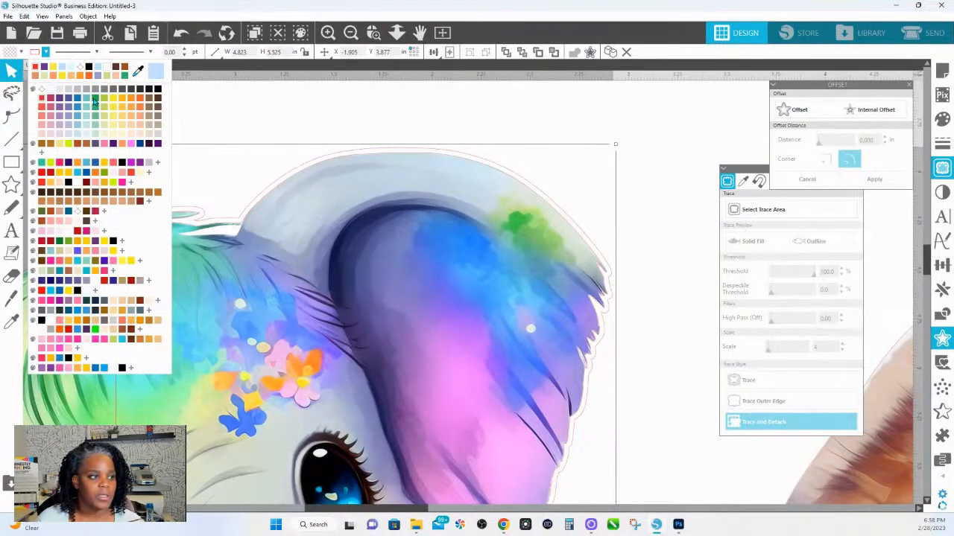
pyautogui.click(81, 180)
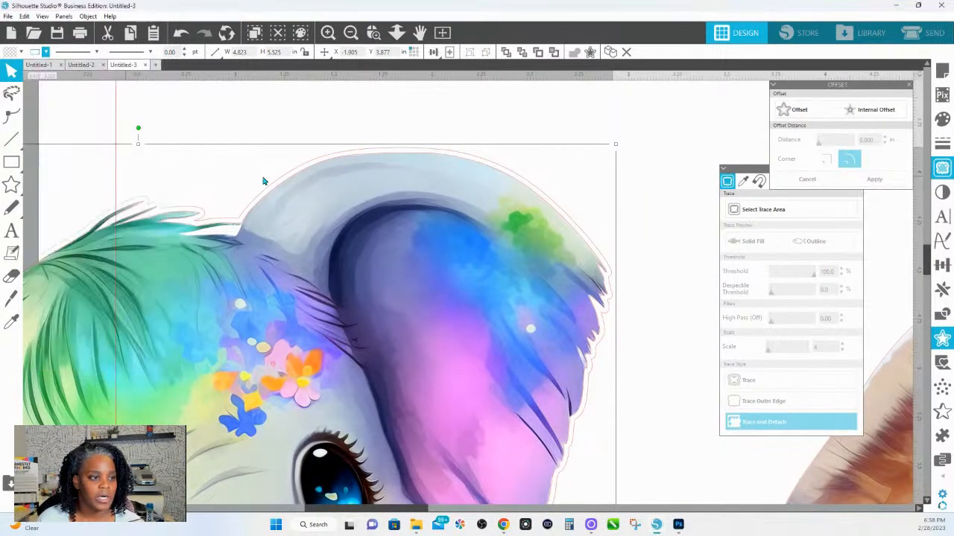
# Add a 0.125 in offset around the brown elephant and give the new outline a blue line color.
pyautogui.click(397, 33)
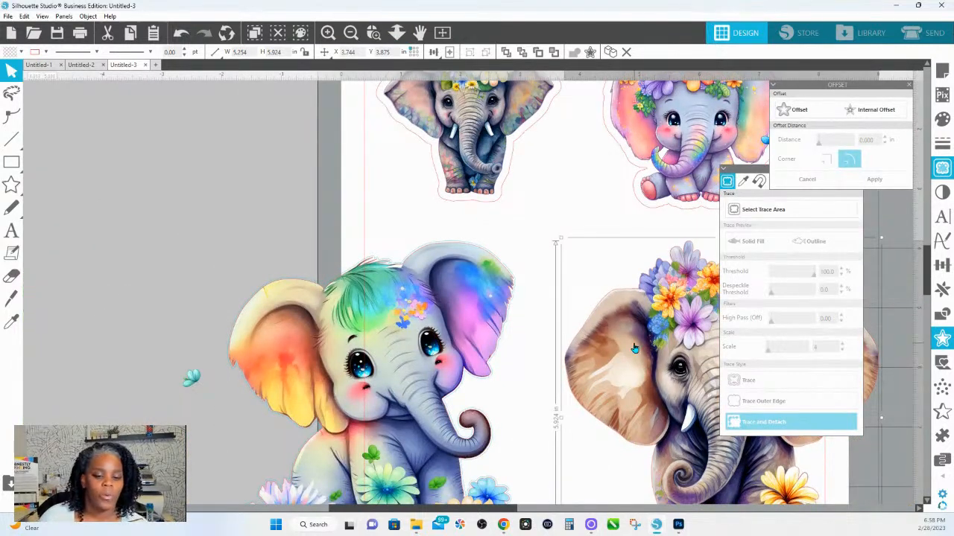
pyautogui.click(805, 111)
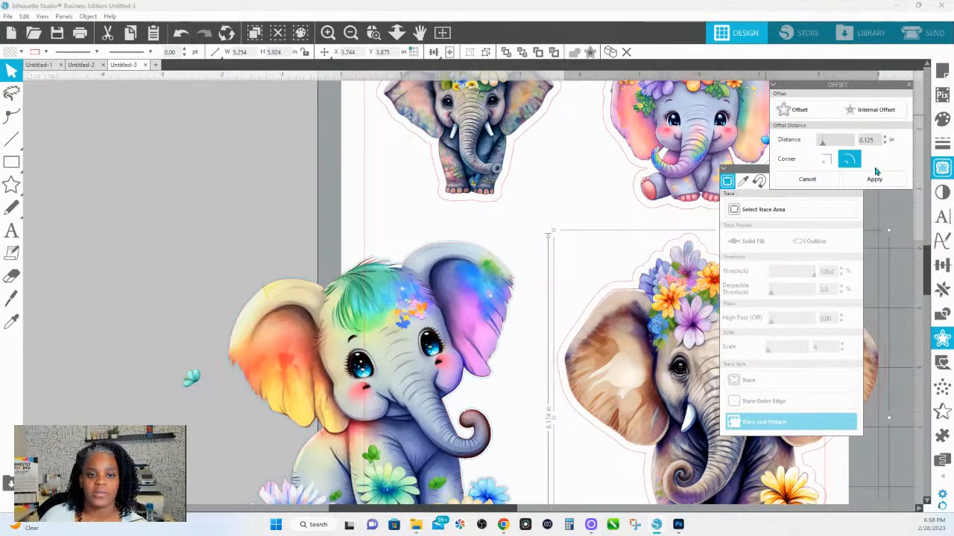
pyautogui.click(44, 53)
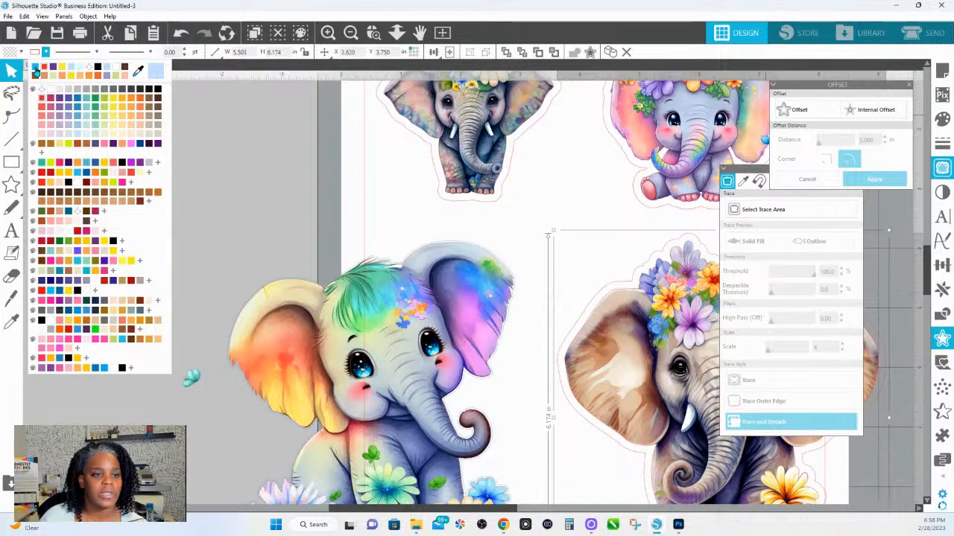
pyautogui.click(34, 68)
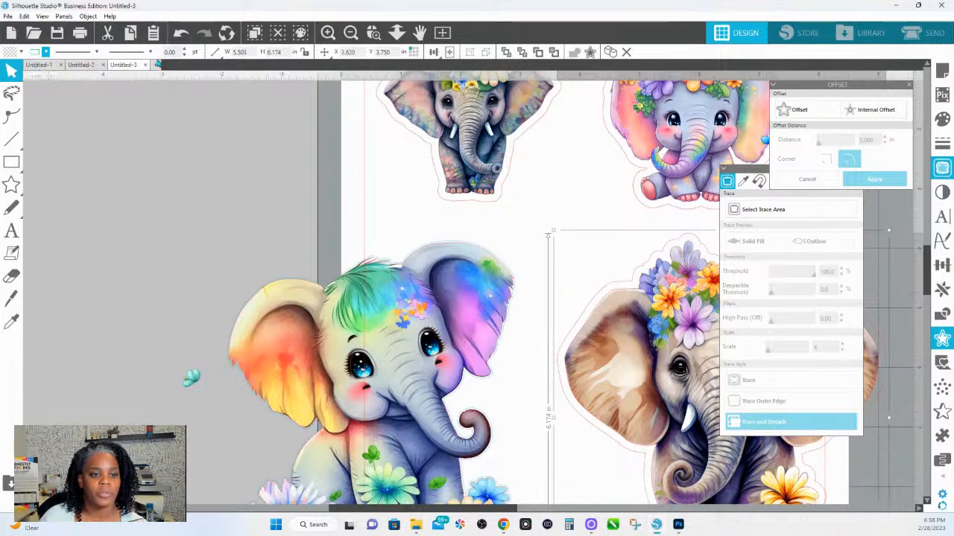
# Select both elephant stickers in the top row of the page and give them the same blue line color.
pyautogui.click(397, 33)
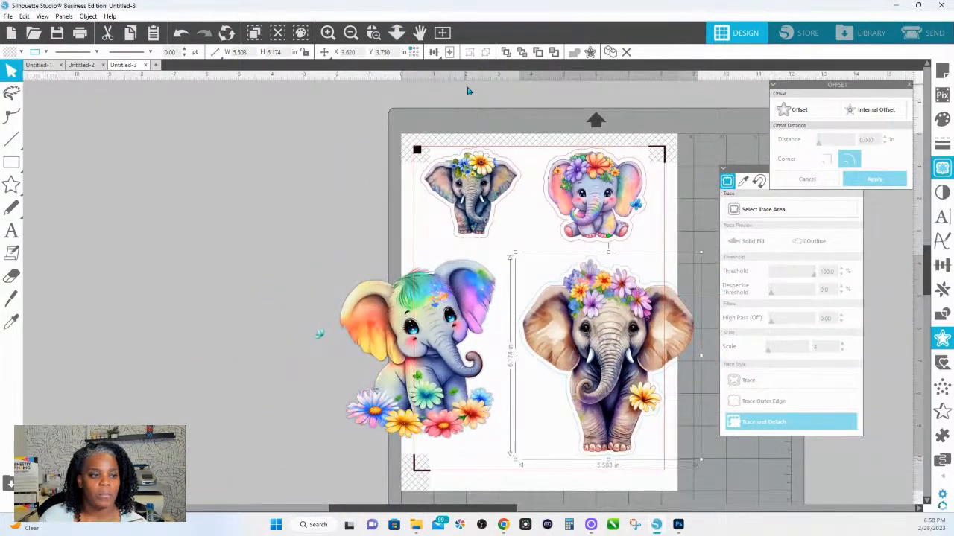
pyautogui.click(468, 91)
pyautogui.click(485, 172)
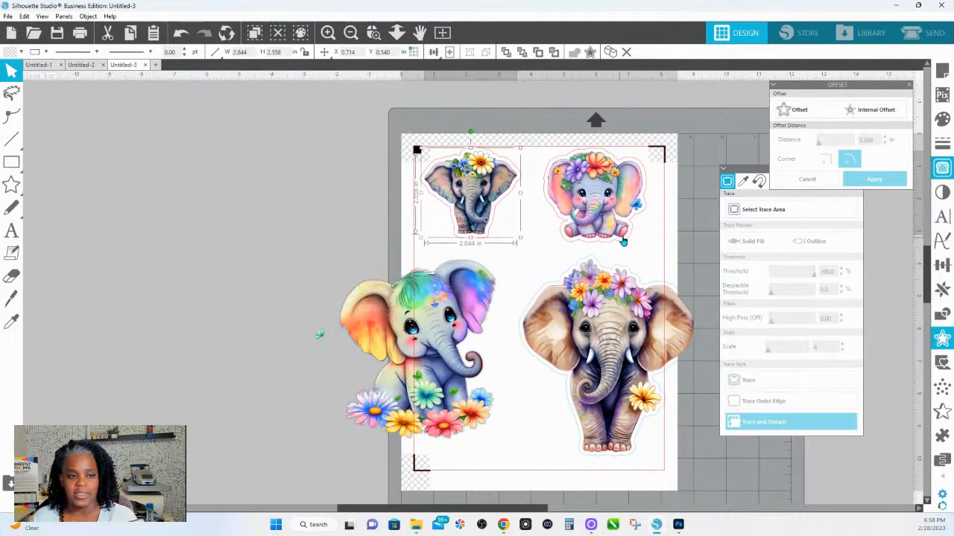
pyautogui.keyDown('shift'); pyautogui.click(594, 185); pyautogui.keyUp('shift')
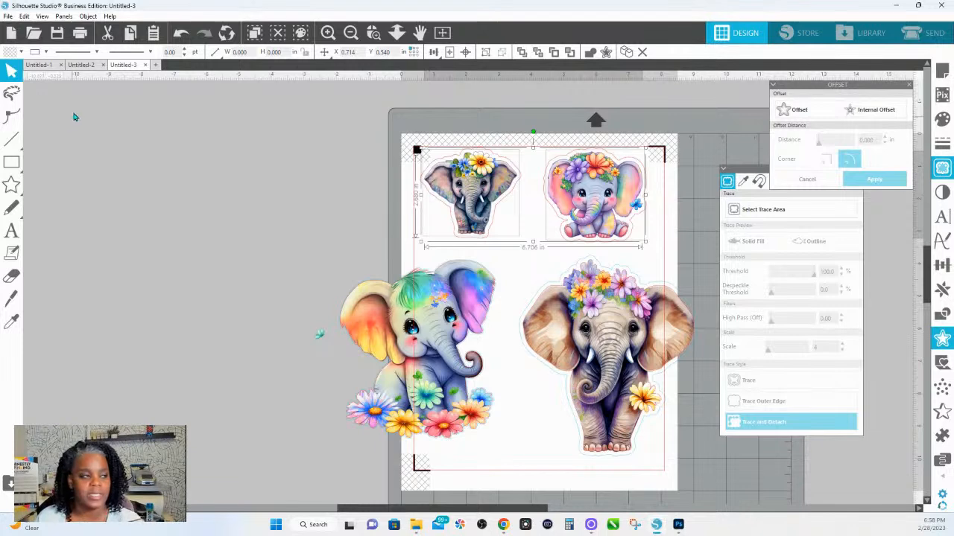
pyautogui.click(45, 52)
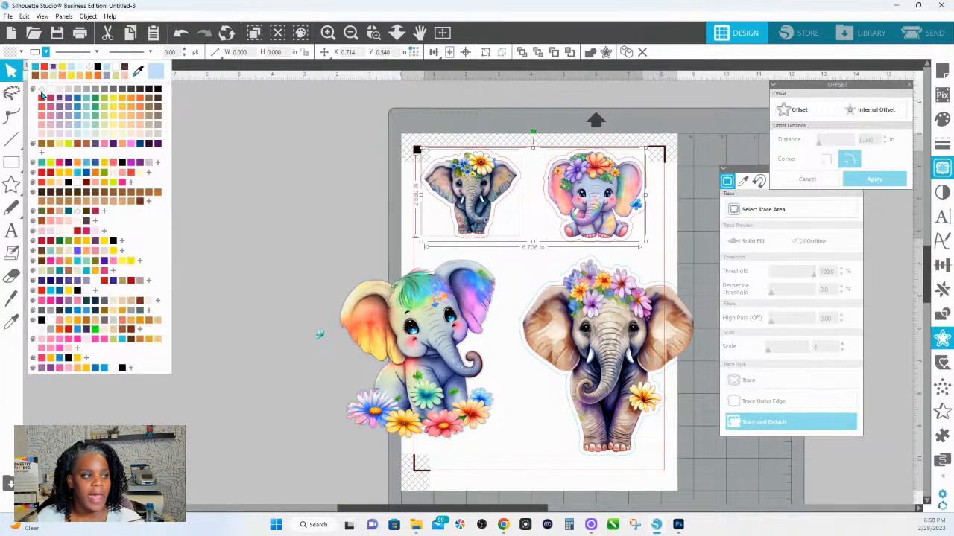
pyautogui.click(36, 75)
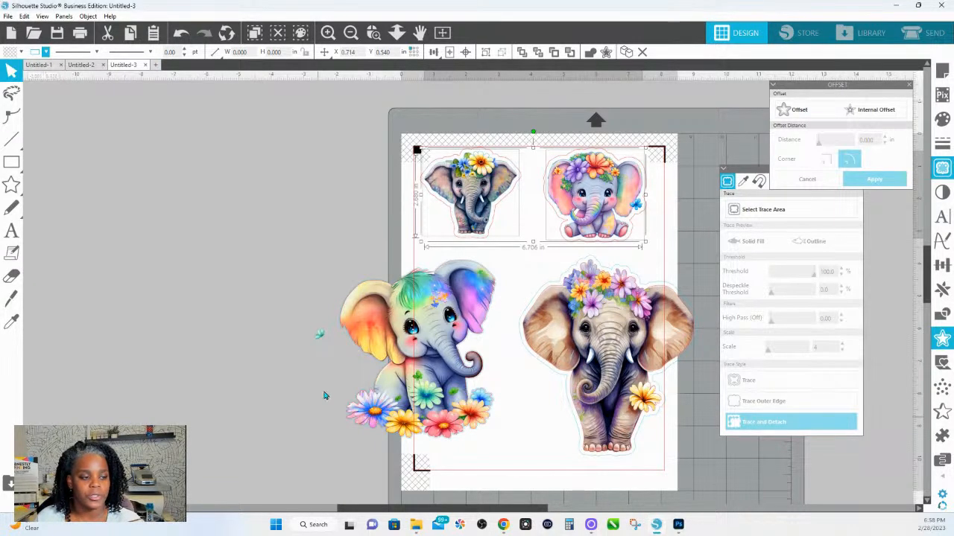
# Enlarge the butterfly beside the rainbow elephant to about 0.66 in wide and add a 0.050 in offset around it.
pyautogui.click(321, 339)
pyautogui.moveTo(328, 344); pyautogui.dragTo(341, 359)
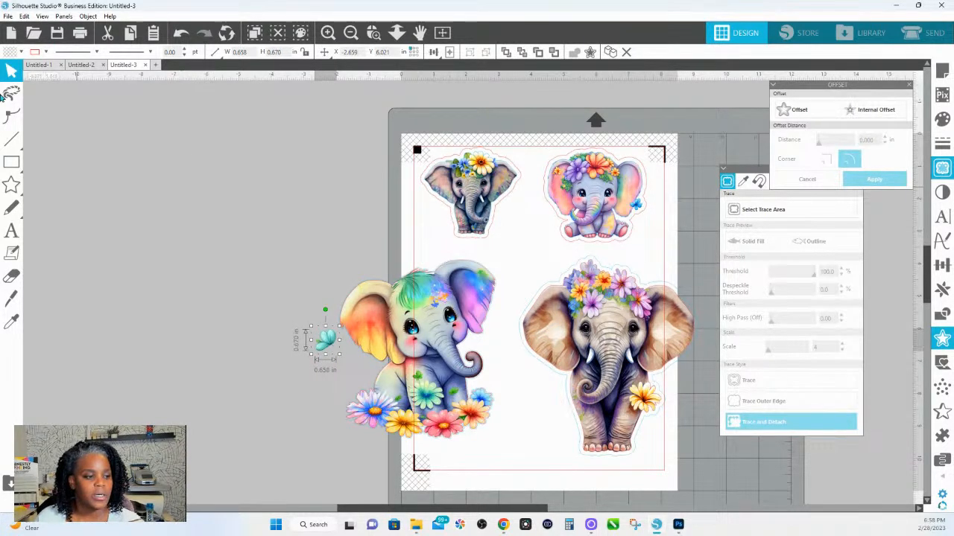
pyautogui.click(46, 52)
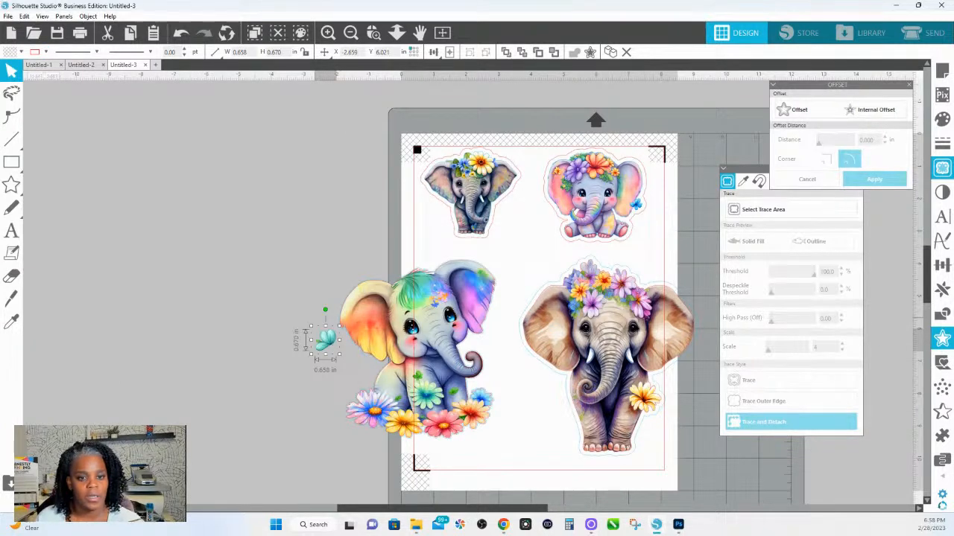
pyautogui.click(793, 110)
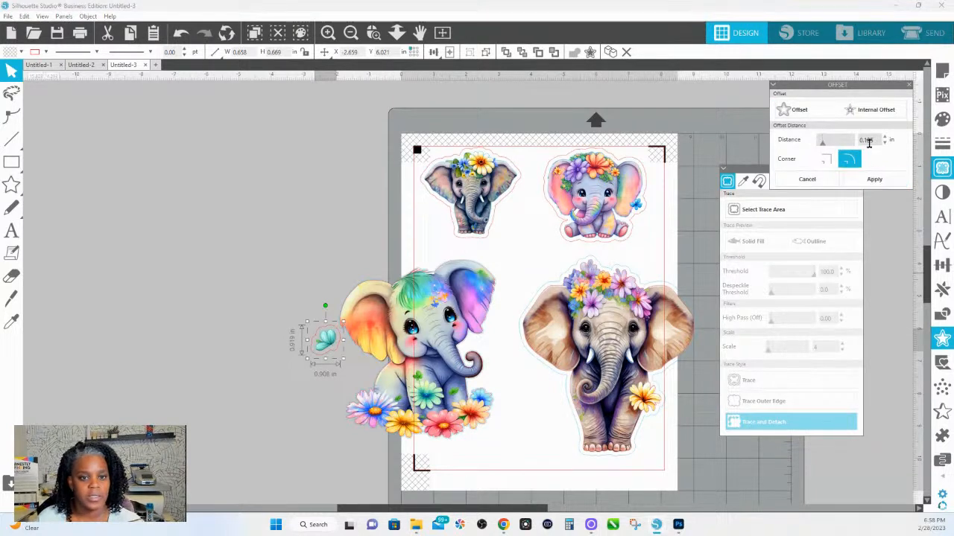
pyautogui.moveTo(880, 142); pyautogui.dragTo(845, 142)
pyautogui.write('.025')
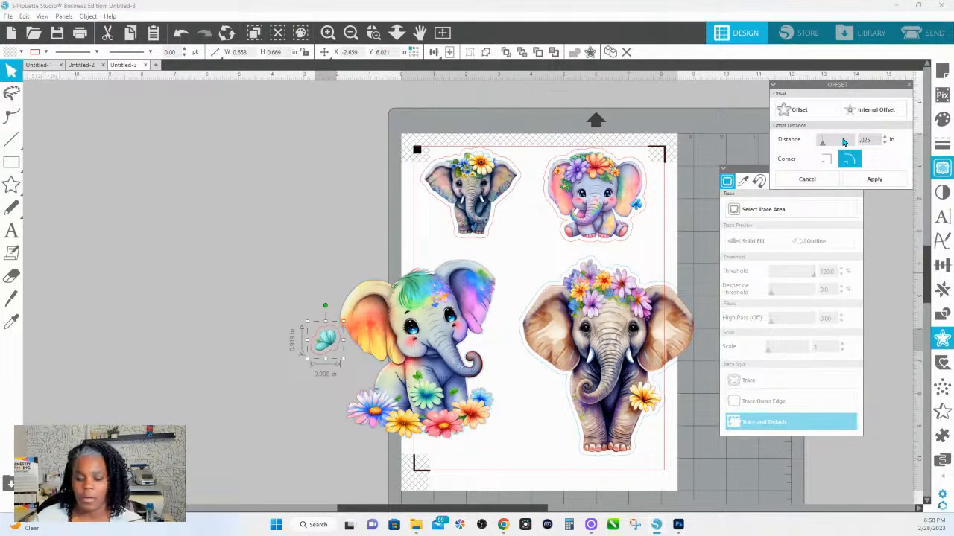
pyautogui.press('Return')
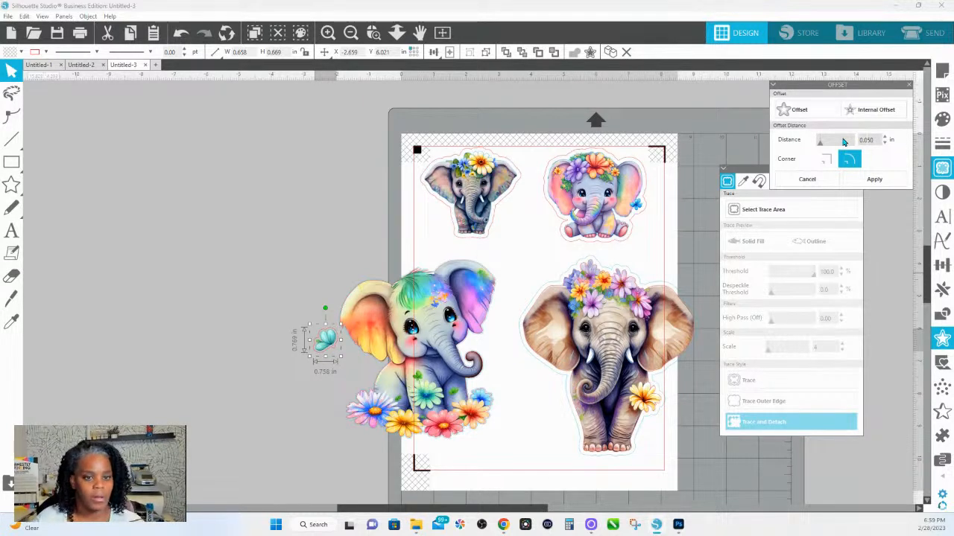
pyautogui.click(875, 178)
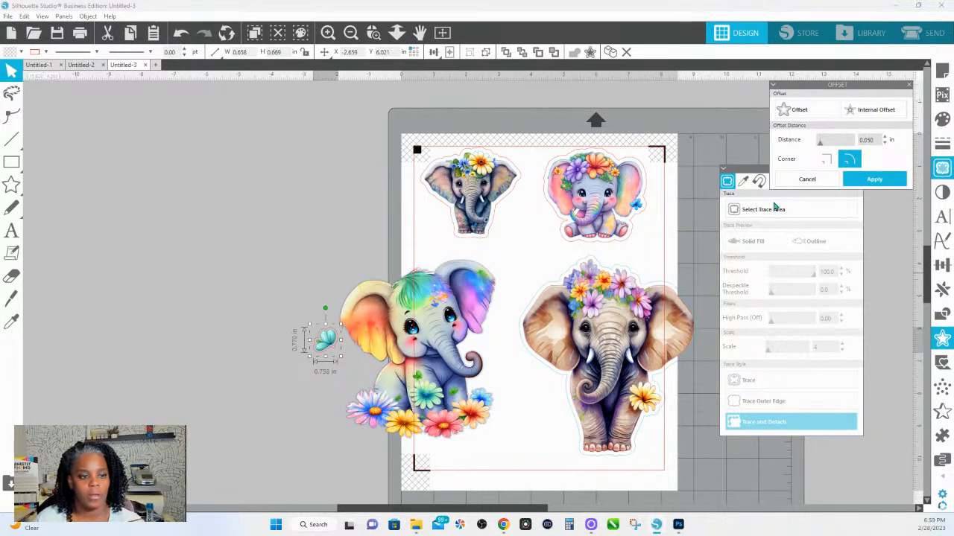
# Give the butterfly's offset outline a blue line color and group it with the butterfly.
pyautogui.click(46, 52)
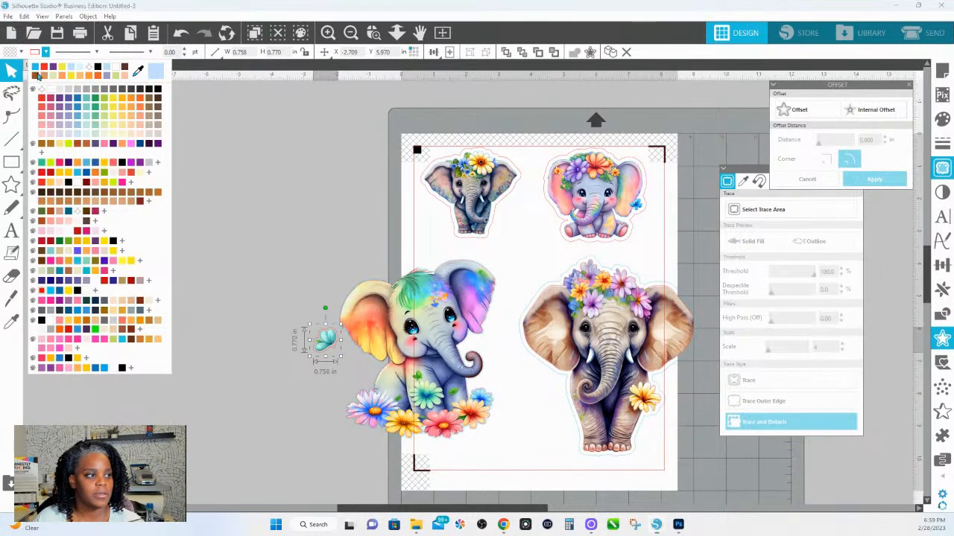
pyautogui.click(37, 76)
pyautogui.rightClick(322, 337)
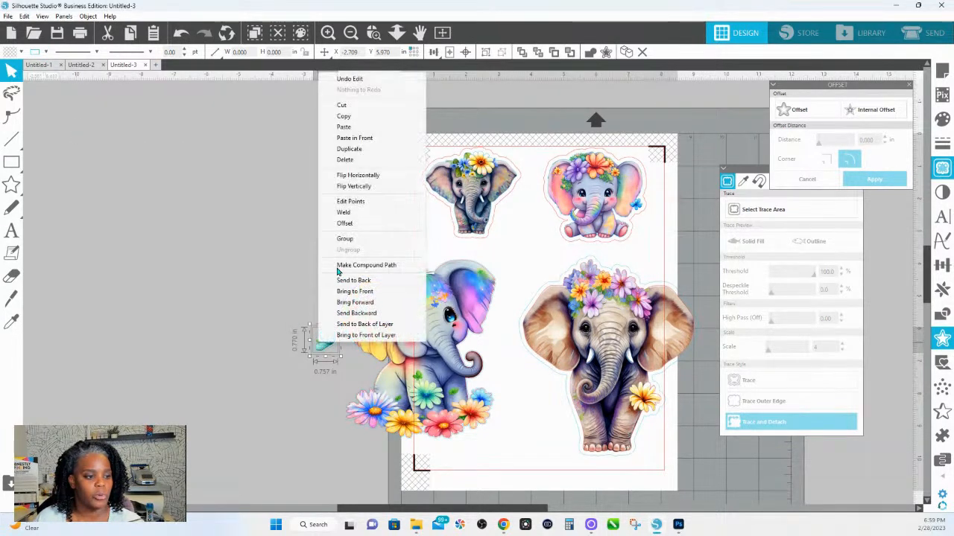
pyautogui.click(344, 238)
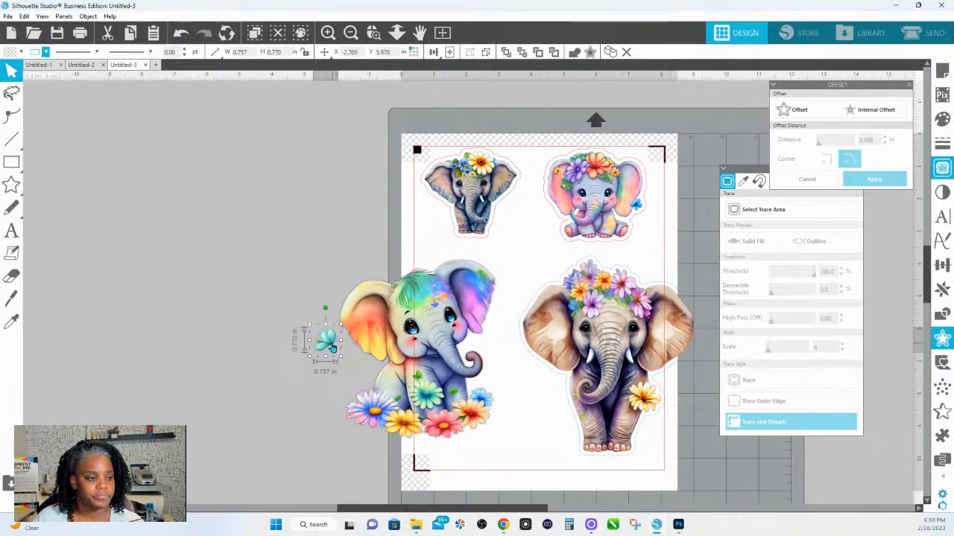
# Place the butterfly sticker between the two large elephants and add a 0.125 in offset around all three stickers.
pyautogui.moveTo(333, 347); pyautogui.dragTo(526, 399)
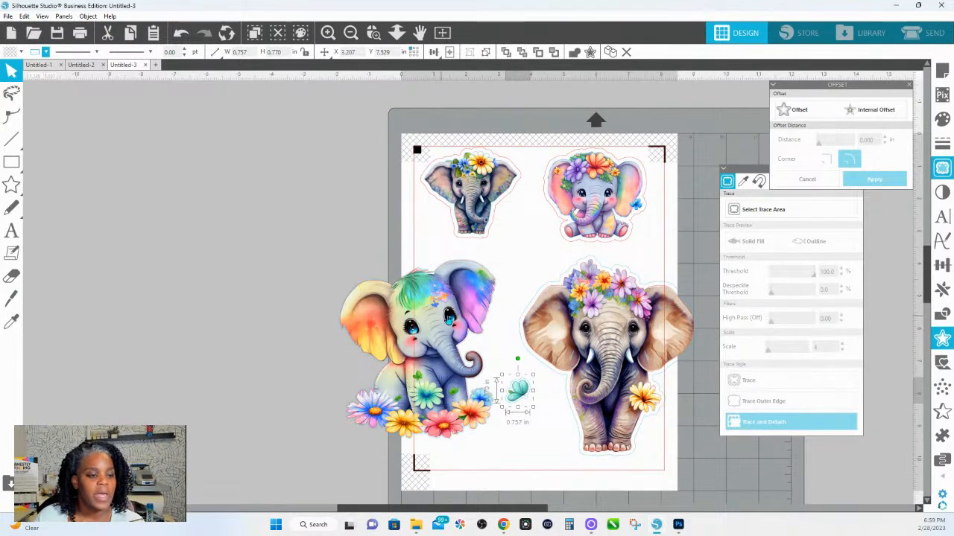
pyautogui.moveTo(300, 273); pyautogui.dragTo(339, 313)
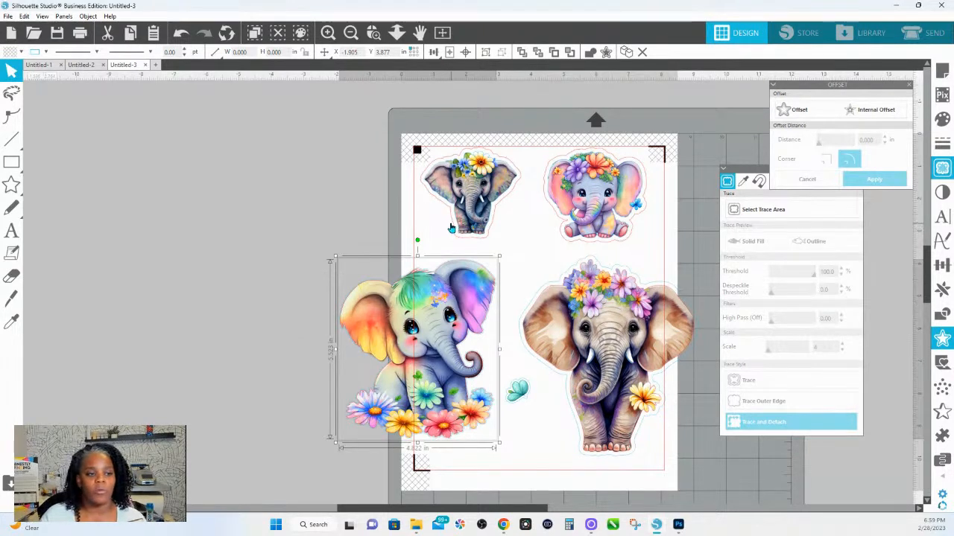
pyautogui.click(451, 228)
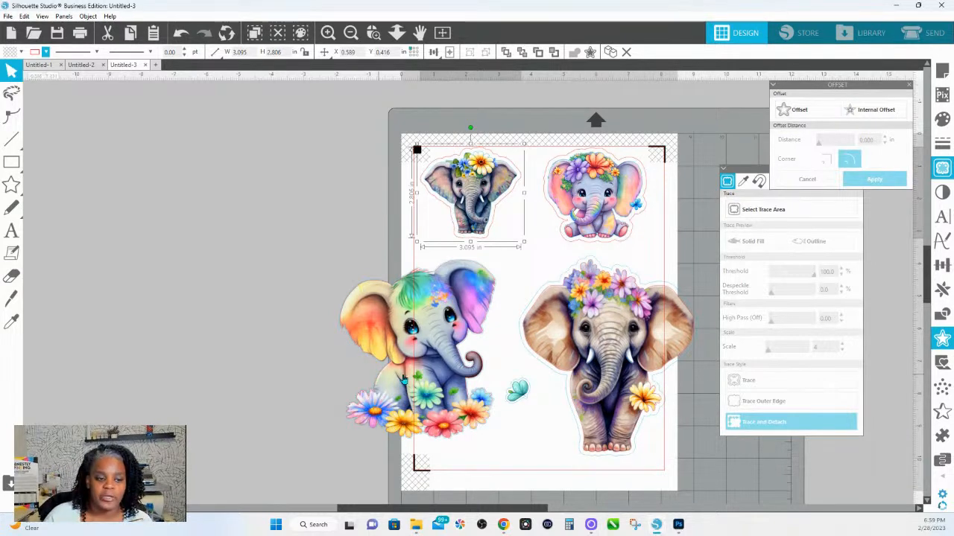
pyautogui.moveTo(695, 462); pyautogui.dragTo(449, 341)
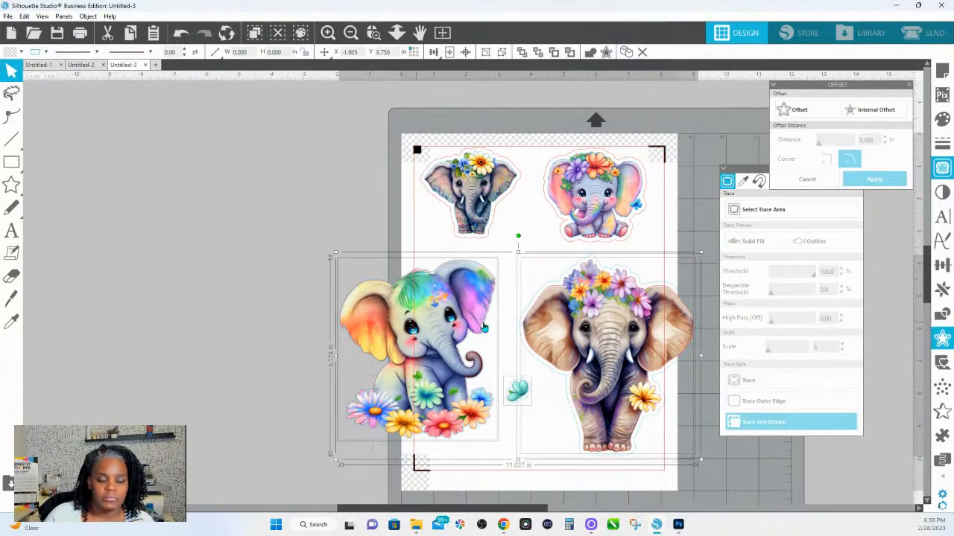
pyautogui.click(797, 111)
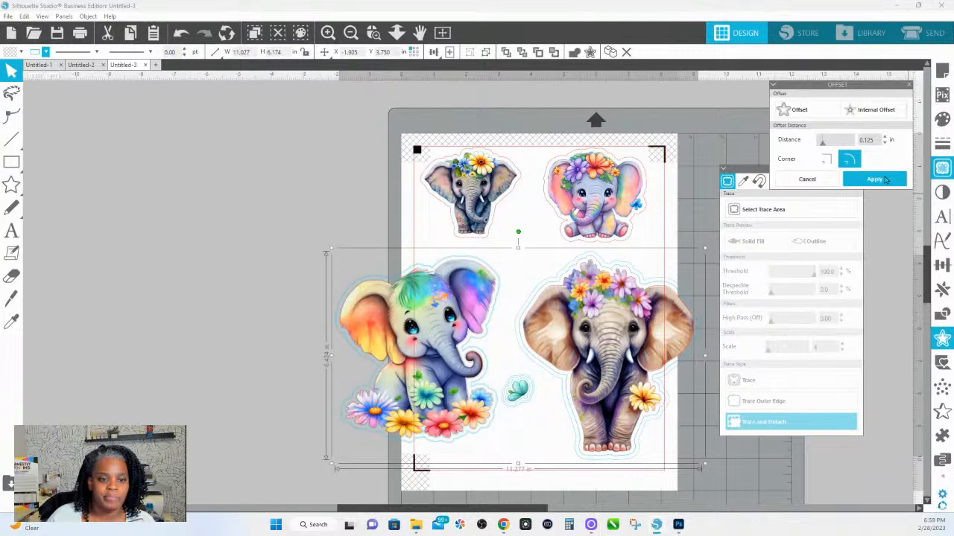
pyautogui.click(875, 179)
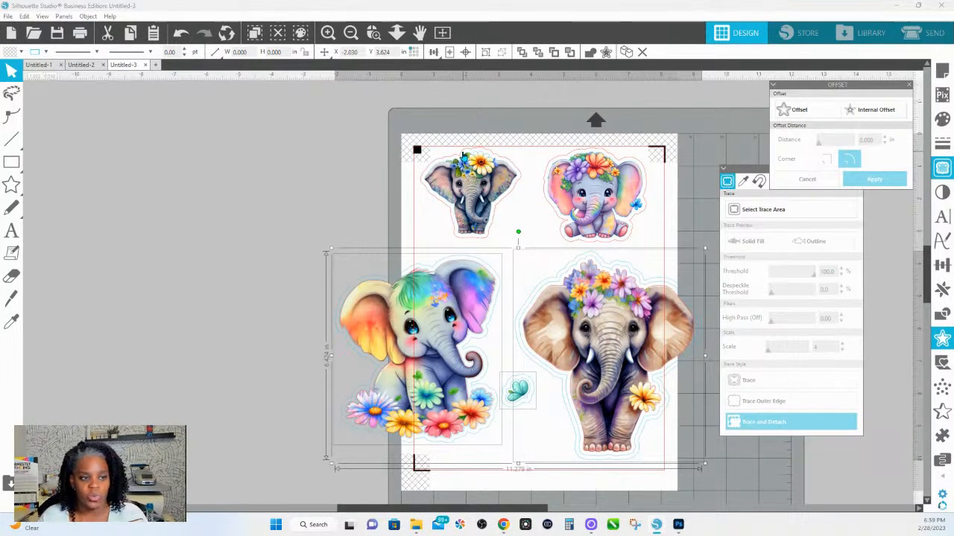
# Give the outlines of the three lower stickers and both top-row elephants the same dark line color.
pyautogui.click(45, 51)
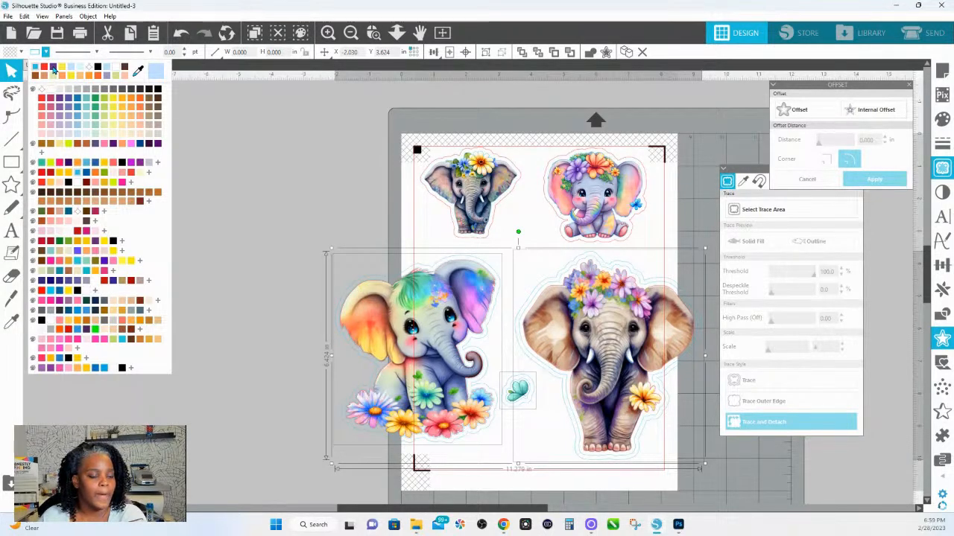
pyautogui.click(53, 68)
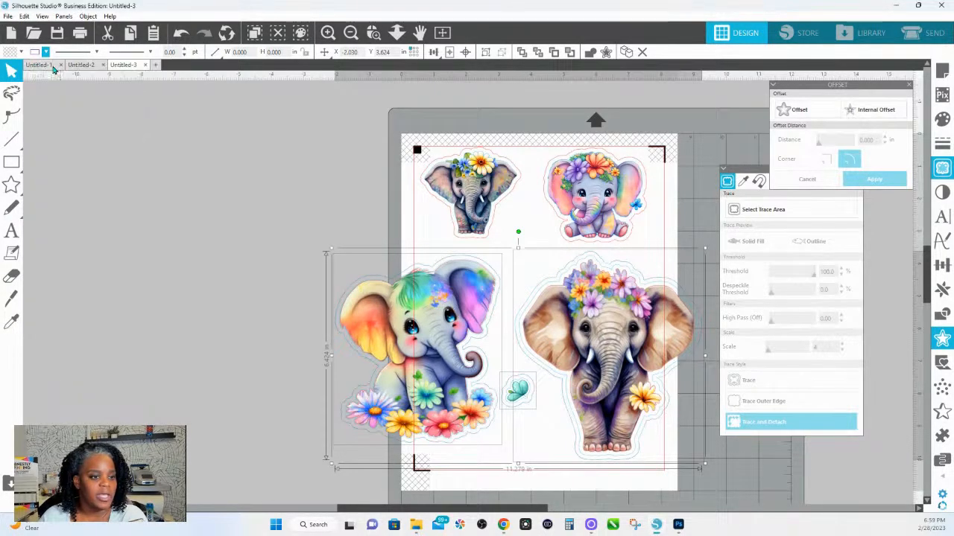
pyautogui.click(471, 154)
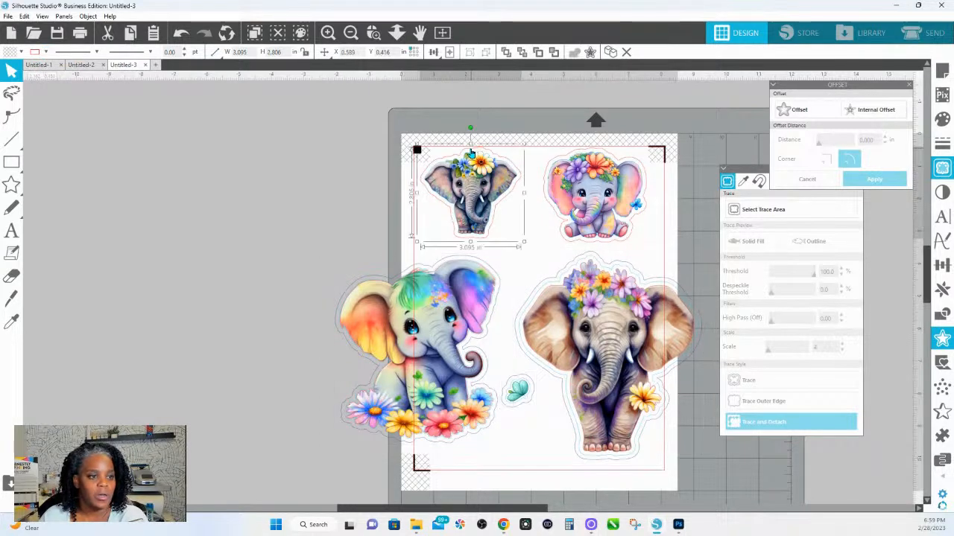
pyautogui.keyDown('shift'); pyautogui.click(586, 153); pyautogui.keyUp('shift')
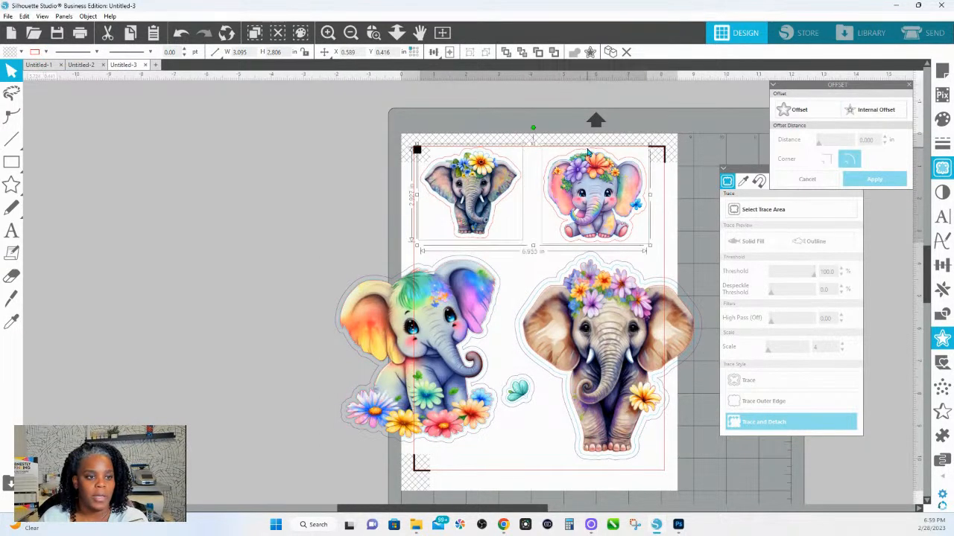
pyautogui.click(47, 52)
pyautogui.click(37, 70)
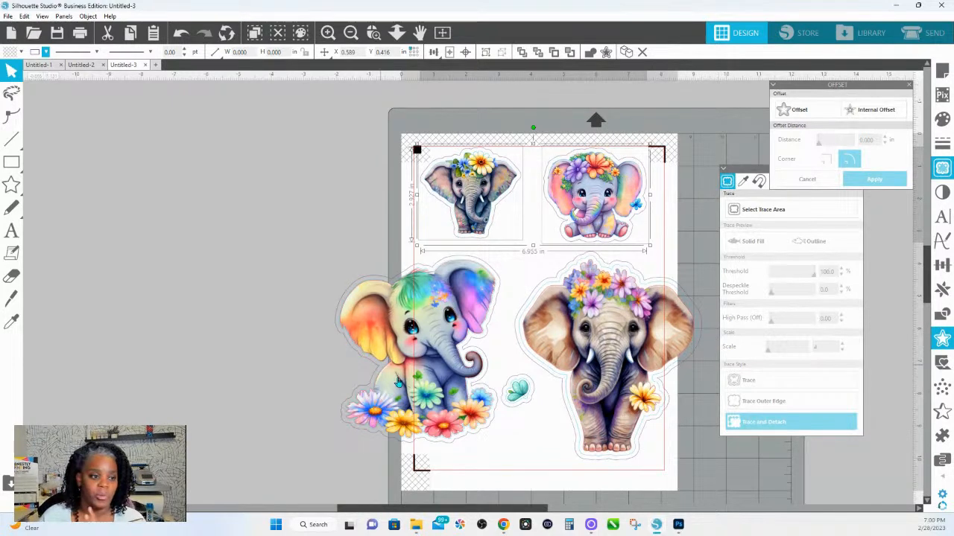
pyautogui.click(504, 525)
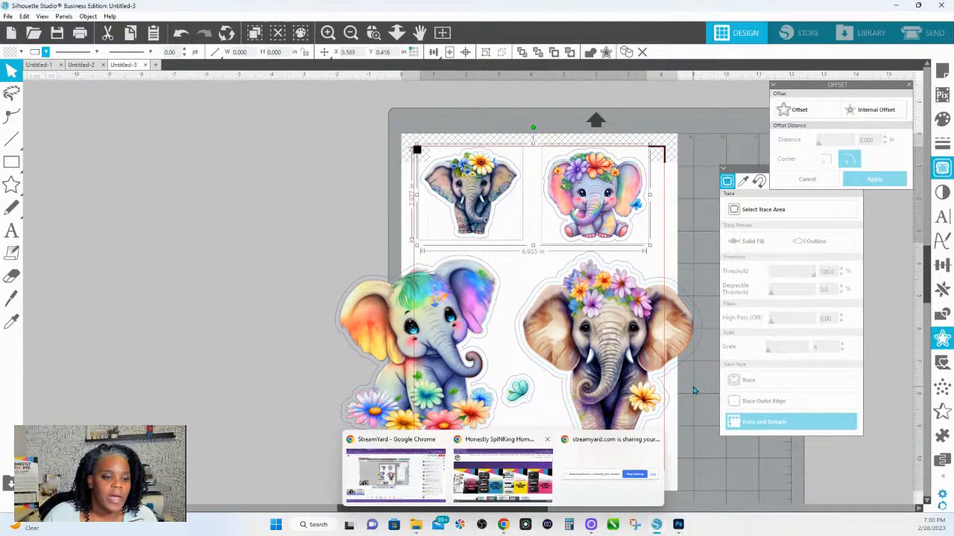
pyautogui.click(596, 351)
pyautogui.keyDown('shift'); pyautogui.click(453, 304); pyautogui.keyUp('shift')
pyautogui.click(264, 296)
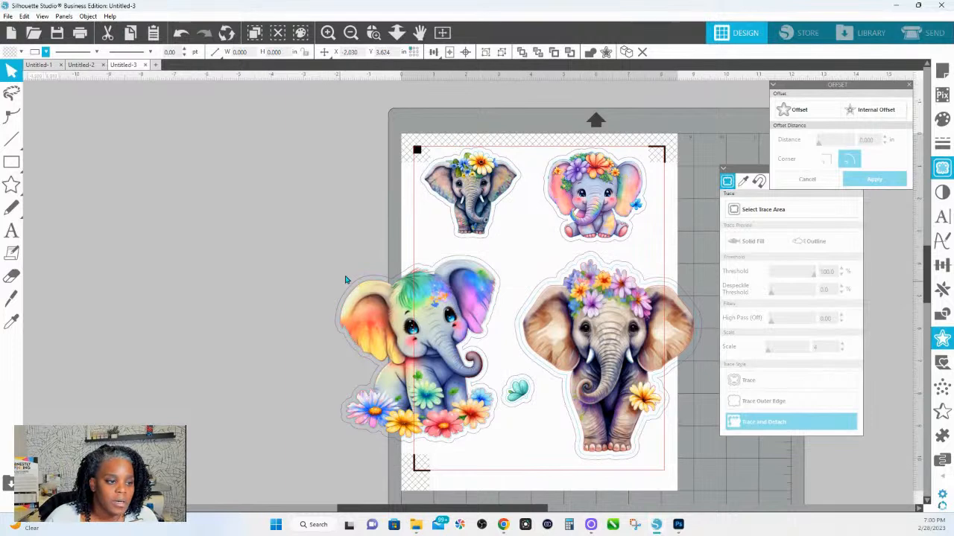
# Scale the rainbow elephant sticker, together with its outlines, down to about 2.94 in wide.
pyautogui.click(345, 280)
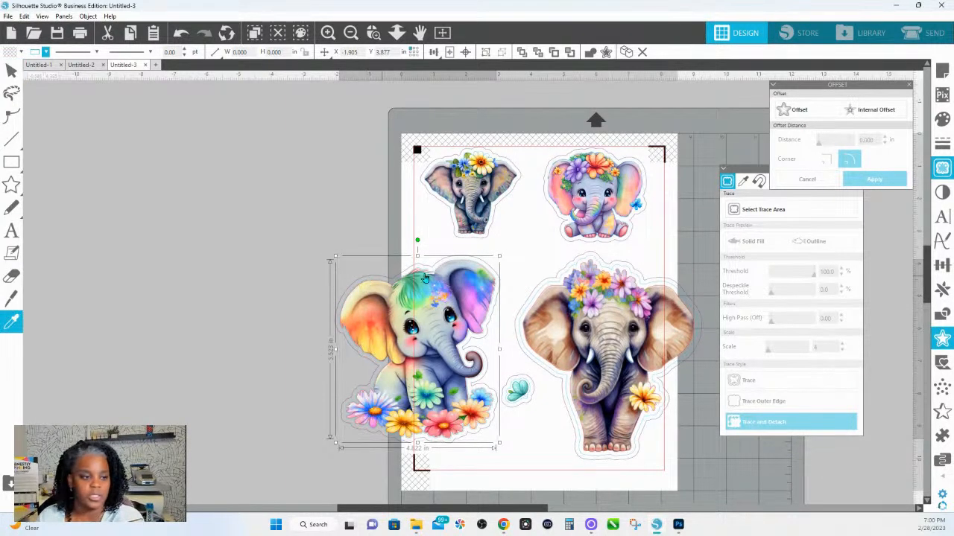
pyautogui.hotkey('ctrl', 'z')
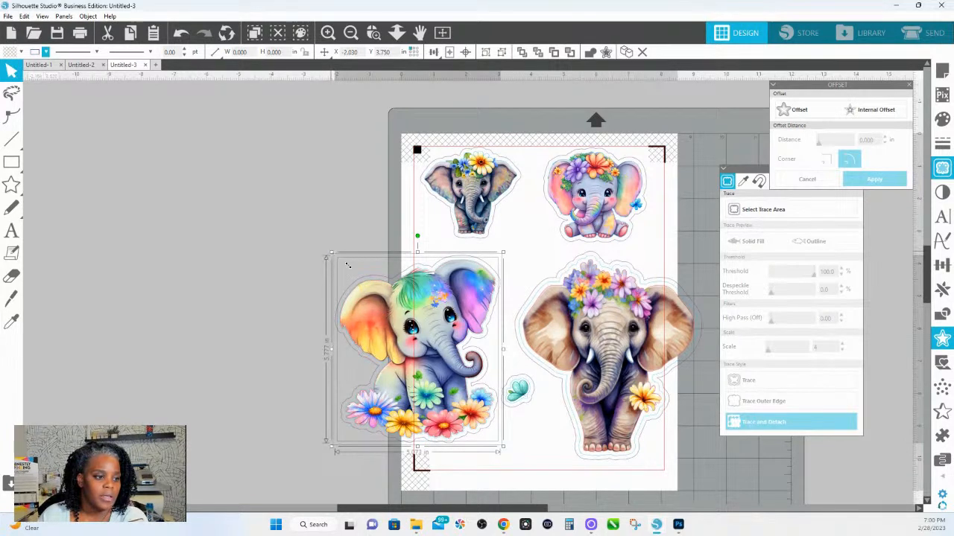
pyautogui.moveTo(330, 251); pyautogui.dragTo(400, 331)
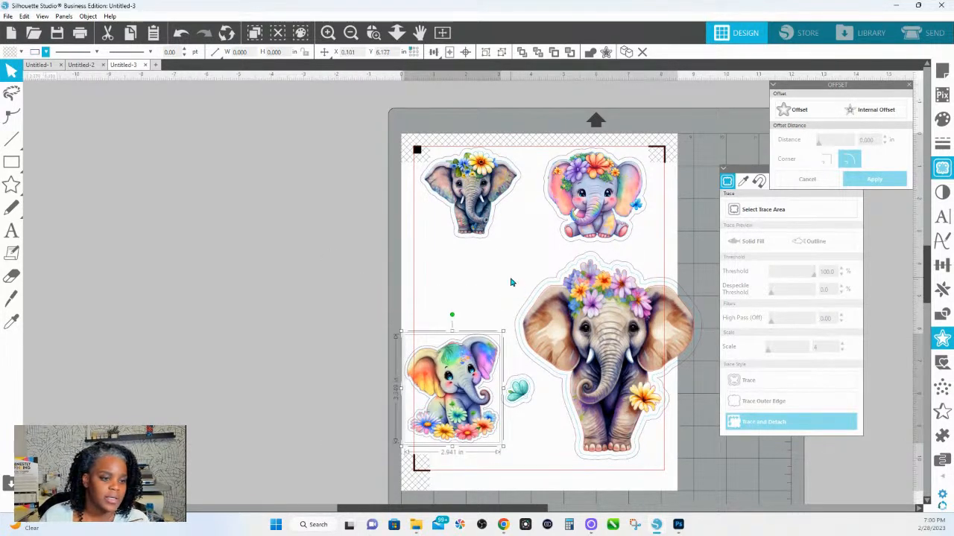
# Group the brown elephant with its outlines and scale the sticker down to about 2.45 in wide.
pyautogui.click(543, 316)
pyautogui.click(532, 300)
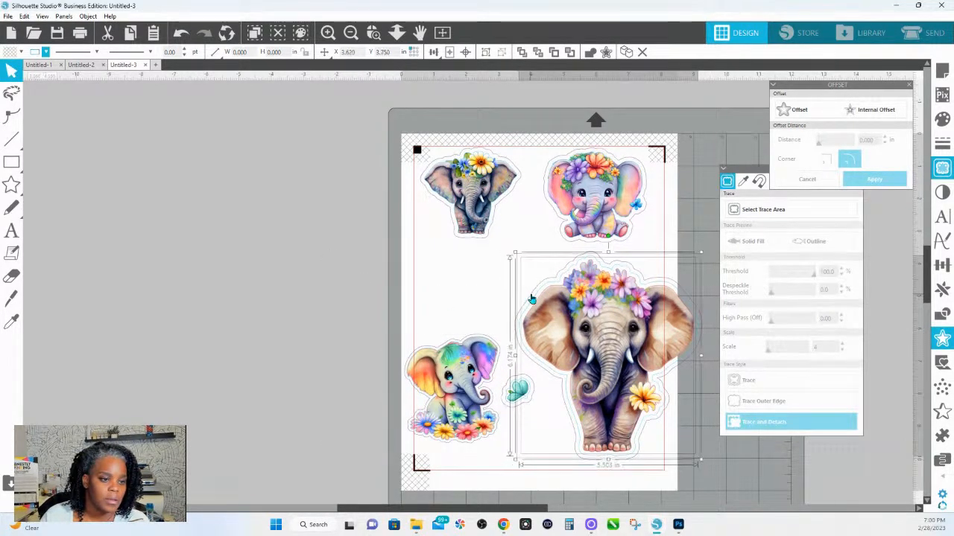
pyautogui.rightClick(544, 305)
pyautogui.click(576, 222)
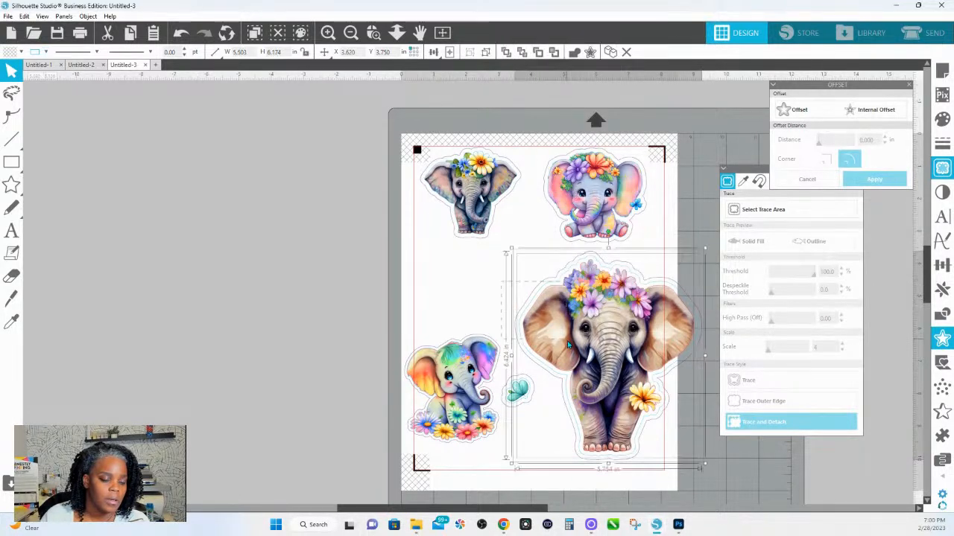
pyautogui.press('Escape')
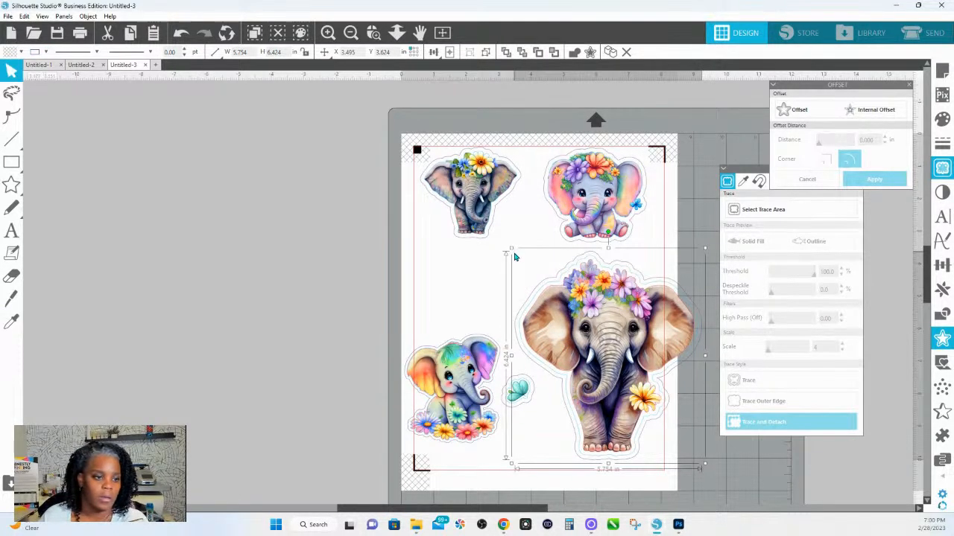
pyautogui.moveTo(511, 249); pyautogui.dragTo(576, 274)
pyautogui.click(513, 243)
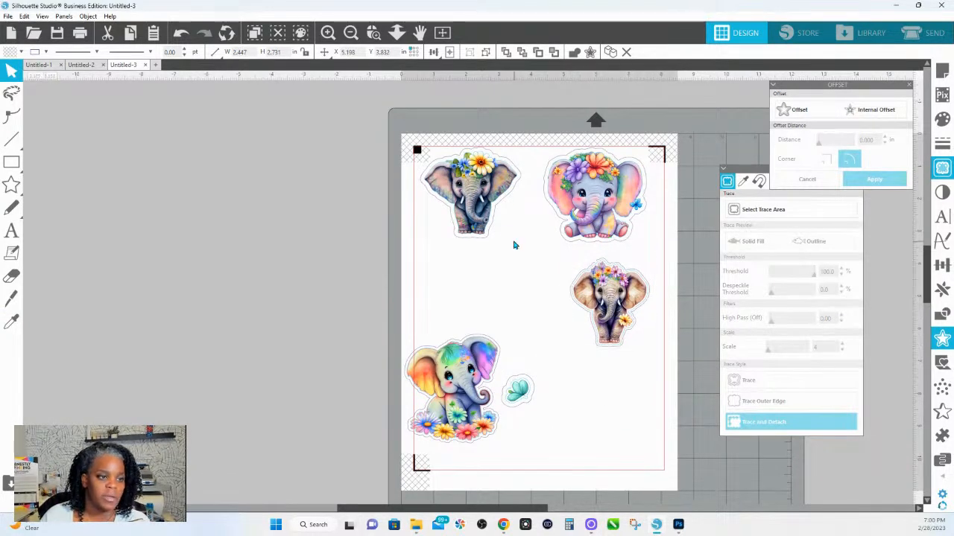
# Scale the dark grey elephant sticker down in the first spot of the page's top row.
pyautogui.click(474, 190)
pyautogui.click(517, 275)
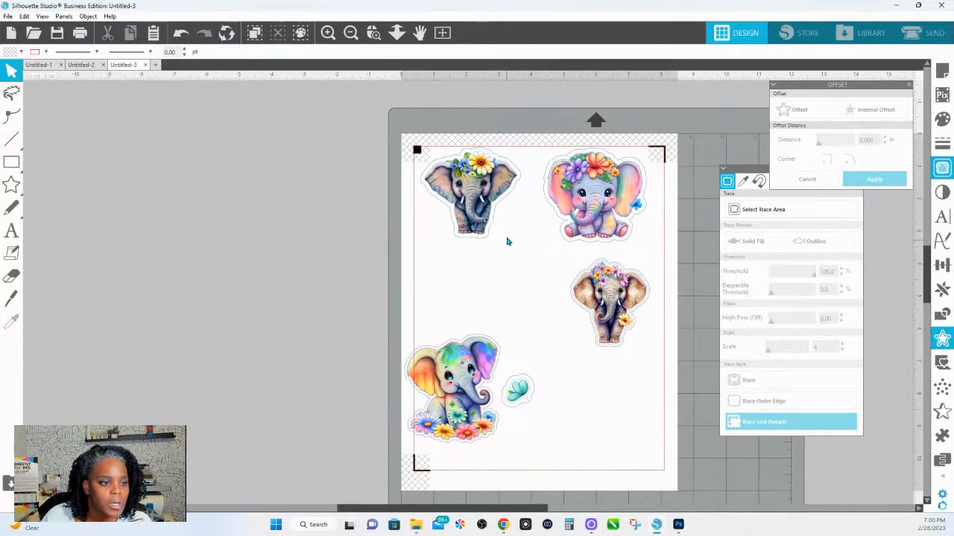
pyautogui.click(499, 164)
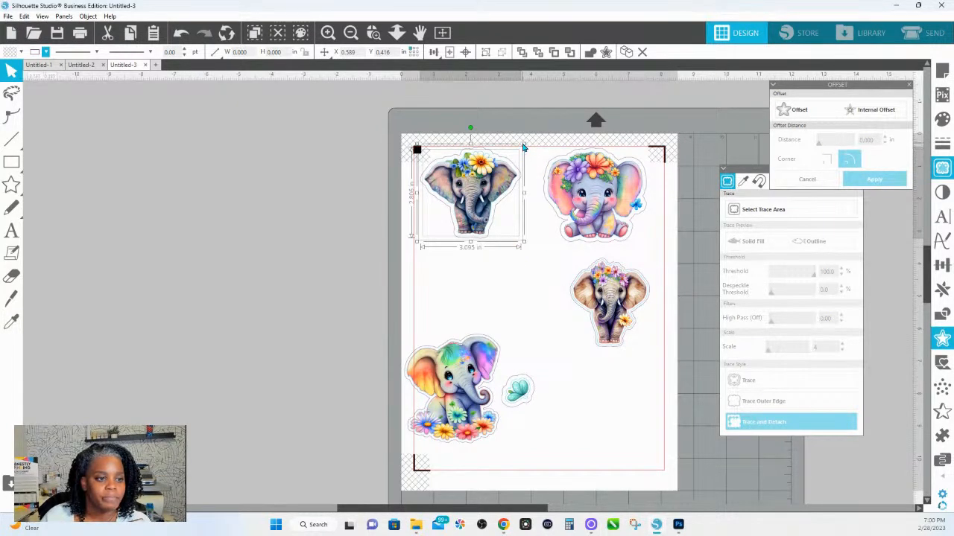
pyautogui.moveTo(524, 143); pyautogui.dragTo(490, 171)
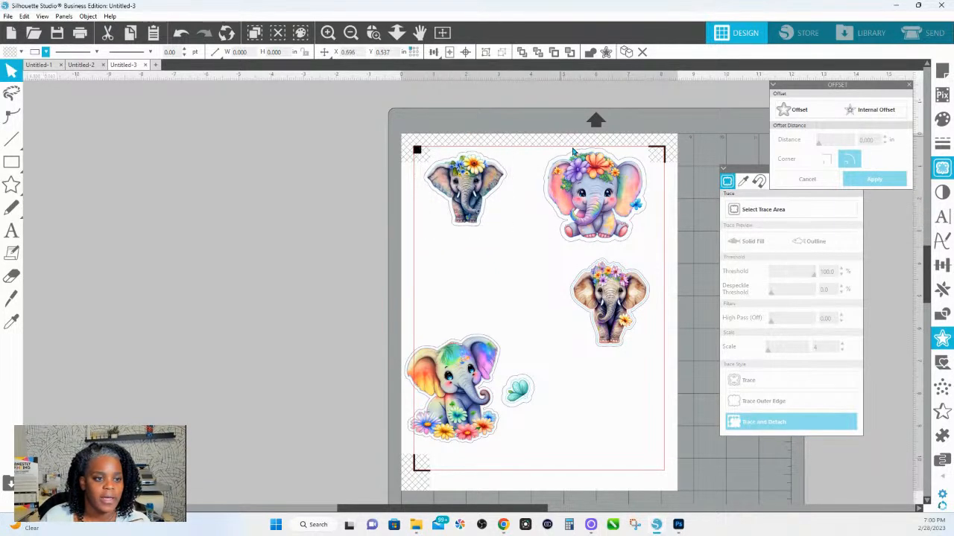
# Scale the pink-eared elephant sticker to about 2.25 in wide and line it and the brown elephant up beside the grey one.
pyautogui.click(639, 178)
pyautogui.moveTo(647, 151); pyautogui.dragTo(568, 167)
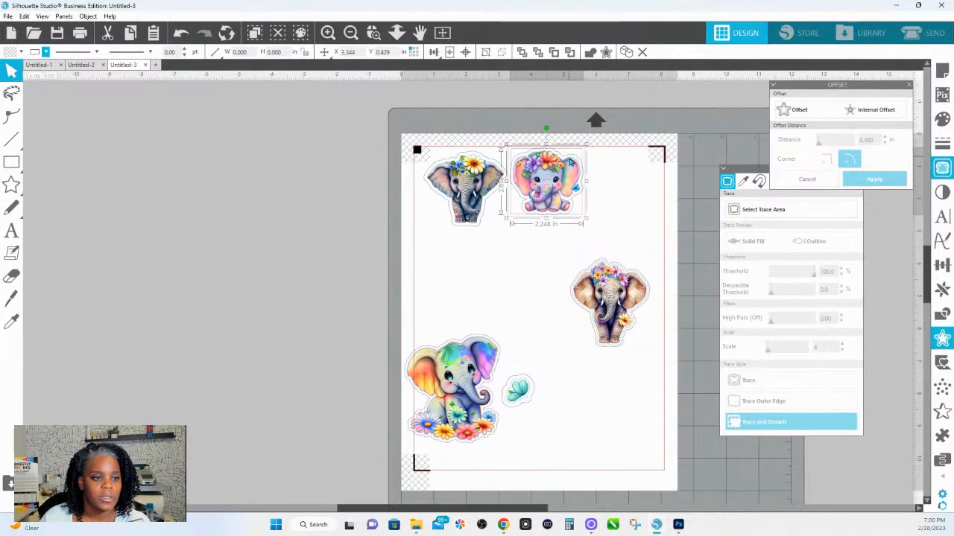
pyautogui.click(419, 350)
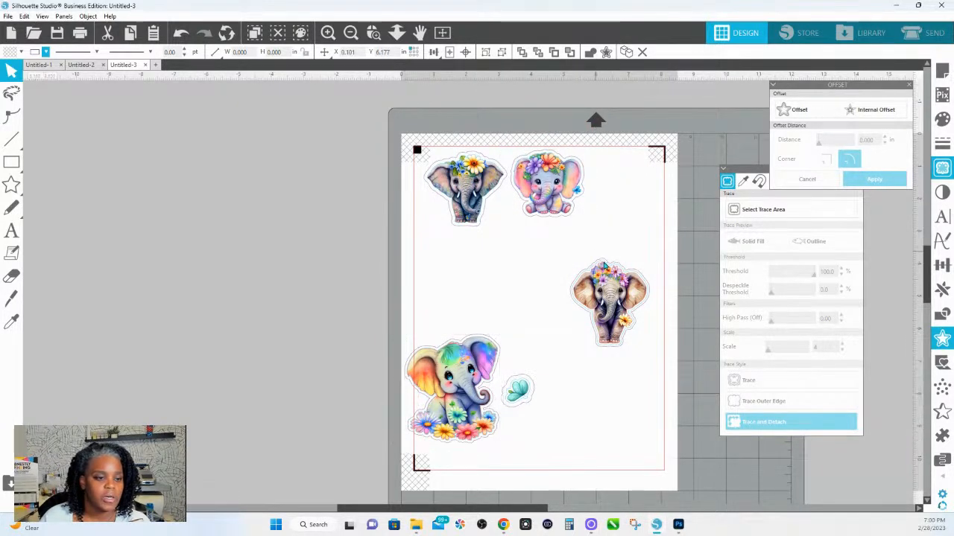
pyautogui.moveTo(617, 271); pyautogui.dragTo(613, 193)
pyautogui.click(521, 182)
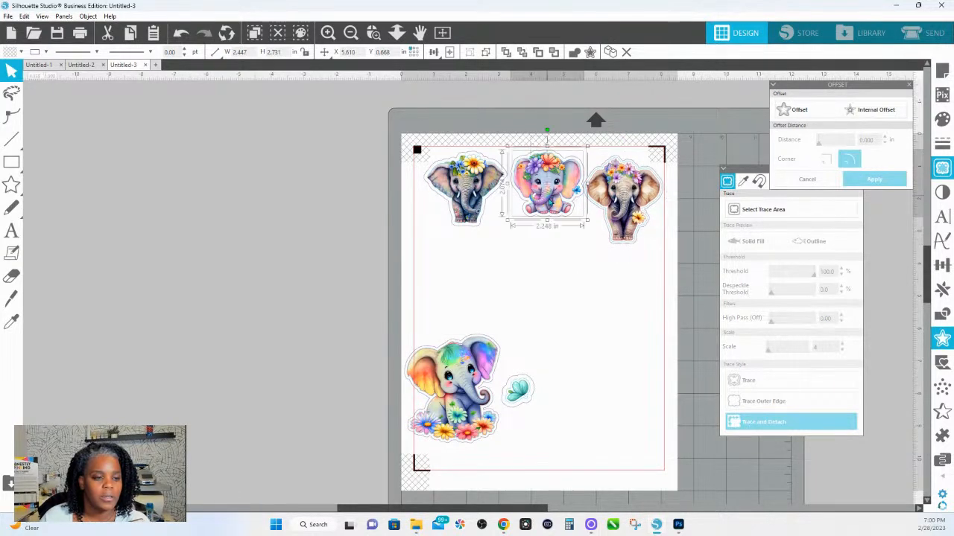
# Nudge the grey elephant closer to the page border and scale down the rainbow elephant and butterfly stickers, placing them beneath it.
pyautogui.click(477, 192)
pyautogui.moveTo(472, 211); pyautogui.dragTo(467, 212)
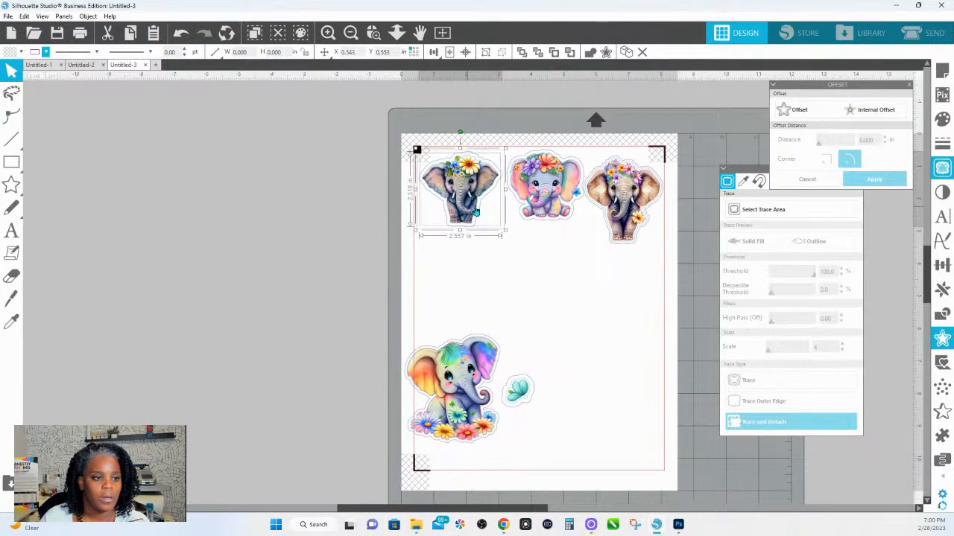
pyautogui.moveTo(559, 415); pyautogui.dragTo(485, 357)
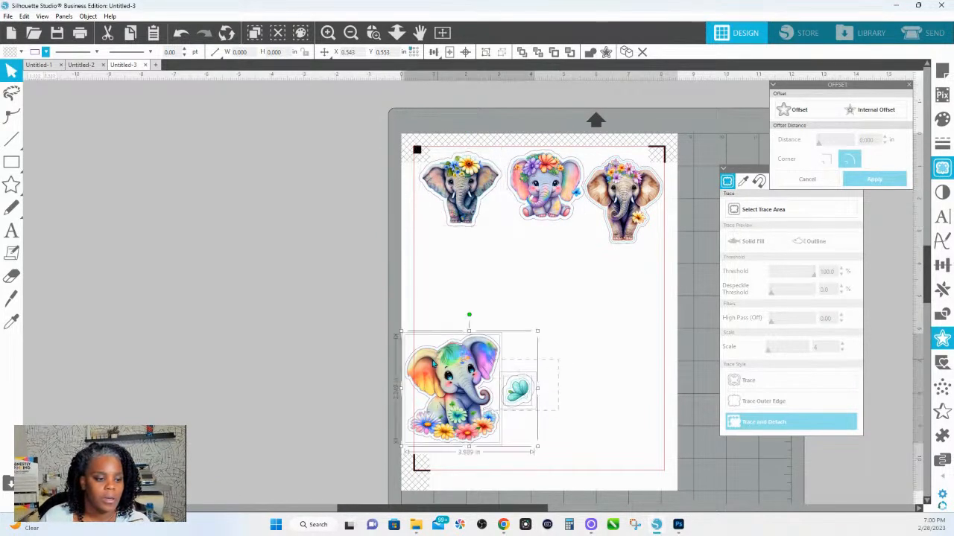
pyautogui.moveTo(538, 329); pyautogui.dragTo(498, 387)
pyautogui.moveTo(448, 408); pyautogui.dragTo(471, 261)
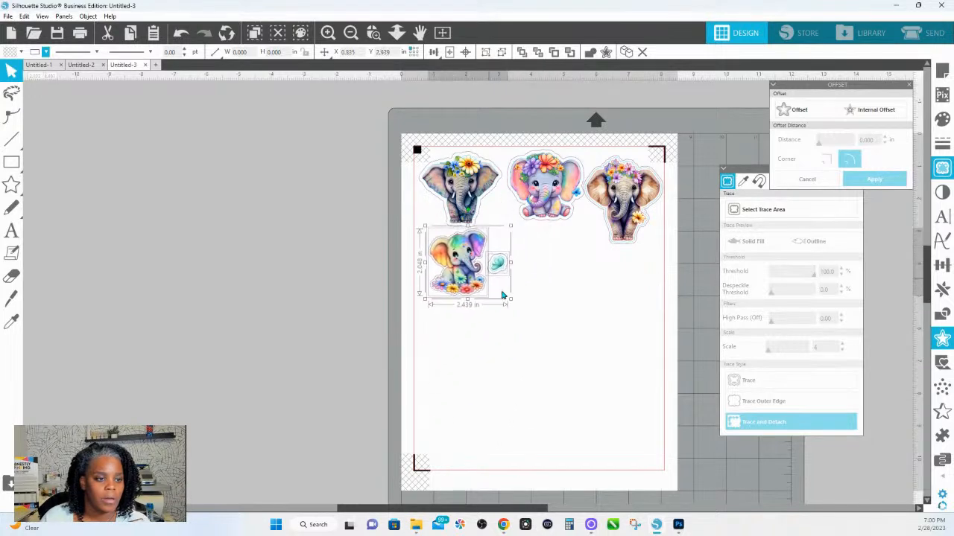
pyautogui.moveTo(510, 299); pyautogui.dragTo(525, 320)
pyautogui.click(539, 302)
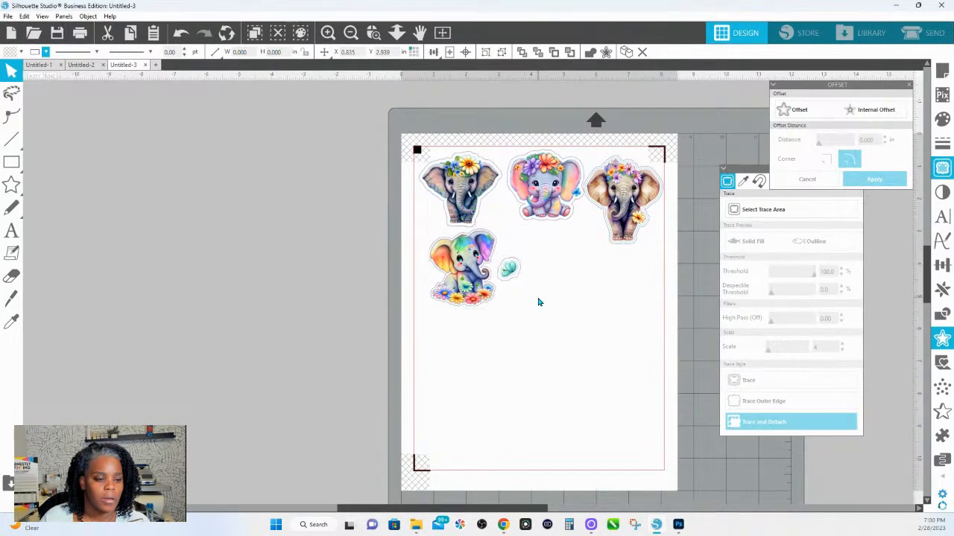
# Copy the butterfly into the gap in the top row and the grey and pink-eared elephants into the row below.
pyautogui.click(511, 270)
pyautogui.moveTo(511, 269); pyautogui.dragTo(505, 216)
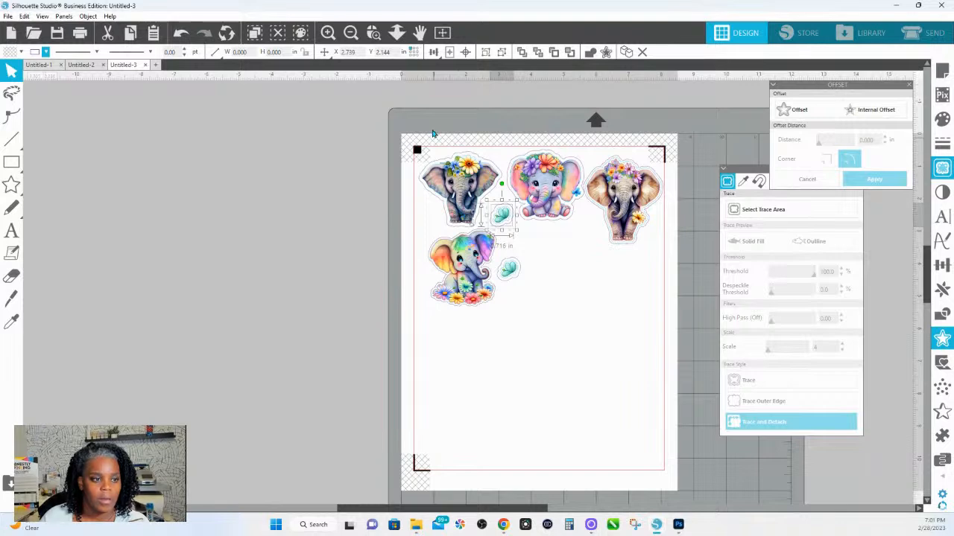
pyautogui.click(462, 188)
pyautogui.moveTo(468, 187); pyautogui.dragTo(568, 266)
pyautogui.click(536, 171)
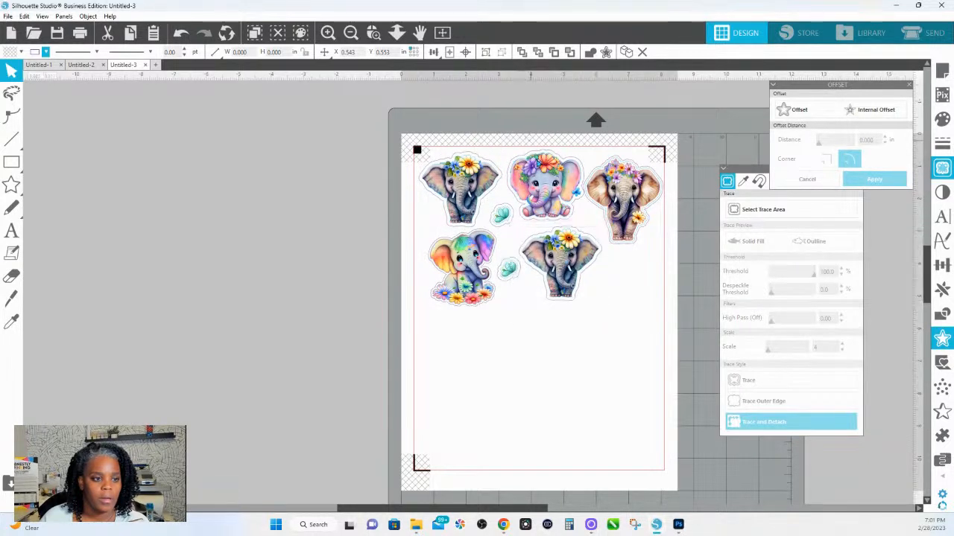
pyautogui.moveTo(549, 195); pyautogui.dragTo(622, 304)
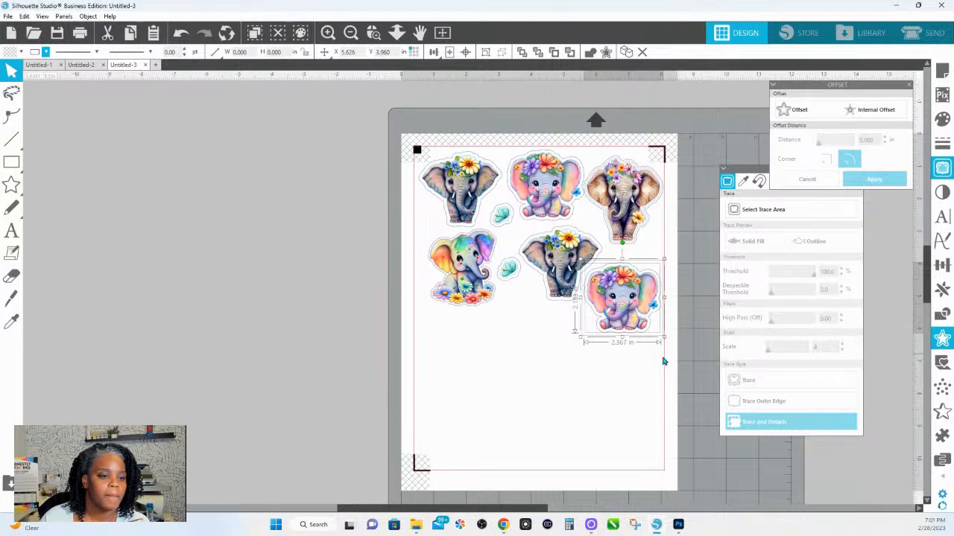
# Duplicate the whole sticker arrangement onto the page's lower half and shift the second row's grey and pink-eared elephants to reduce overlaps.
pyautogui.hotkey('ctrl', 'a')
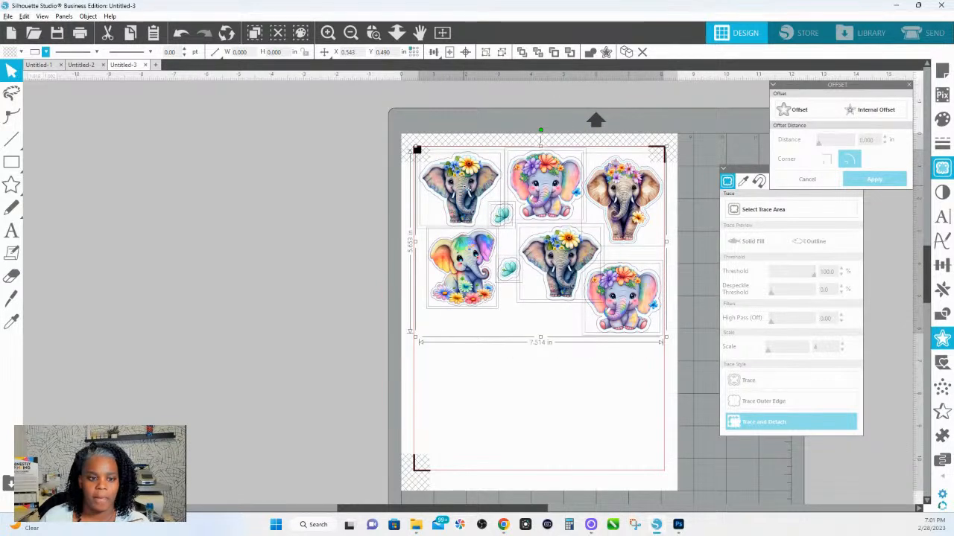
pyautogui.moveTo(469, 269); pyautogui.dragTo(468, 355)
pyautogui.click(642, 281)
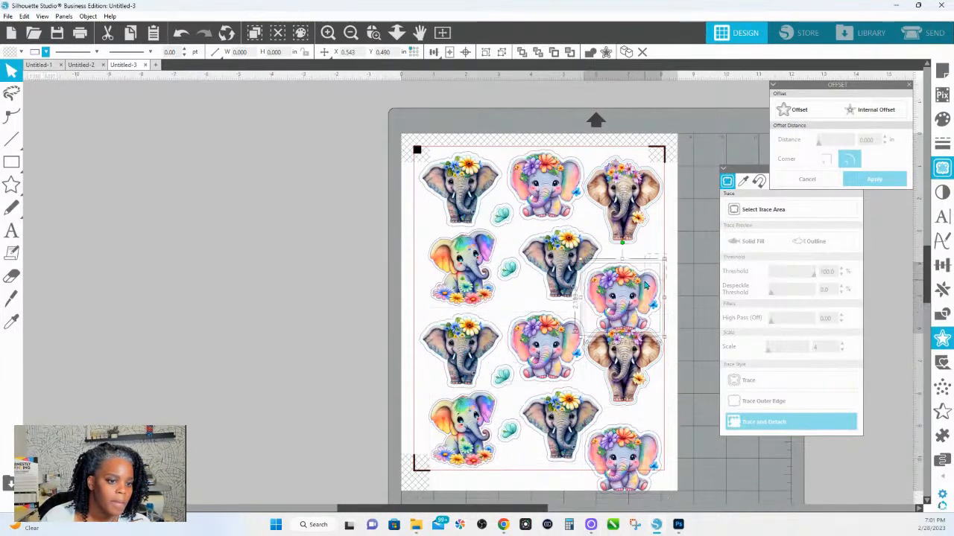
pyautogui.moveTo(640, 290); pyautogui.dragTo(646, 272)
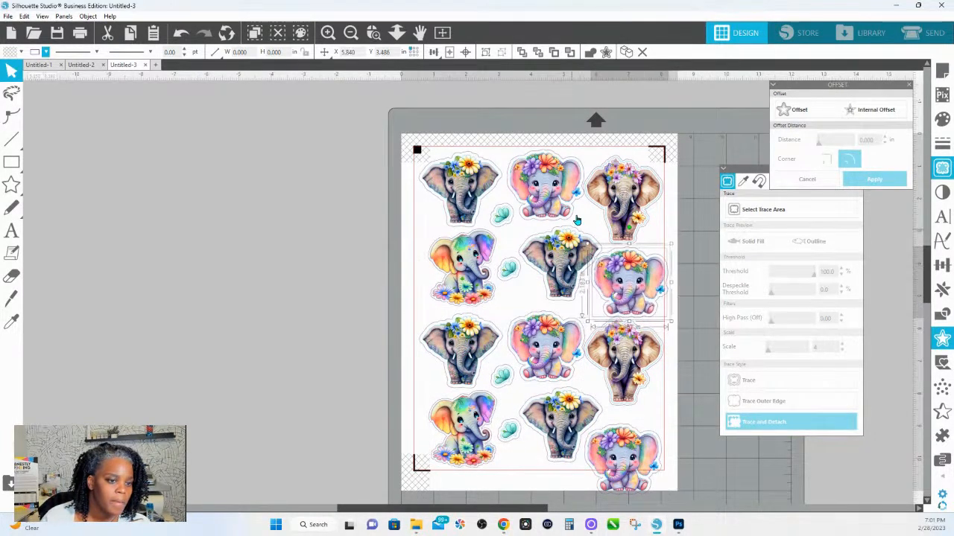
pyautogui.click(579, 247)
pyautogui.moveTo(572, 253); pyautogui.dragTo(563, 251)
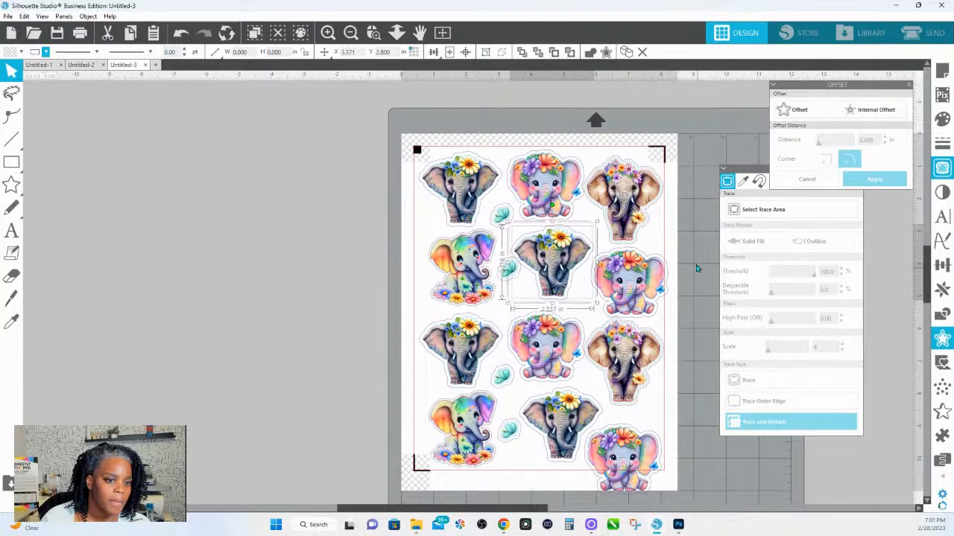
pyautogui.click(658, 280)
pyautogui.moveTo(658, 281); pyautogui.dragTo(654, 279)
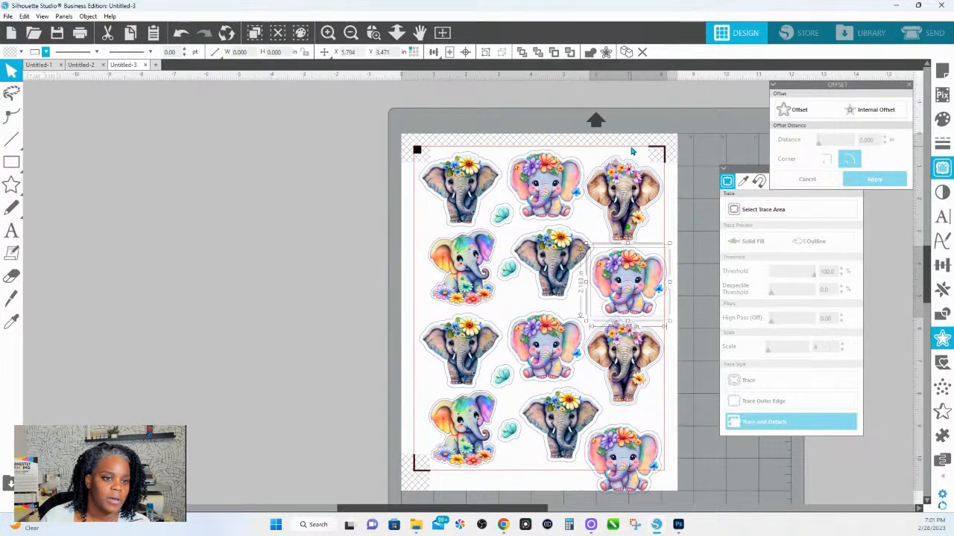
# Nudge the brown and pink-eared elephants in the top row and bring the second row's pink-eared elephant inside the cut border.
pyautogui.click(636, 173)
pyautogui.moveTo(635, 173); pyautogui.dragTo(635, 171)
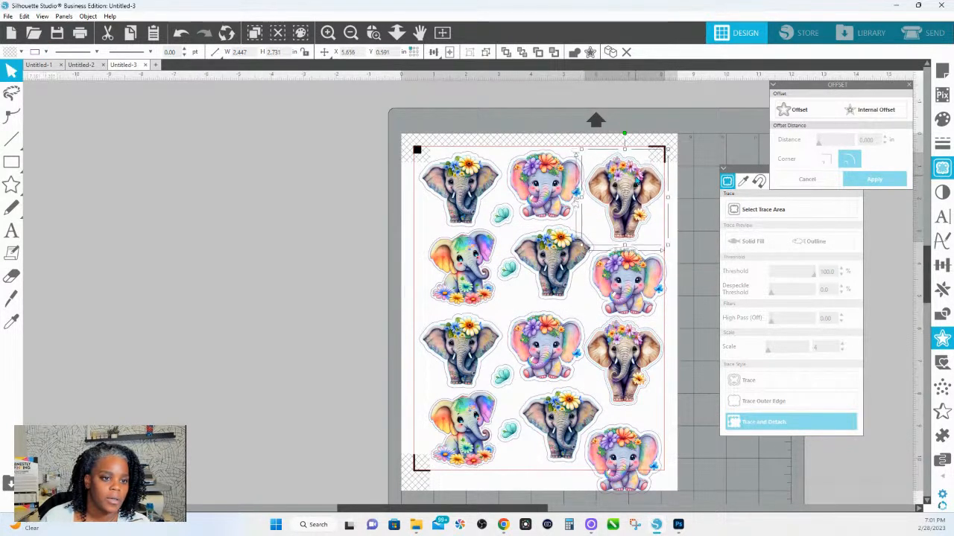
pyautogui.click(552, 203)
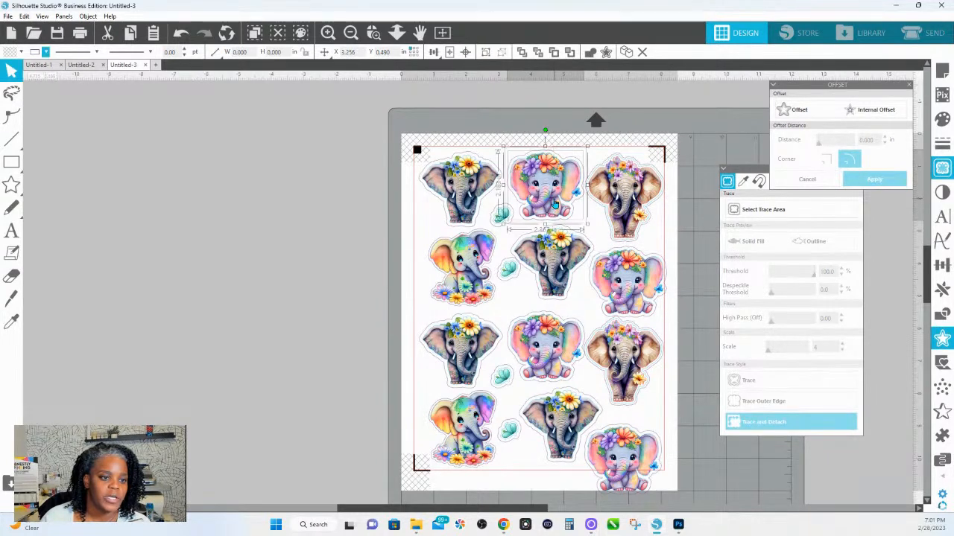
pyautogui.click(639, 276)
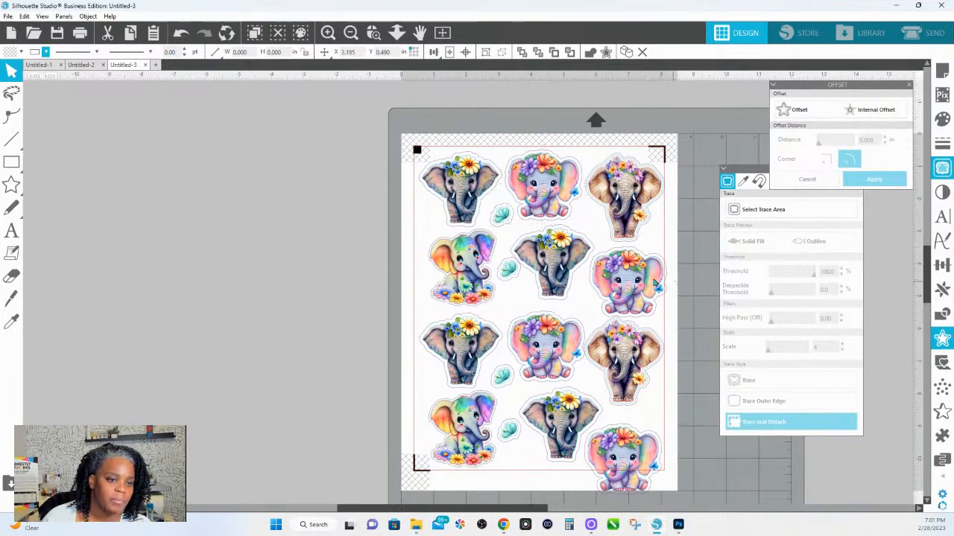
pyautogui.moveTo(638, 280); pyautogui.dragTo(634, 276)
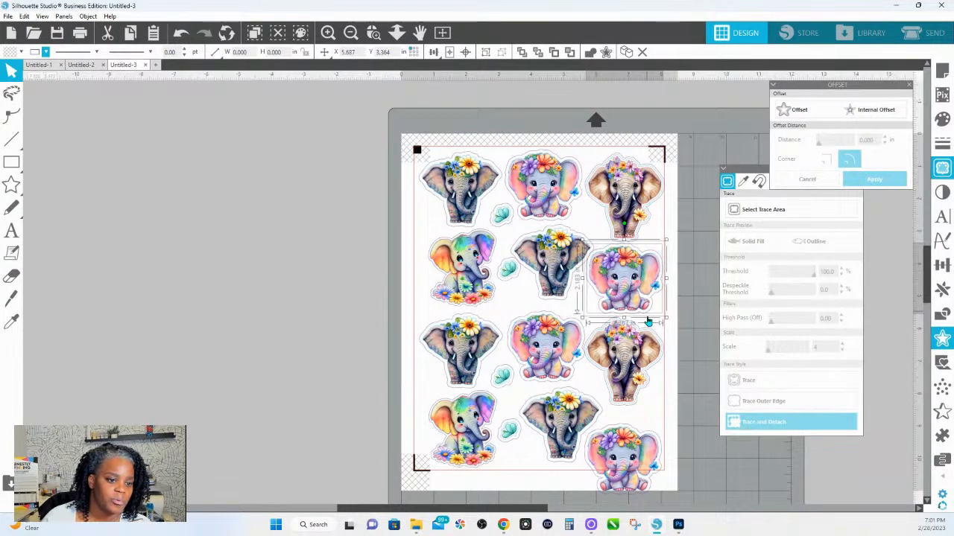
# Delete the pink-eared elephant overrunning the page's lower border, shift the bottom row over and nudge the pink-eared elephant above it.
pyautogui.click(629, 466)
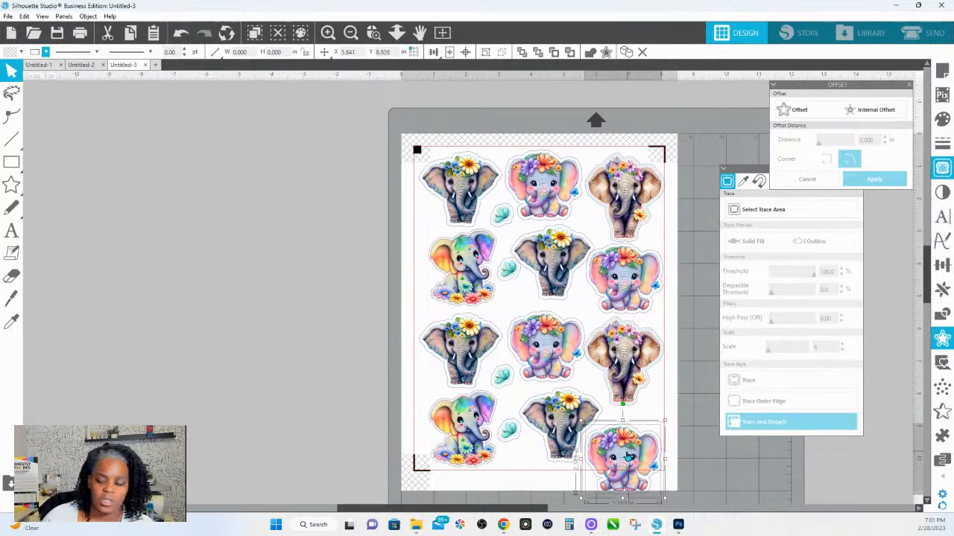
pyautogui.press('Delete')
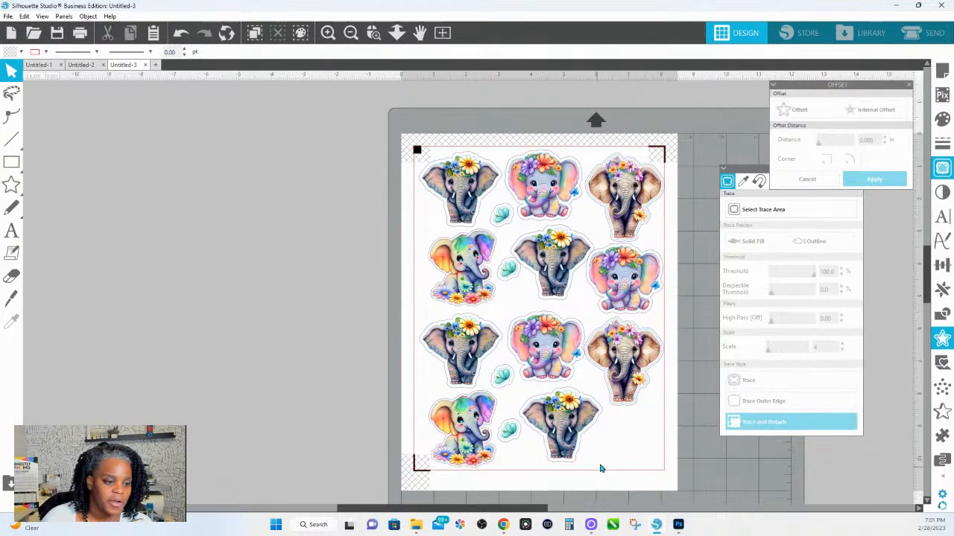
pyautogui.moveTo(631, 469); pyautogui.dragTo(477, 431)
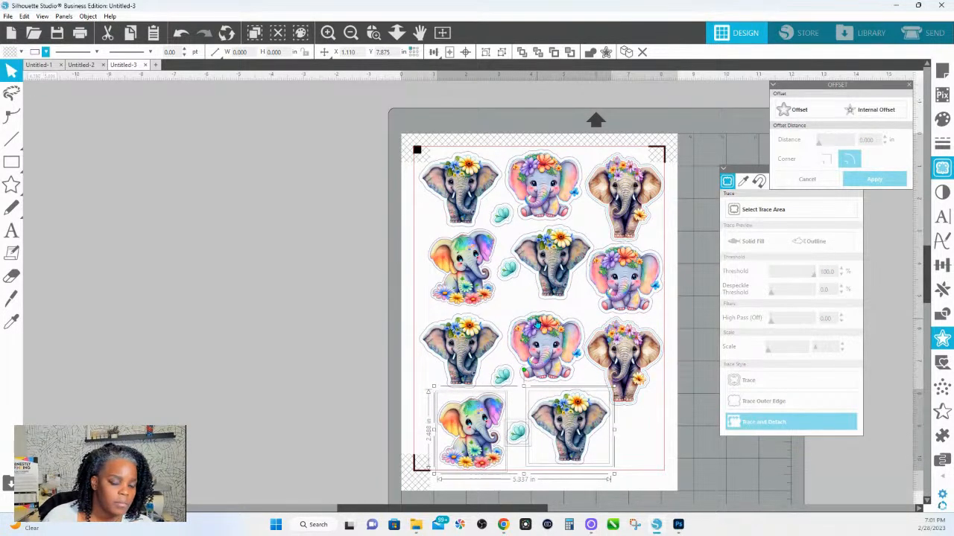
pyautogui.click(531, 326)
pyautogui.moveTo(536, 330); pyautogui.dragTo(532, 326)
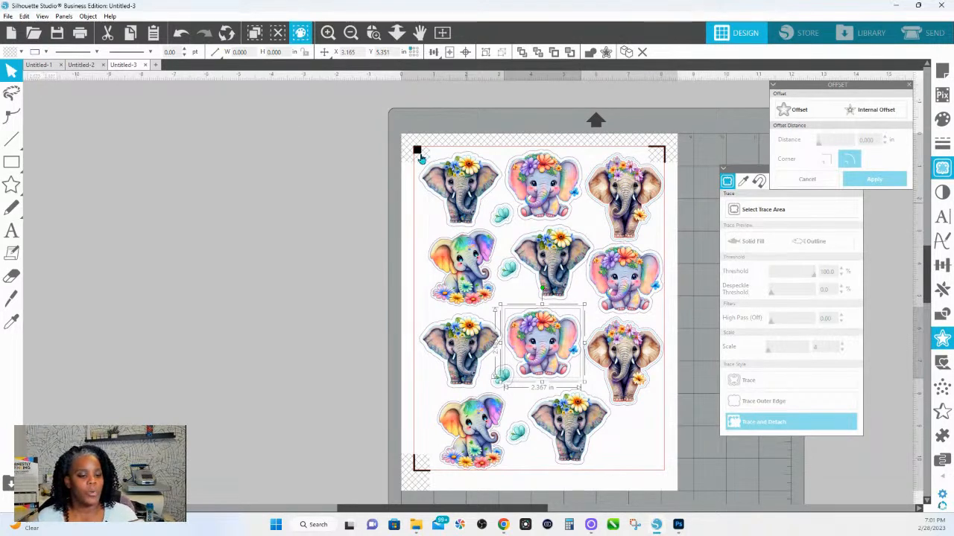
# Print the current page on the WF-7720 printer after reviewing its printing preferences and advanced color correction settings.
pyautogui.click(79, 33)
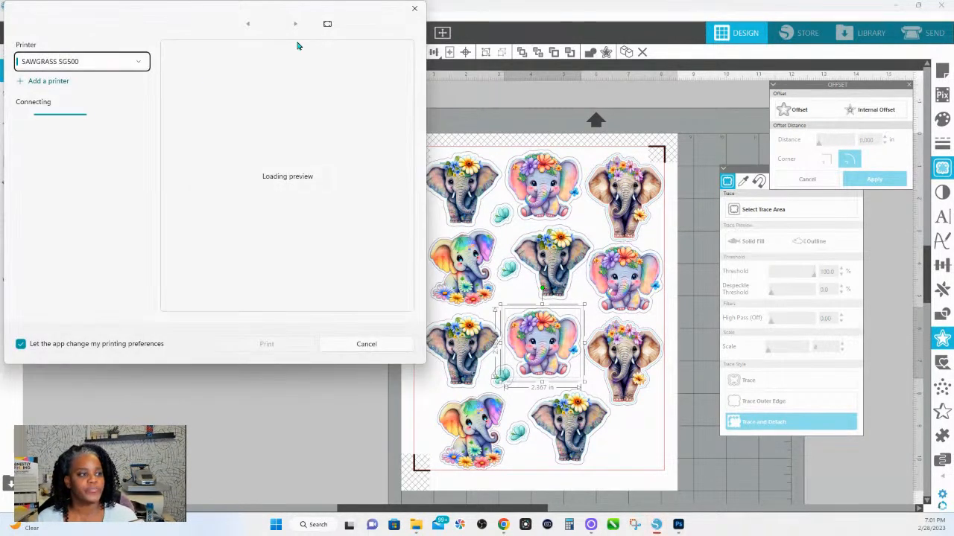
pyautogui.click(414, 11)
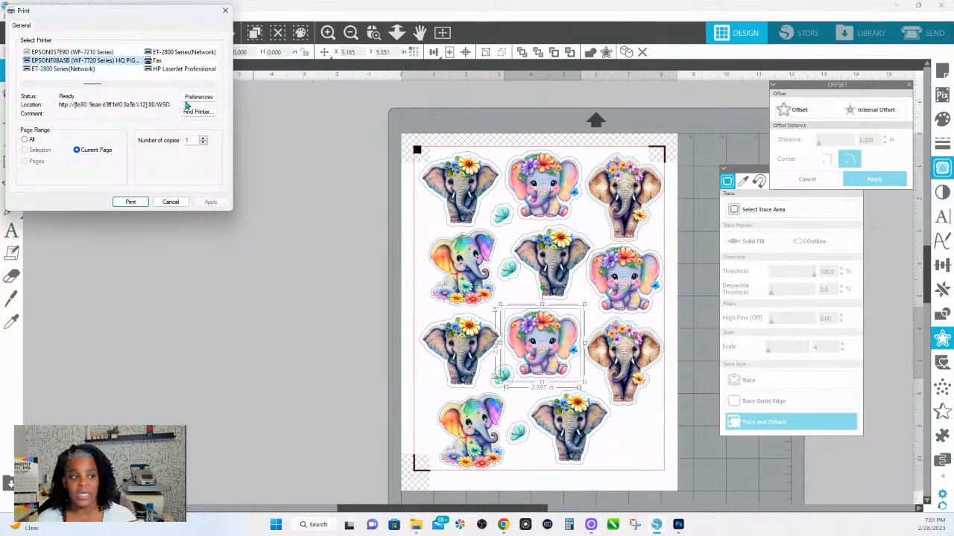
pyautogui.click(197, 97)
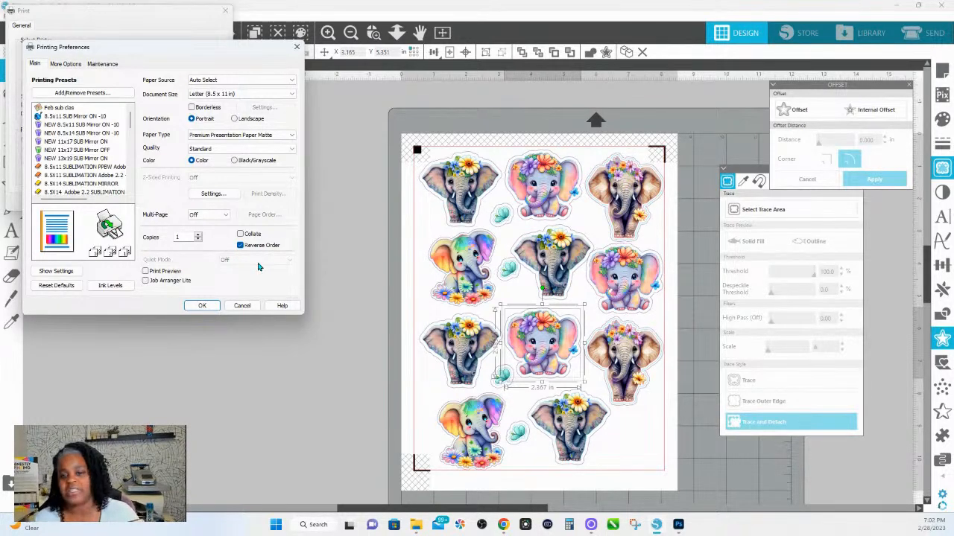
pyautogui.click(66, 63)
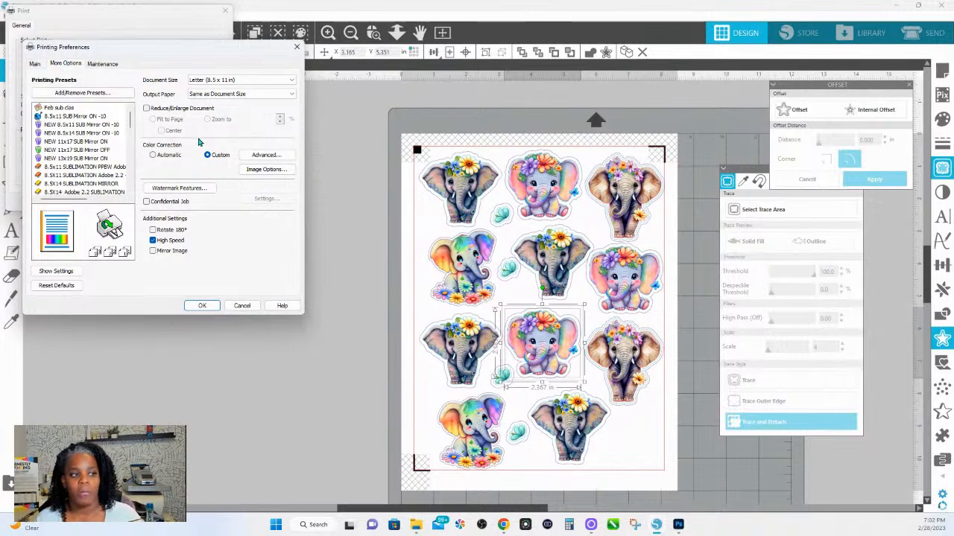
pyautogui.click(254, 155)
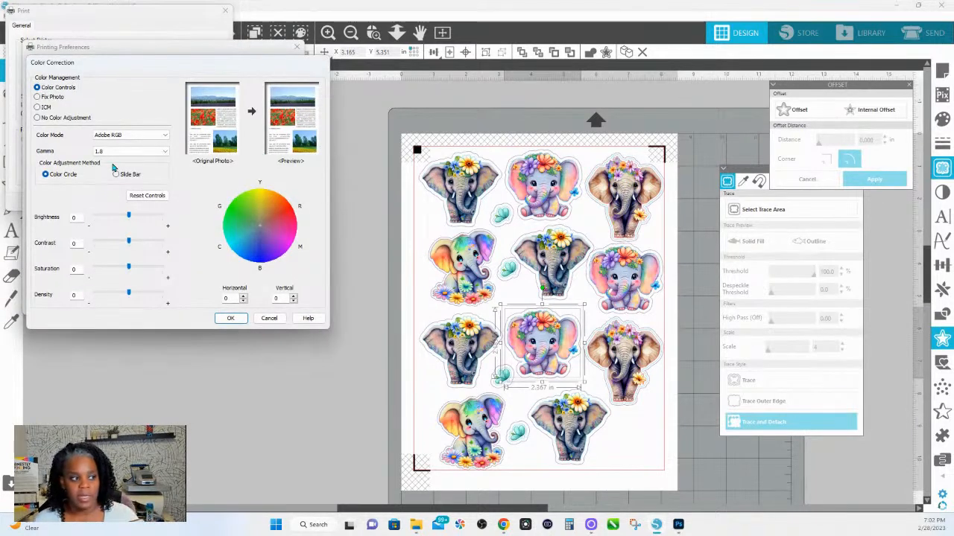
pyautogui.click(231, 318)
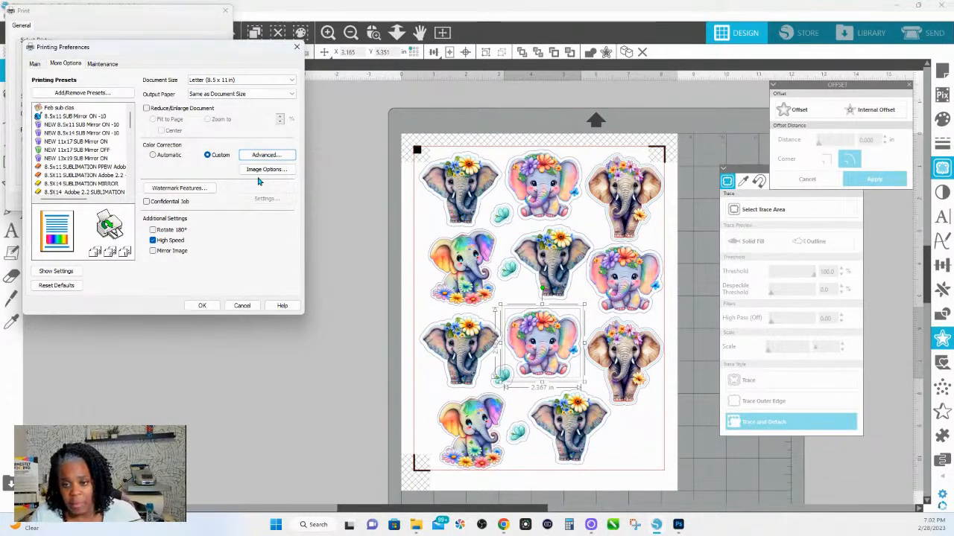
pyautogui.click(196, 309)
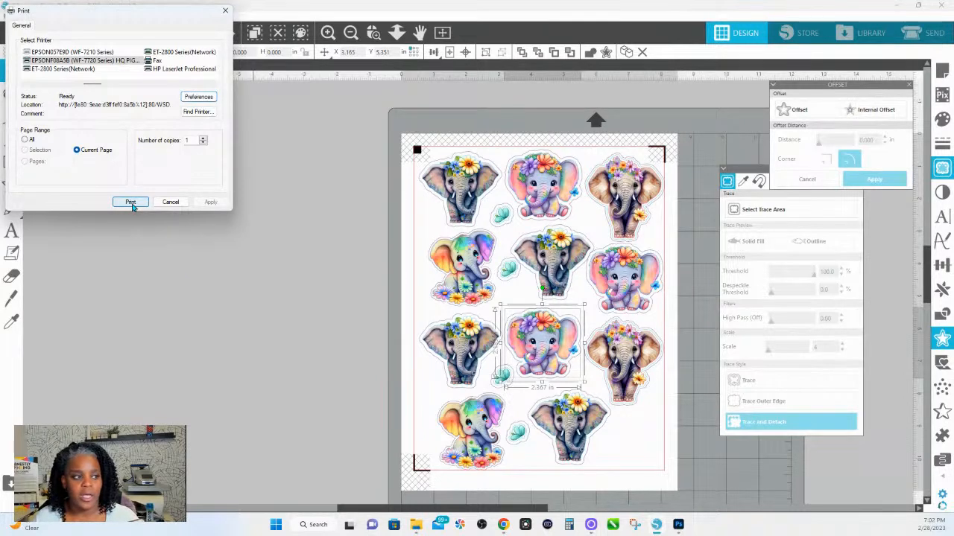
pyautogui.click(131, 203)
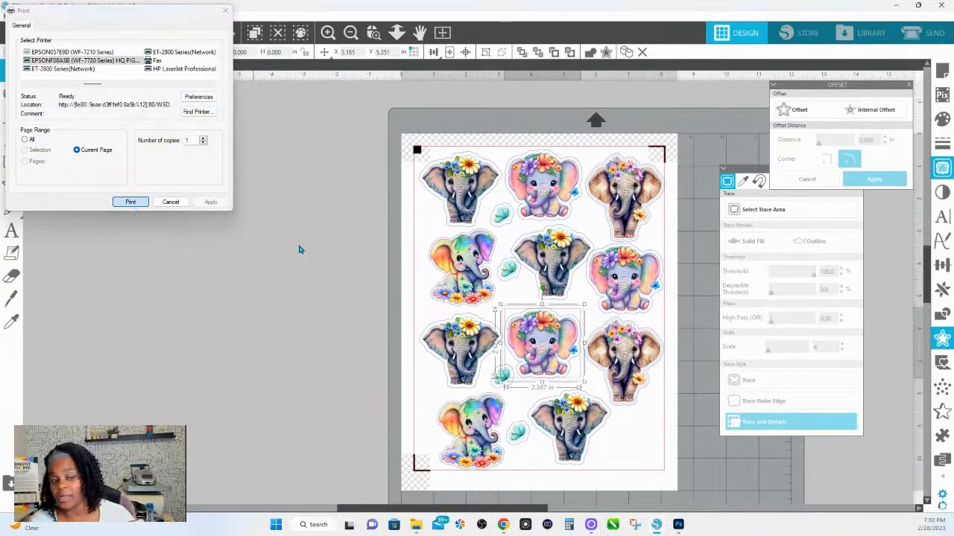
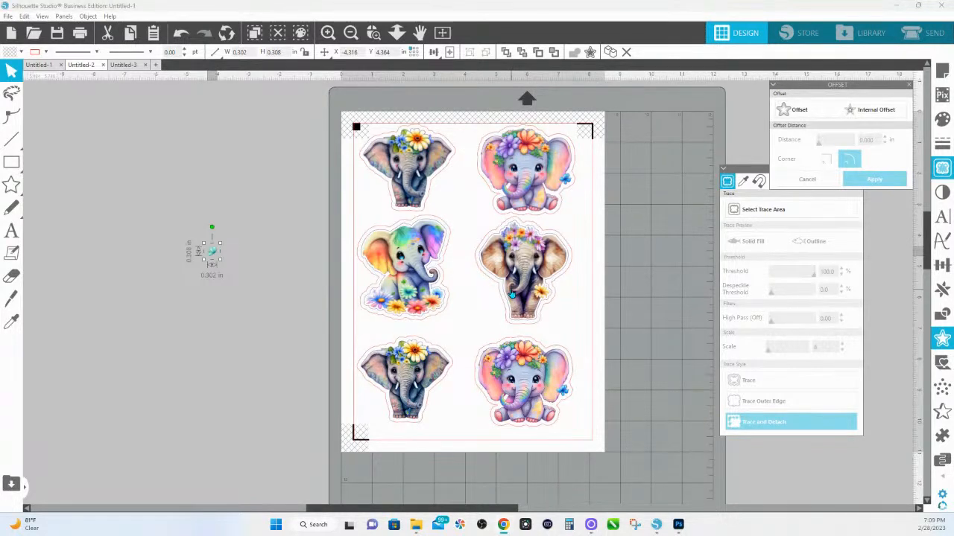
# Open the send settings for the six-elephant page and review the Simple, Fill and Layer cutting modes.
pyautogui.click(935, 33)
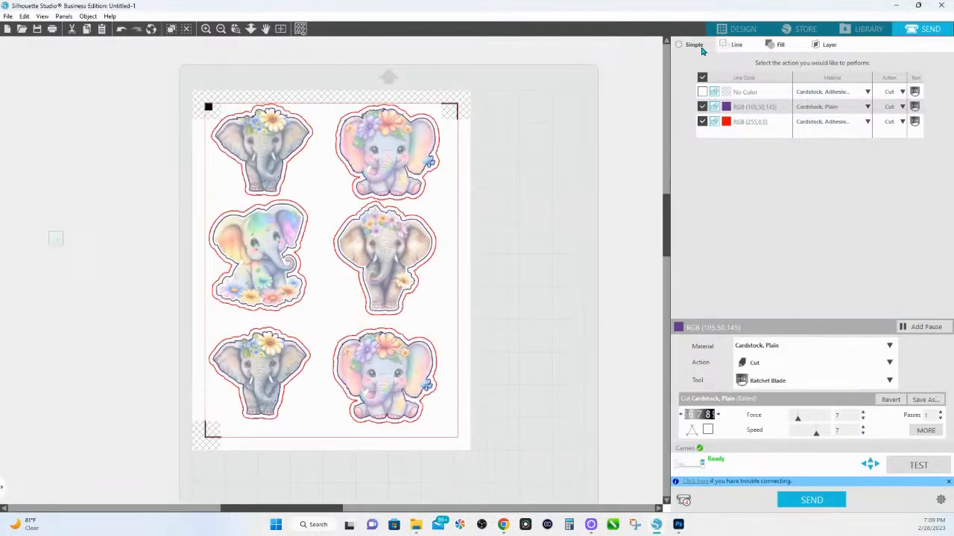
pyautogui.click(701, 49)
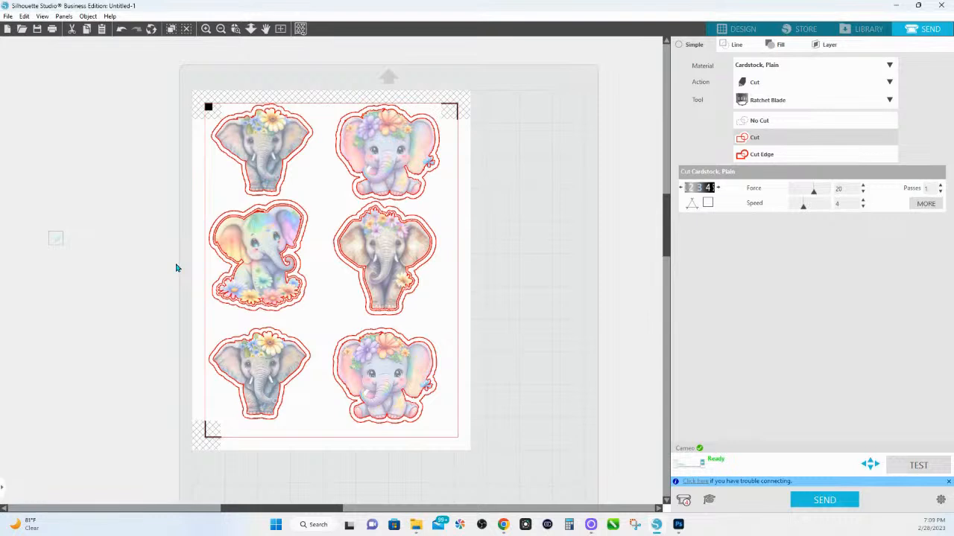
pyautogui.click(771, 46)
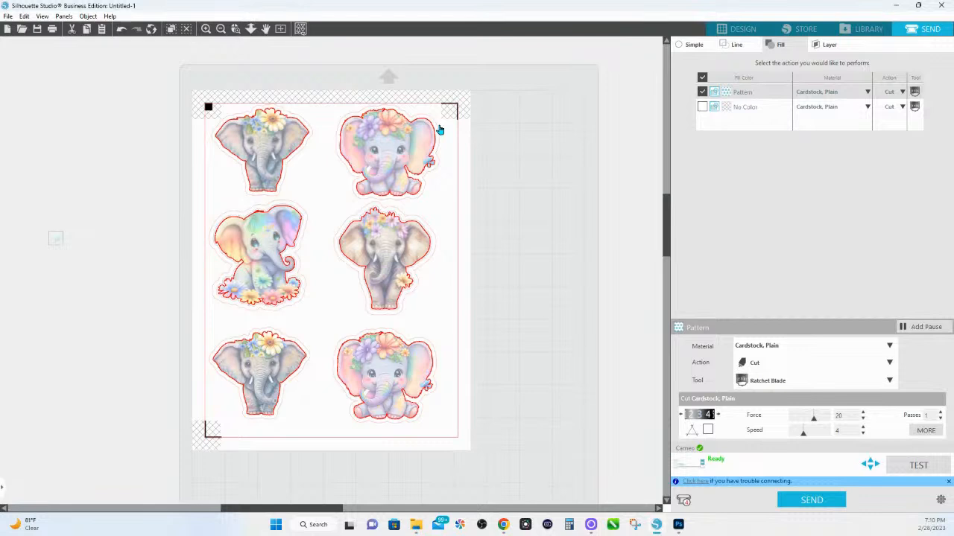
pyautogui.click(835, 49)
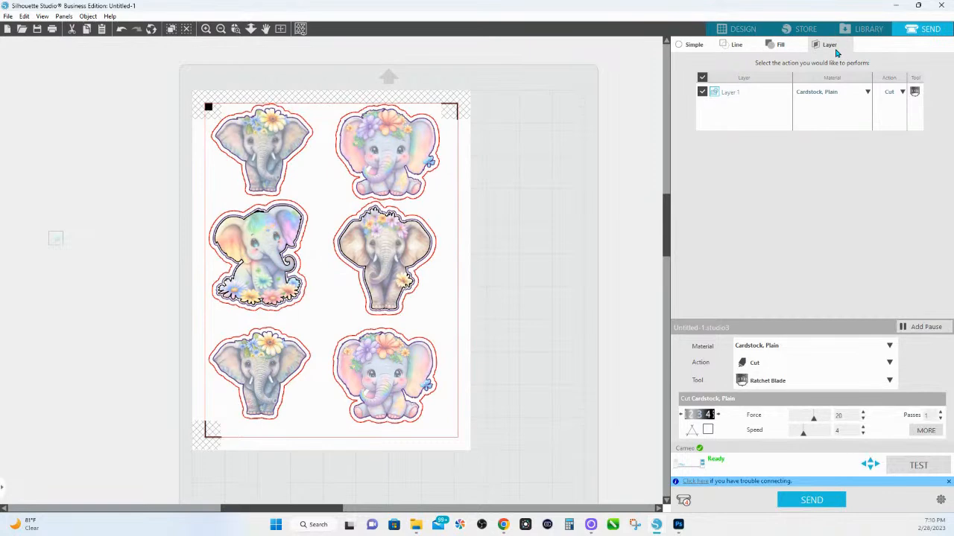
# Cut by line color, setting the purple line to force 6 and speed 8 with a pause after it.
pyautogui.click(736, 46)
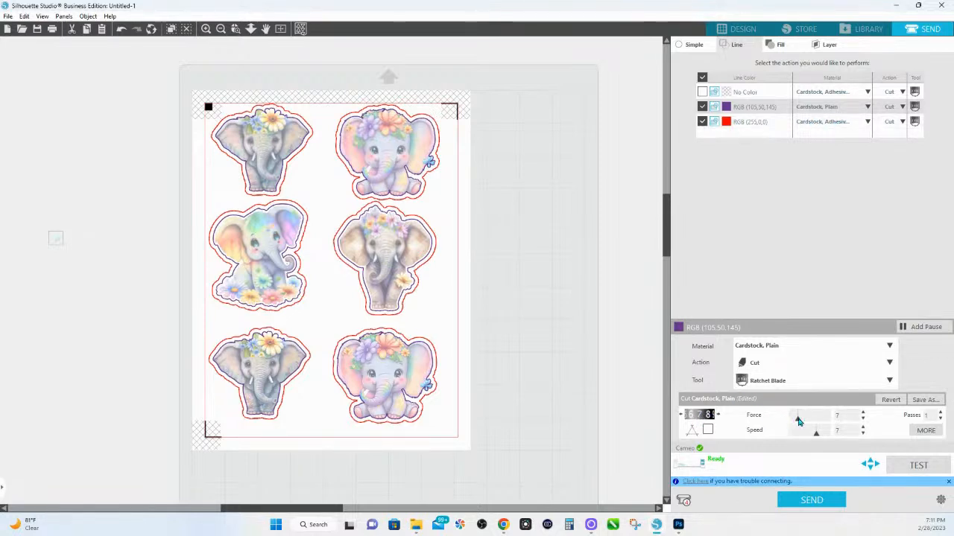
pyautogui.click(863, 429)
pyautogui.click(863, 420)
pyautogui.click(918, 330)
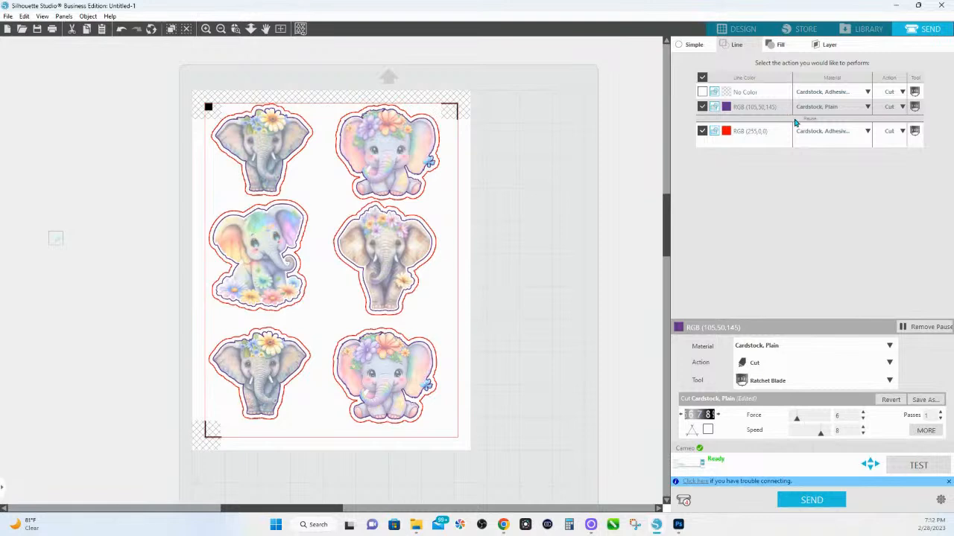
# Remove the pause after the purple line and keep Cardstock, Adhesive-Backed as the red line's material.
pyautogui.click(920, 329)
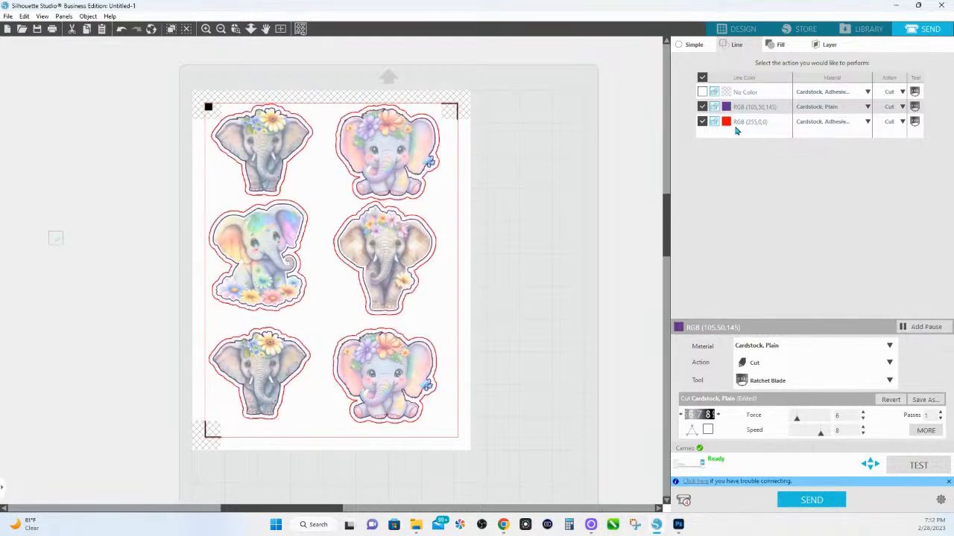
pyautogui.click(850, 124)
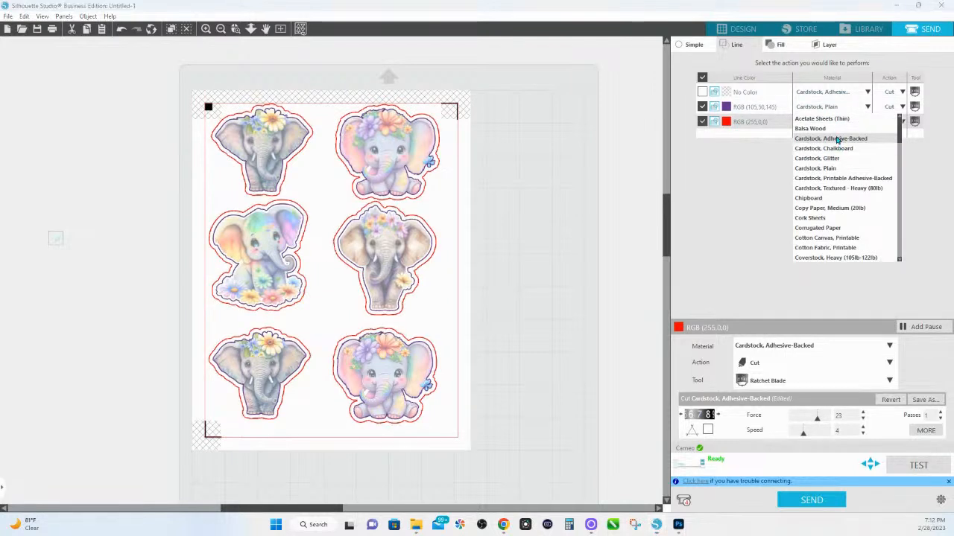
pyautogui.click(841, 140)
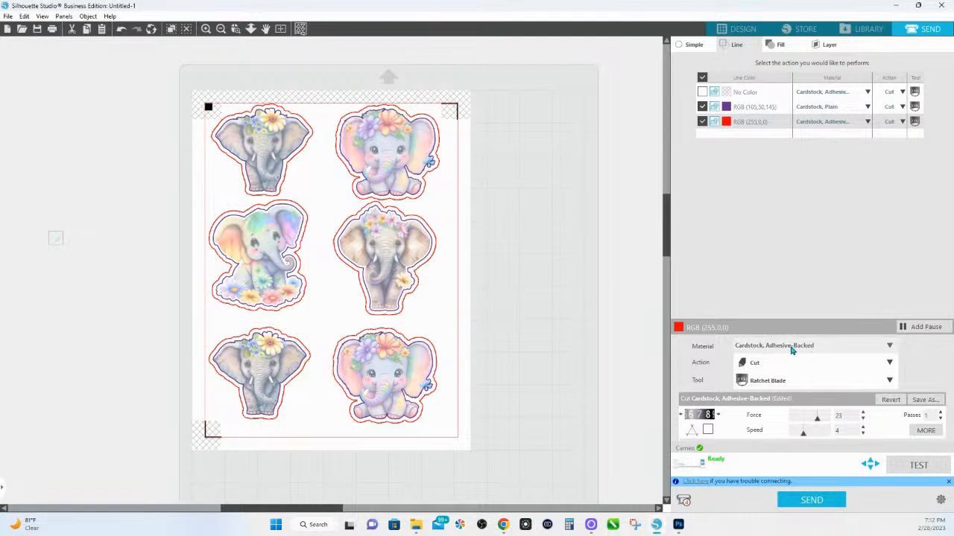
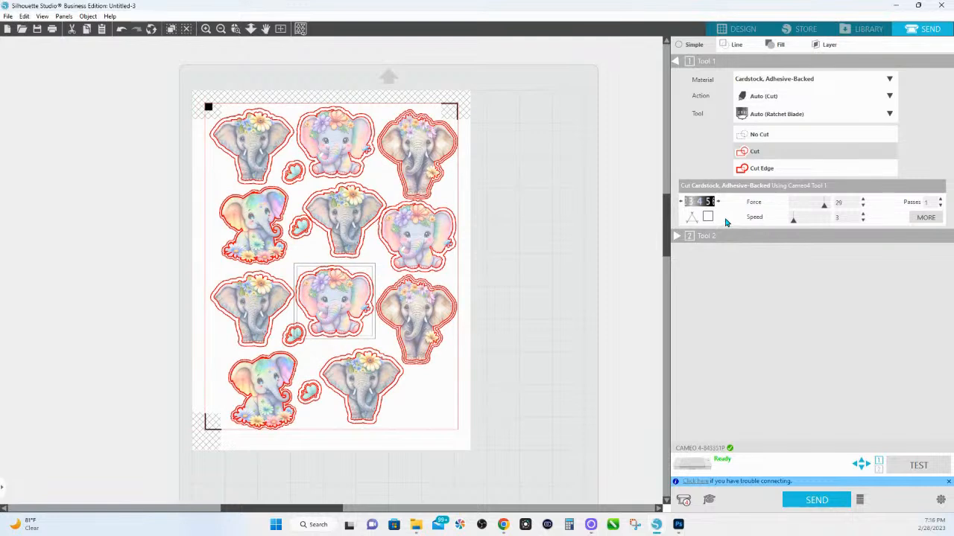
# Set the page with elephants and butterflies to cut by line color and exclude the red line from cutting.
pyautogui.click(740, 46)
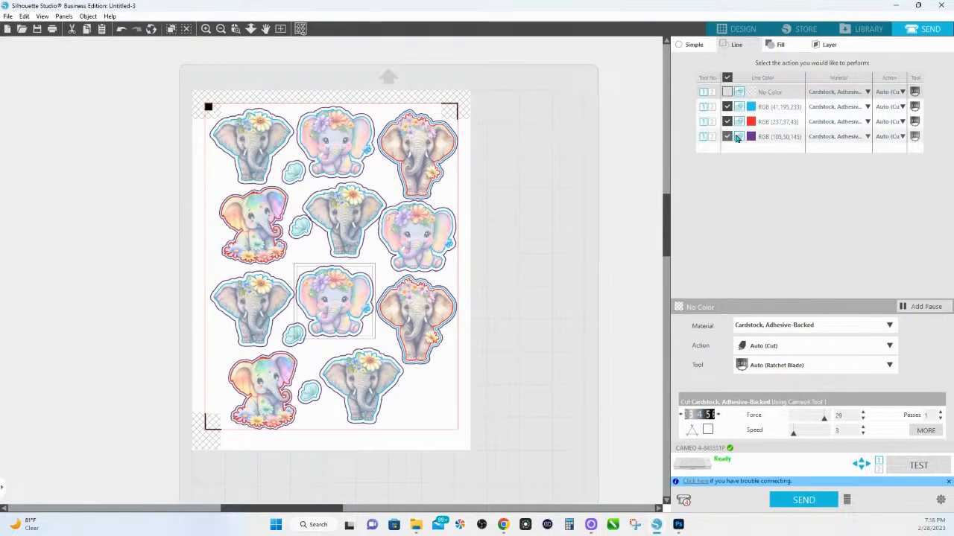
pyautogui.click(728, 123)
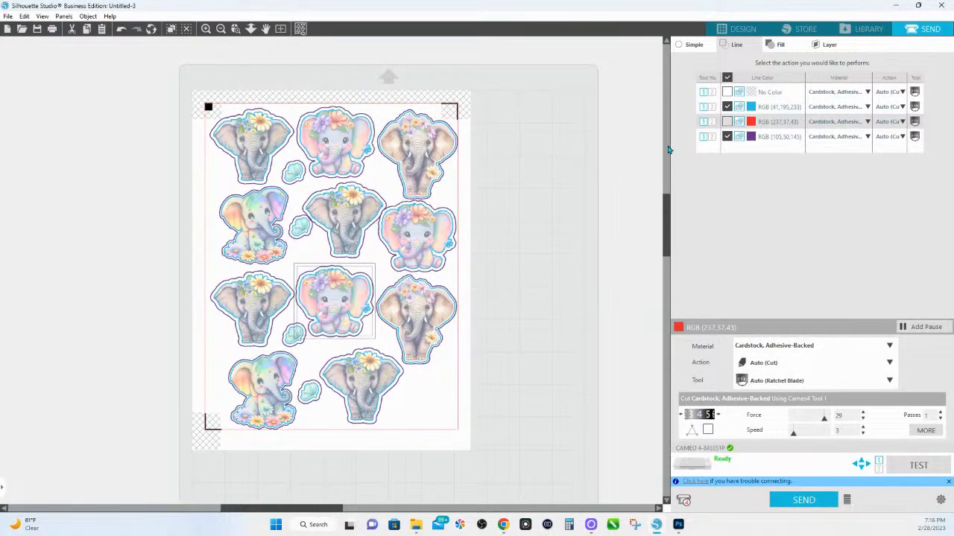
pyautogui.click(727, 122)
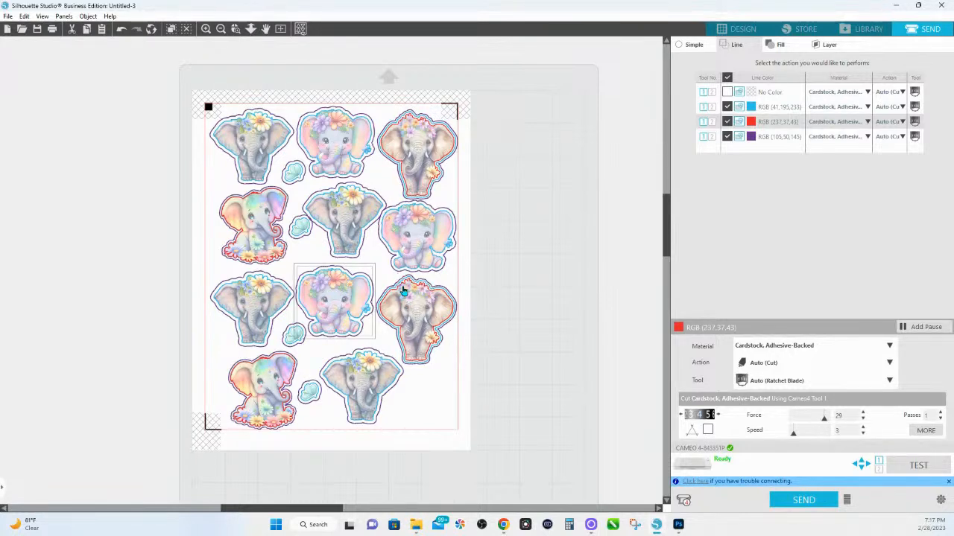
pyautogui.click(727, 122)
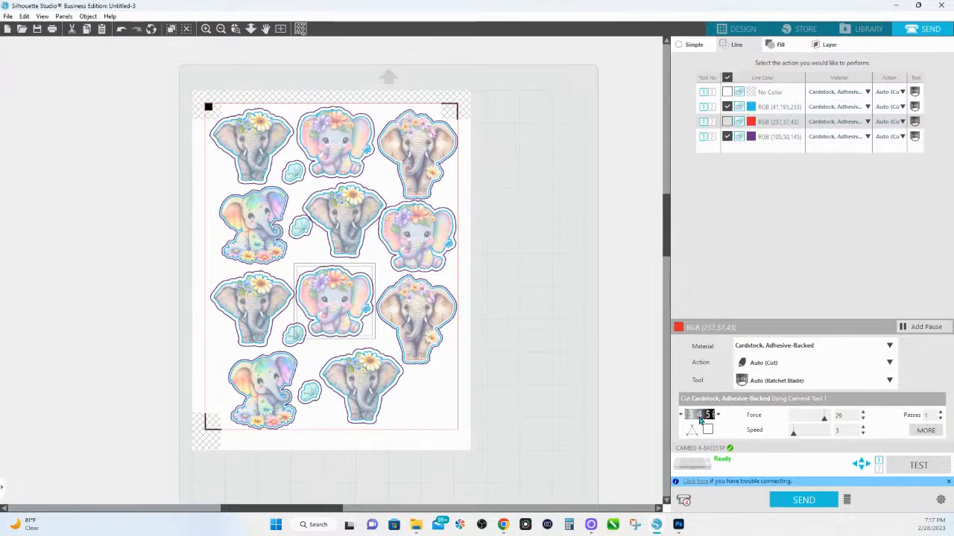
# Set the red line's blade depth to 7, lower its cutting force and raise its speed.
pyautogui.moveTo(698, 420); pyautogui.dragTo(678, 418)
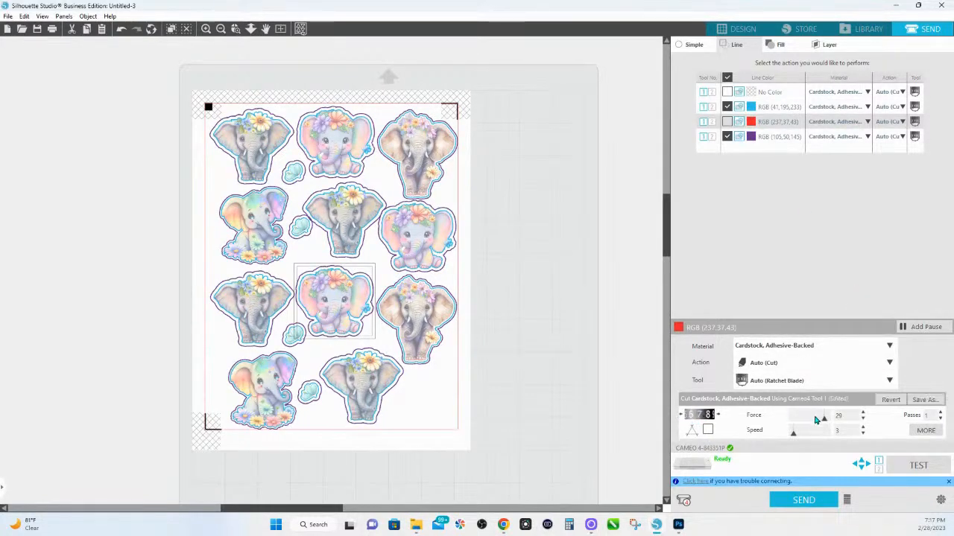
pyautogui.moveTo(824, 420); pyautogui.dragTo(798, 421)
pyautogui.click(863, 421)
pyautogui.moveTo(794, 433); pyautogui.dragTo(800, 437)
# Assign Cardstock, Glitter to the purple line with blade depth 7, force 25, speed 6 and a single pass.
pyautogui.click(827, 136)
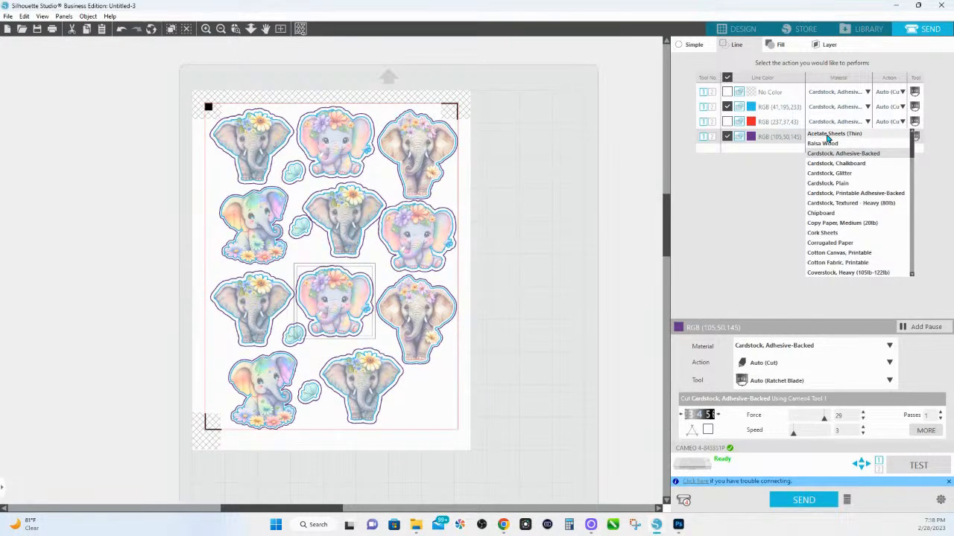
pyautogui.click(837, 174)
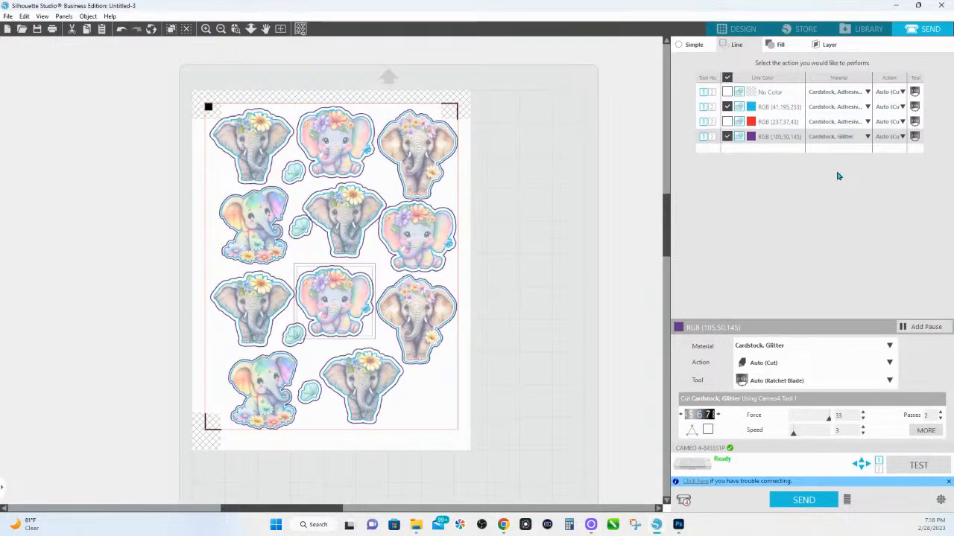
pyautogui.click(700, 417)
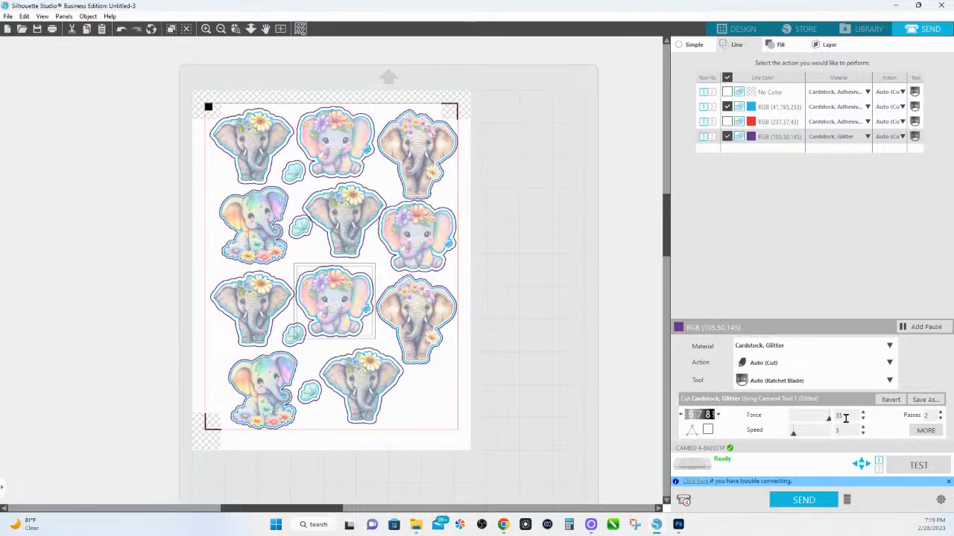
pyautogui.moveTo(828, 422); pyautogui.dragTo(809, 422)
pyautogui.moveTo(810, 422); pyautogui.dragTo(798, 439)
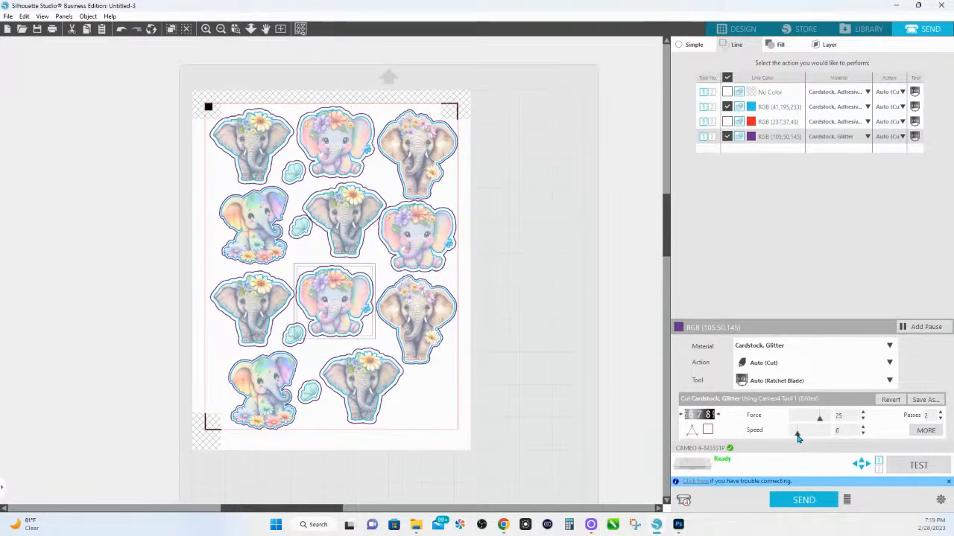
pyautogui.click(940, 419)
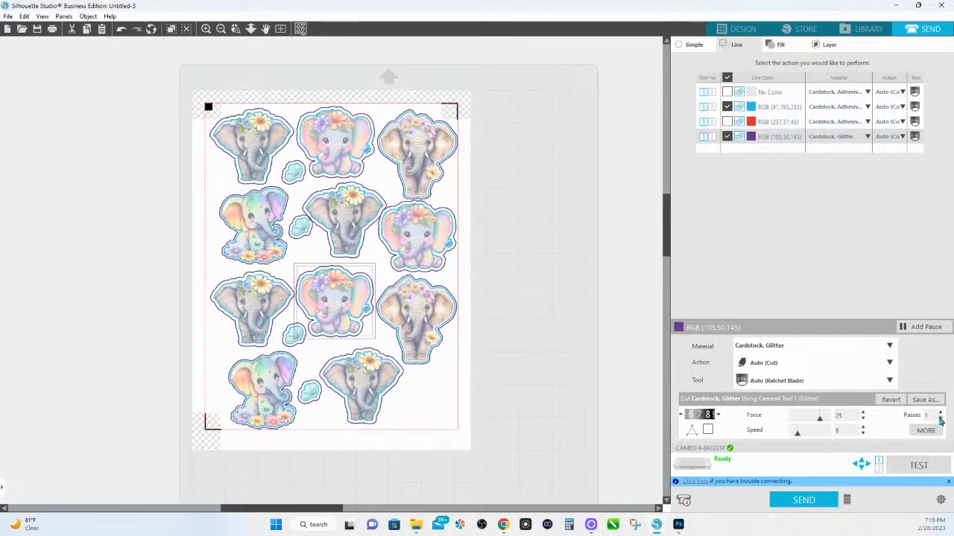